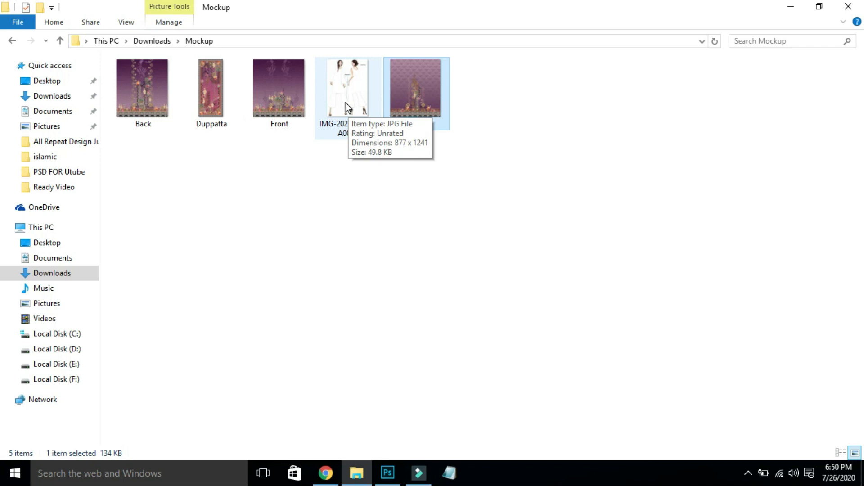
# - Drag IMG-20200726-WA0053 and then Front from the Mockup folder into Photoshop
pyautogui.moveTo(341, 110); pyautogui.dragTo(631, 331)
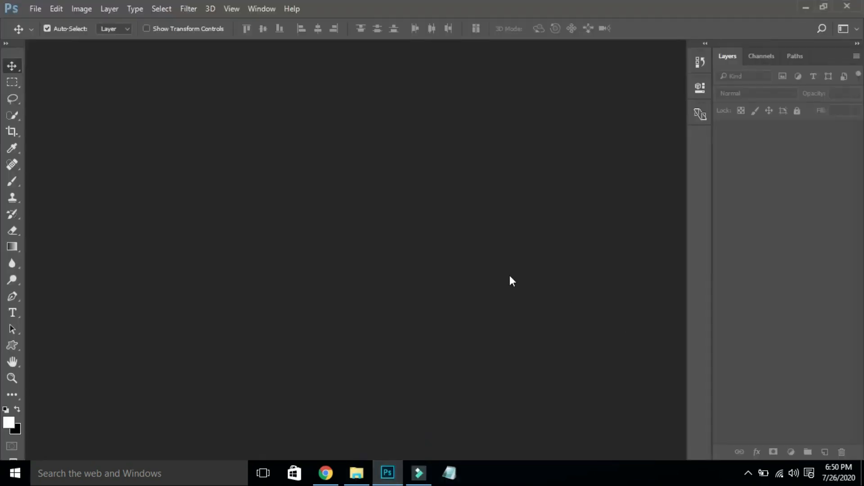
pyautogui.hotkey('alt', 'Tab')
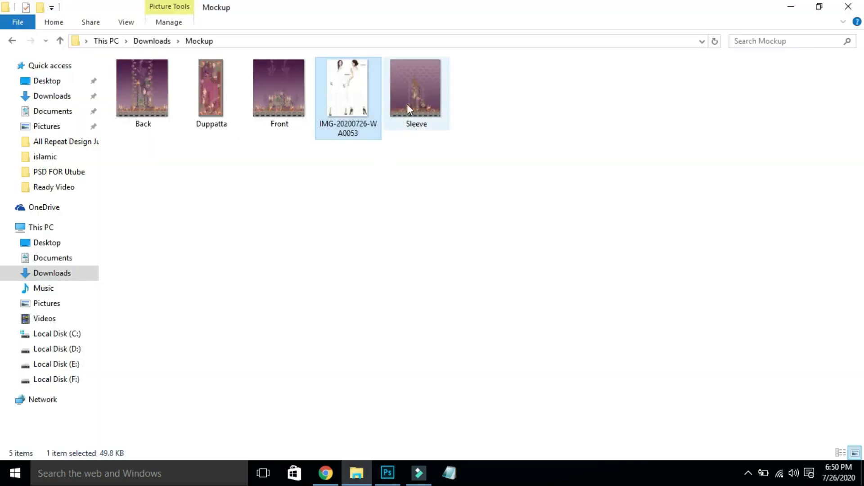
pyautogui.moveTo(303, 131); pyautogui.dragTo(733, 241)
pyautogui.hotkey('alt', 'Tab')
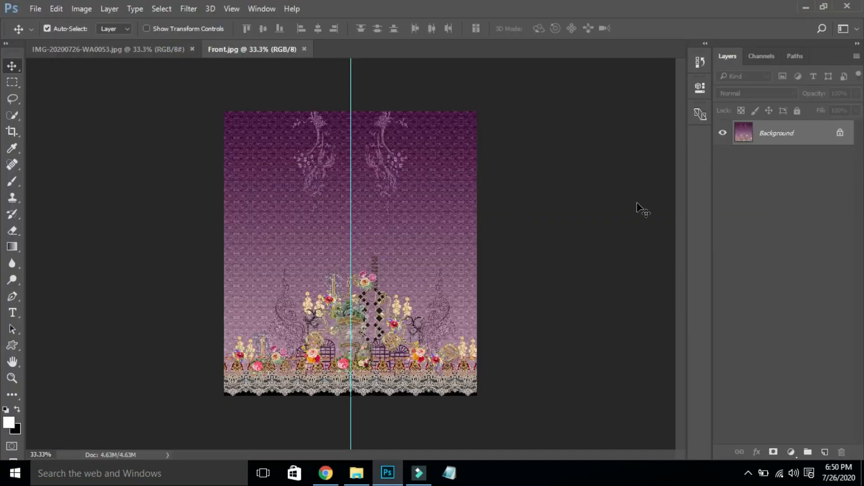
# - Switch to the IMG-20200726-WA0053.jpg document
pyautogui.click(140, 48)
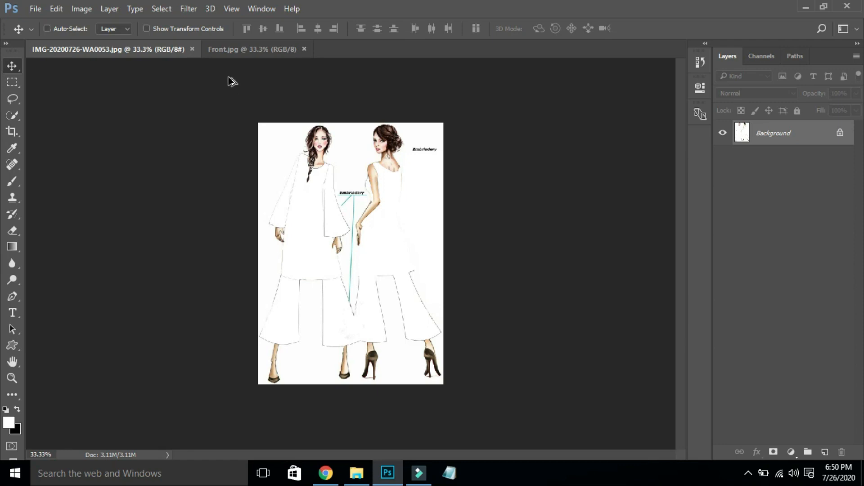
# - Change the sketch's Image Size resolution from 72 to 300 pixels per inch
pyautogui.hotkey('ctrl', 'alt', 'i')
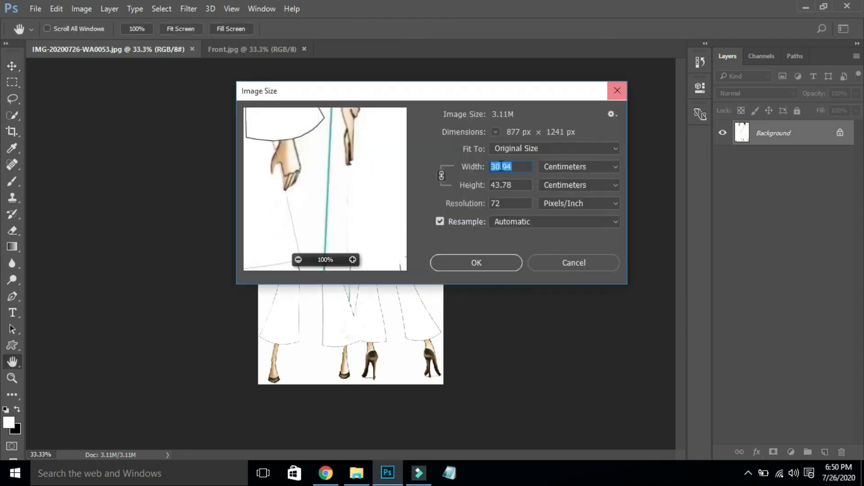
pyautogui.doubleClick(498, 205)
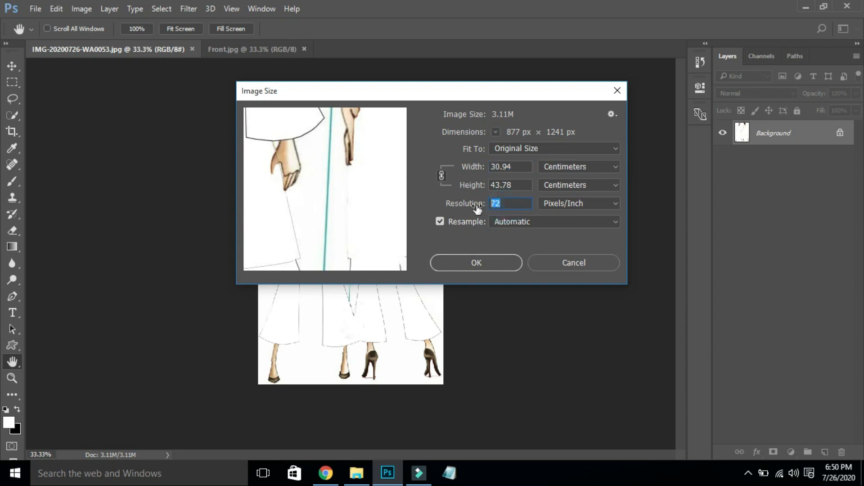
pyautogui.write('300')
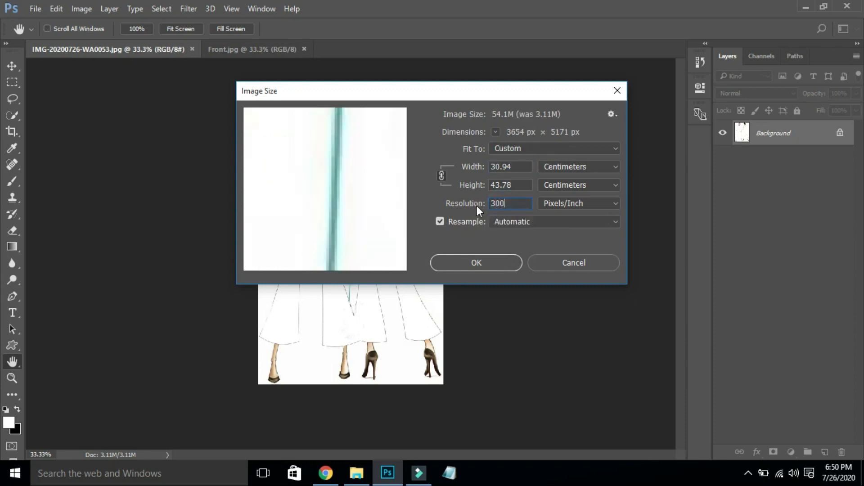
pyautogui.press('Return')
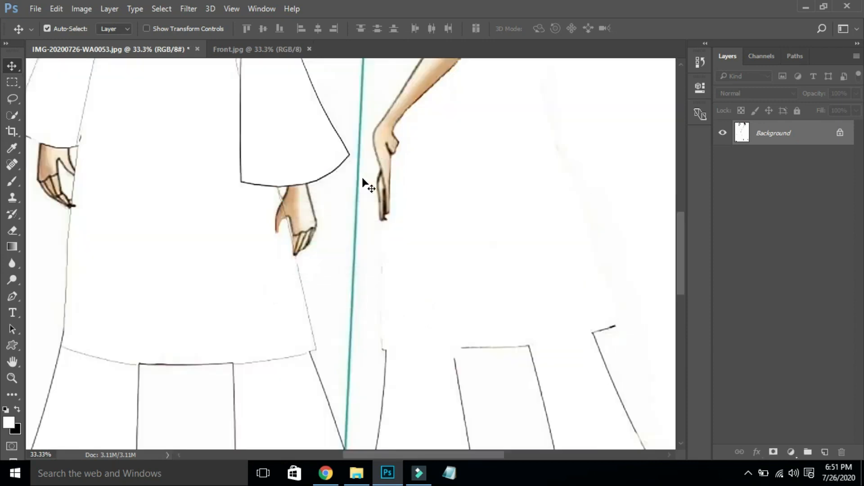
# - Fit the sketch on screen and reopen Image Size to check 3654 × 5171 px at 300 ppi
pyautogui.hotkey('ctrl', '0')
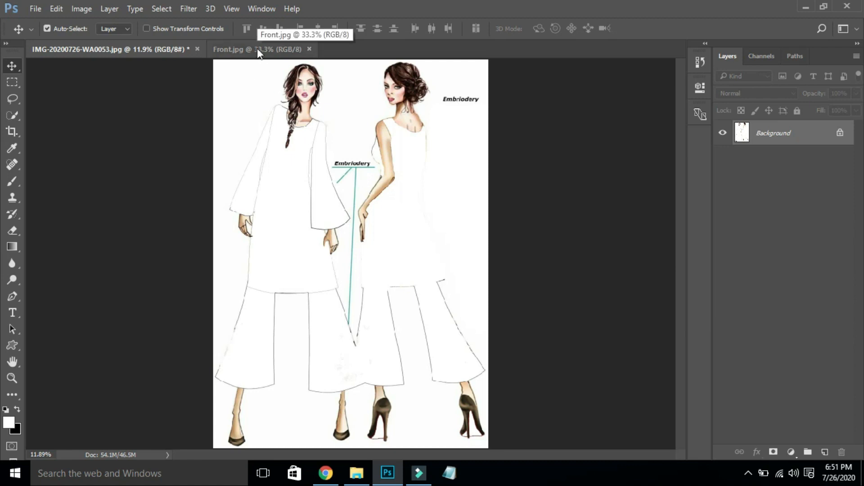
pyautogui.hotkey('ctrl', 'alt', 'i')
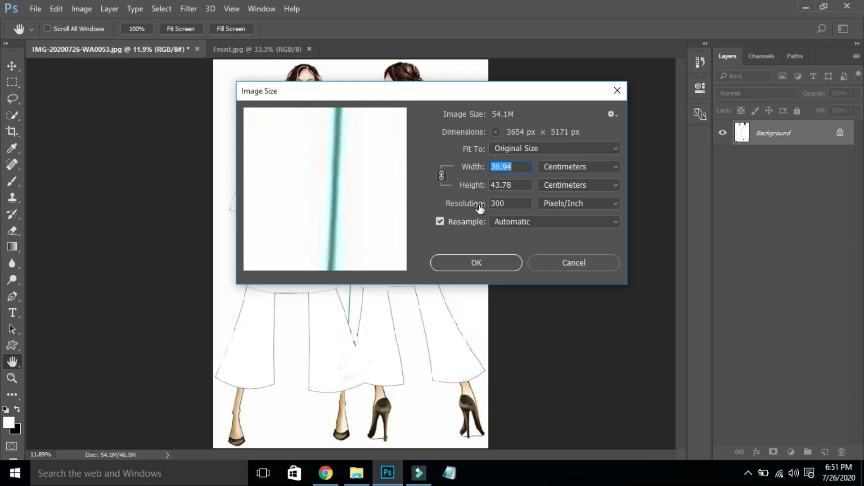
# - Close Image Size and zoom into the Front fabric's motifs, then fit it on screen
pyautogui.click(491, 264)
pyautogui.click(263, 49)
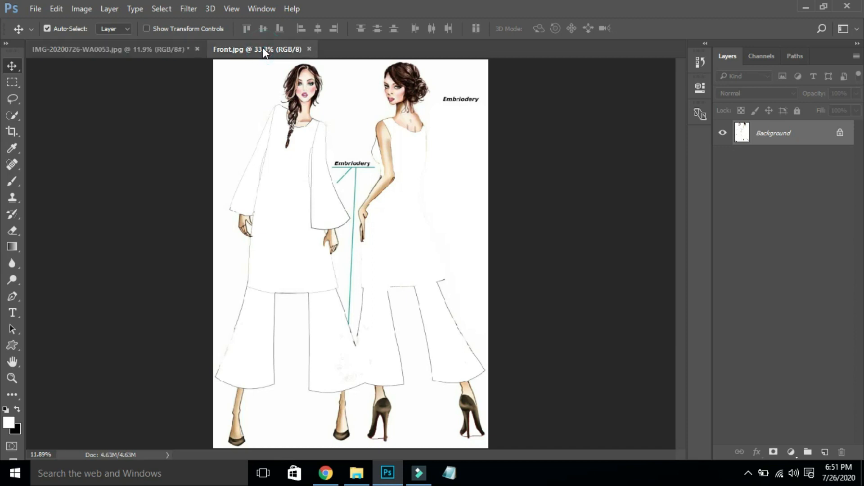
pyautogui.click(47, 29)
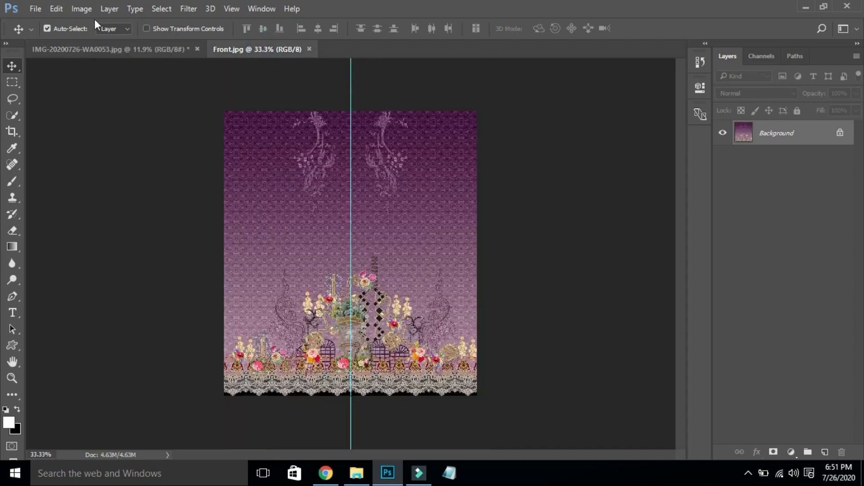
pyautogui.click(311, 371)
pyautogui.moveTo(357, 349); pyautogui.dragTo(371, 334)
pyautogui.hotkey('ctrl', '-')
pyautogui.hotkey('ctrl', '0')
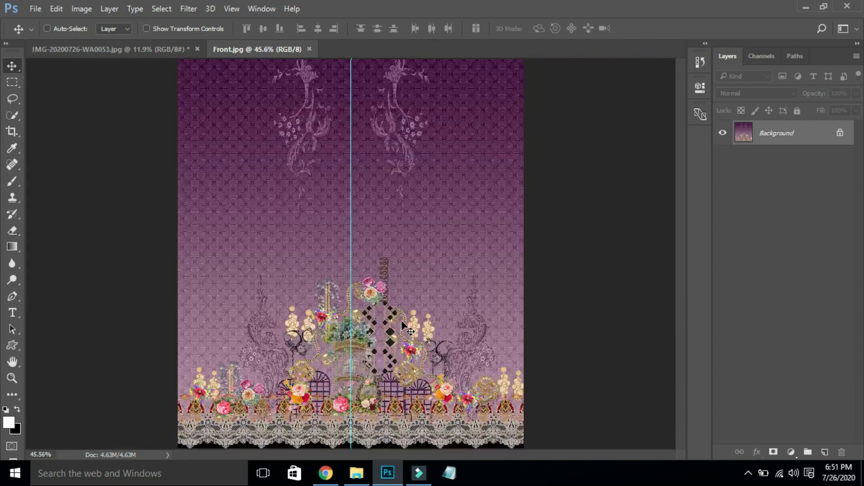
pyautogui.moveTo(352, 396); pyautogui.dragTo(546, 262)
pyautogui.hotkey('ctrl', '0')
# - Return to the sketch and zoom in on the left woman's kurta
pyautogui.click(179, 48)
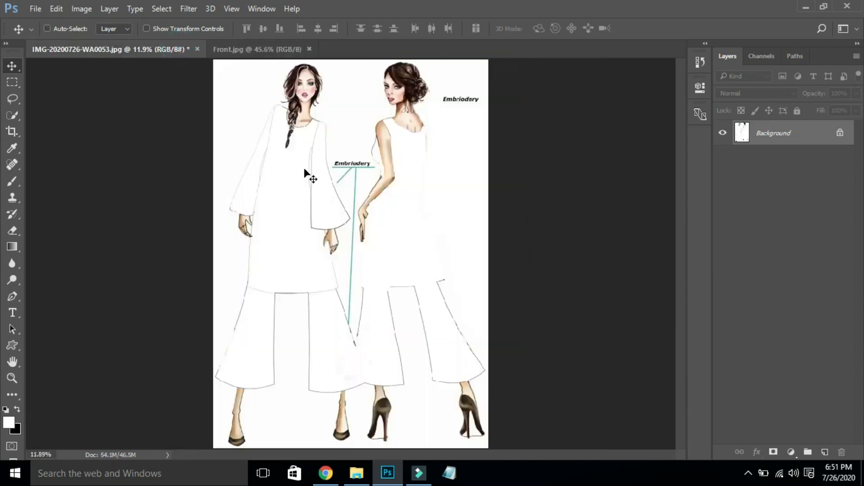
pyautogui.hotkey('ctrl', 'space')
pyautogui.moveTo(214, 145)
pyautogui.mouseDown()
pyautogui.moveTo(323, 141)
pyautogui.moveTo(297, 297)
pyautogui.moveTo(409, 324)
pyautogui.mouseUp()
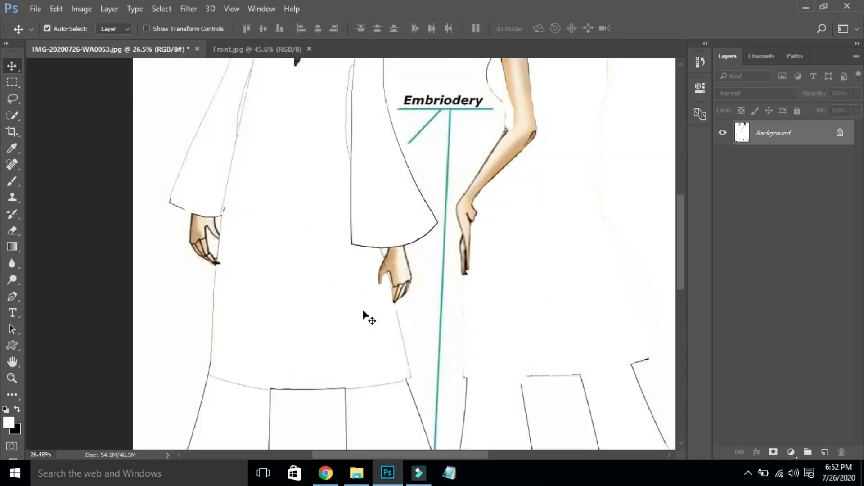
# - Start a Pen path at the left kurta's hem, undoing a misplaced hand-tip point
pyautogui.press('p')
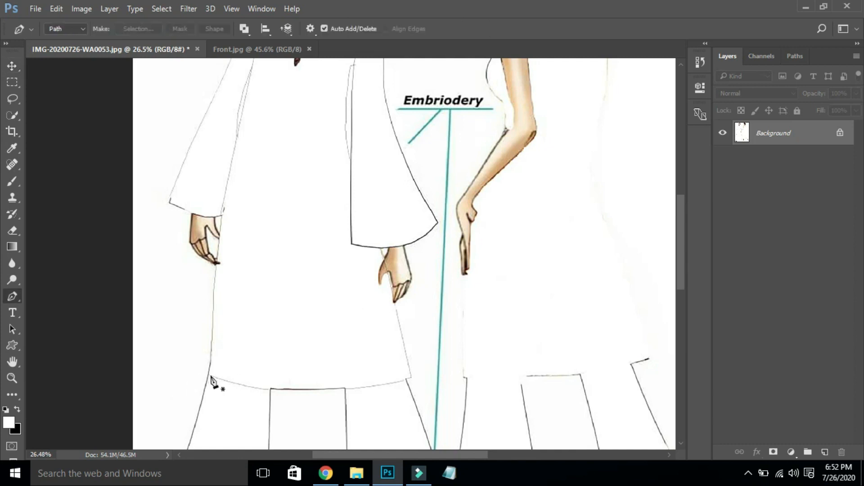
pyautogui.click(207, 375)
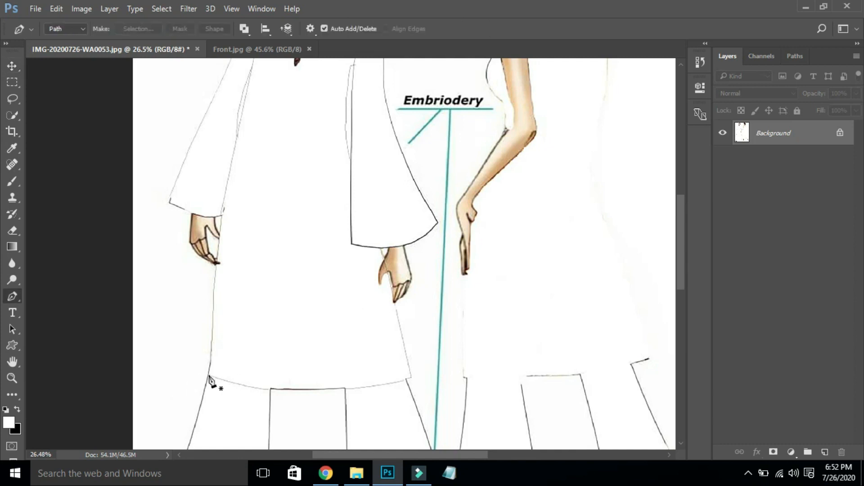
pyautogui.click(217, 264)
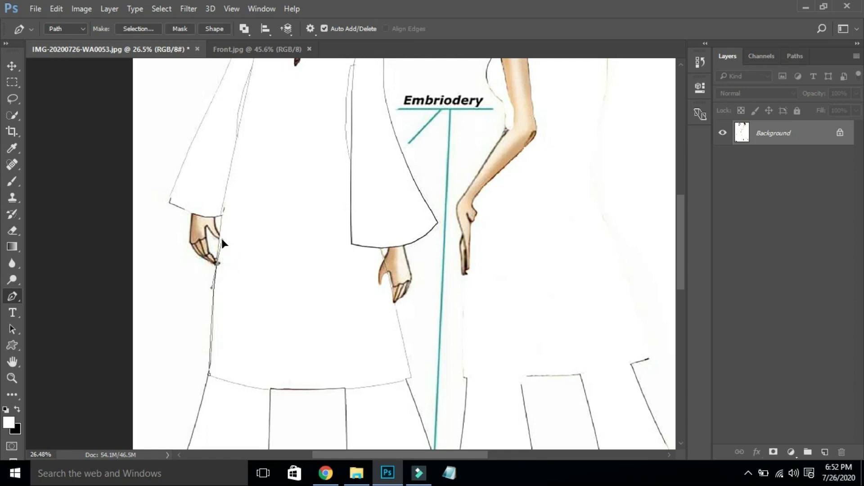
pyautogui.keyDown('alt'); pyautogui.click(217, 260); pyautogui.keyUp('alt')
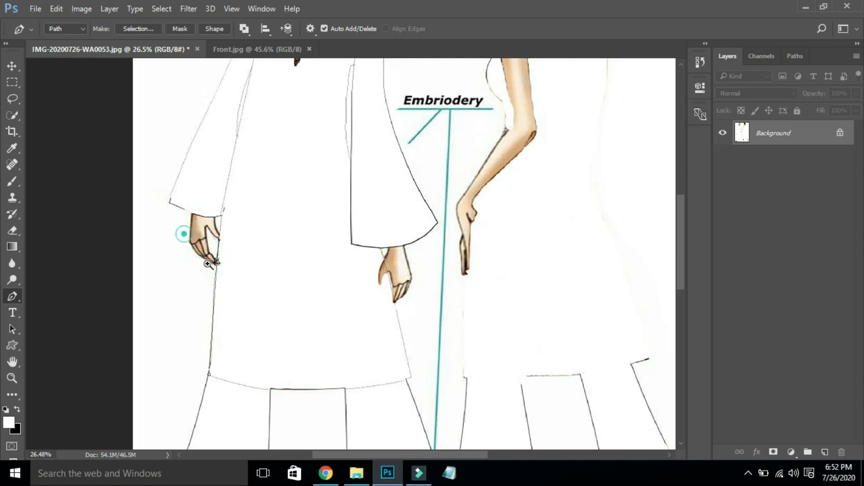
pyautogui.moveTo(184, 234); pyautogui.dragTo(237, 279)
pyautogui.hotkey('ctrl', 'alt', 'z')
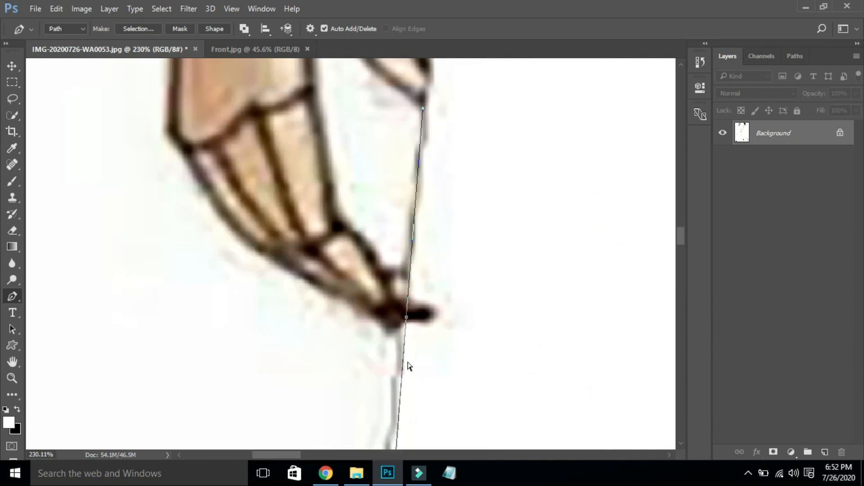
pyautogui.hotkey('ctrl', '0')
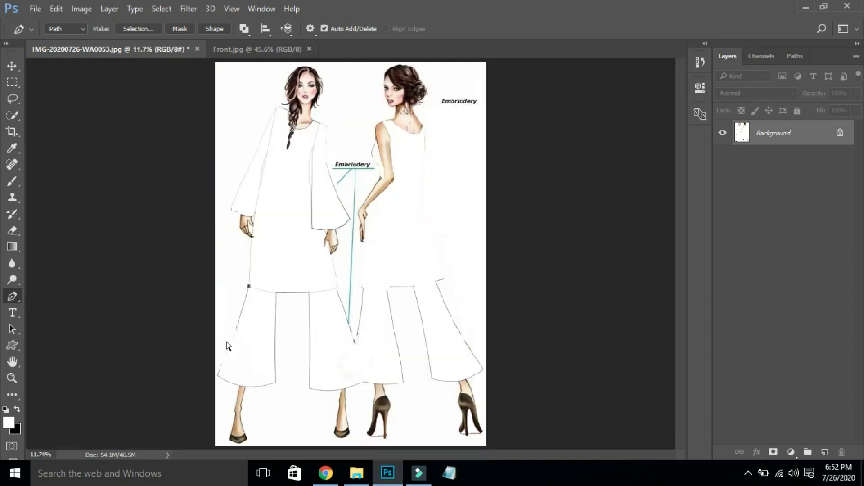
pyautogui.moveTo(225, 100); pyautogui.dragTo(369, 303)
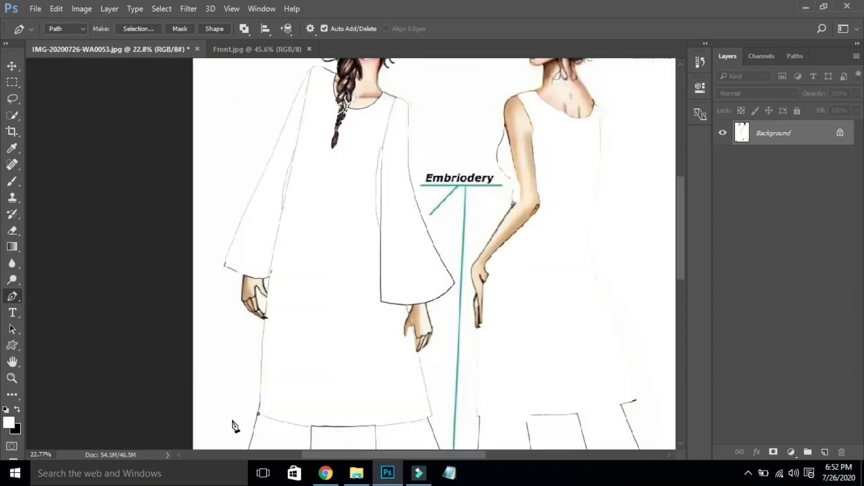
# - Trace the path past the hand and up the sleeve edge to the shoulder
pyautogui.click(260, 396)
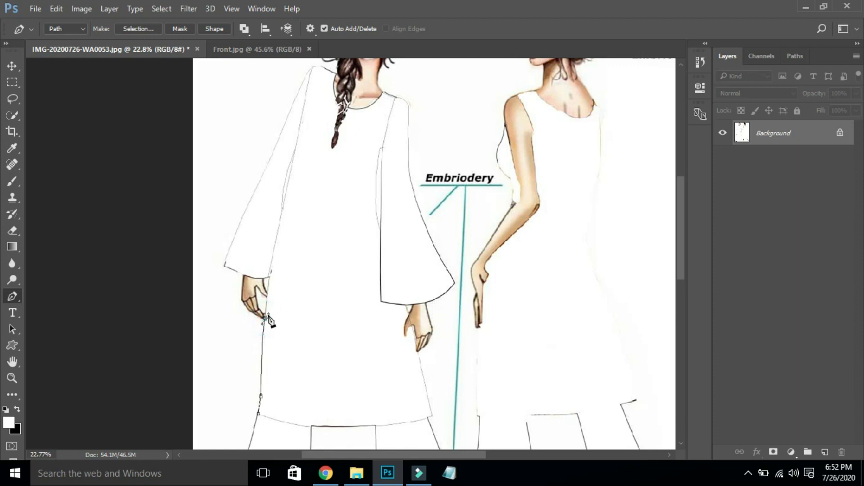
pyautogui.click(266, 318)
pyautogui.click(265, 319)
pyautogui.click(266, 317)
pyautogui.click(266, 314)
pyautogui.click(272, 259)
pyautogui.click(278, 225)
pyautogui.click(282, 209)
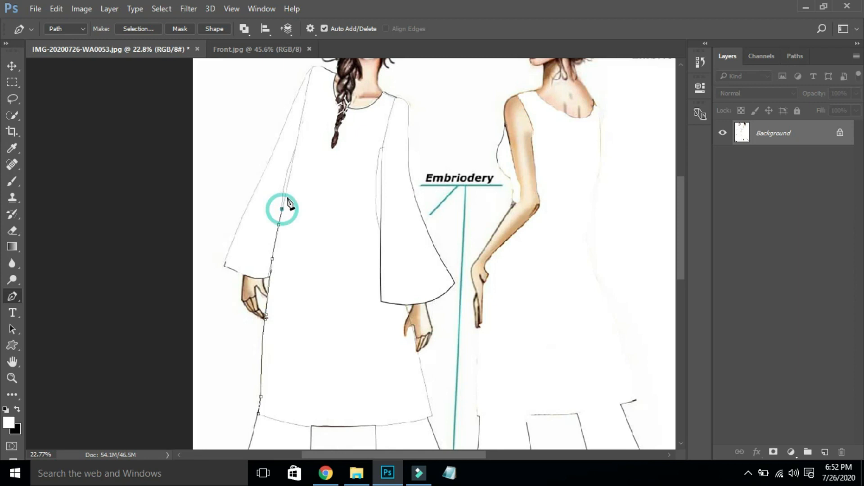
pyautogui.click(295, 150)
pyautogui.click(305, 102)
pyautogui.click(307, 91)
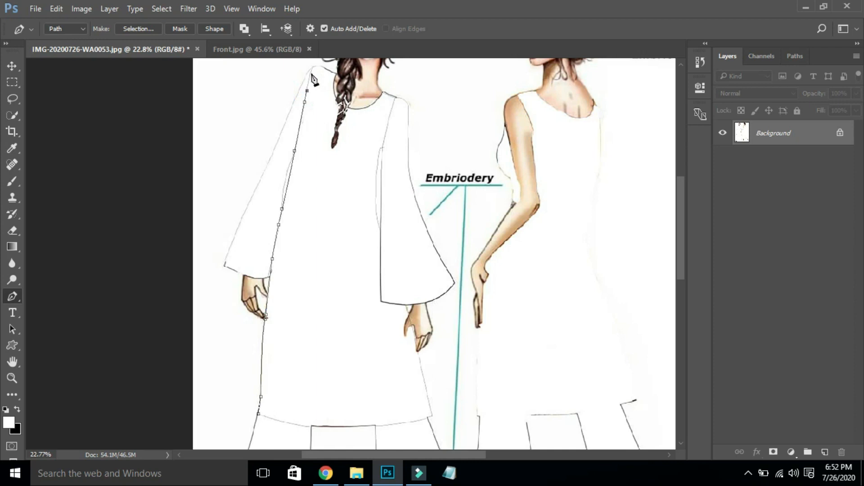
pyautogui.click(311, 70)
pyautogui.click(321, 66)
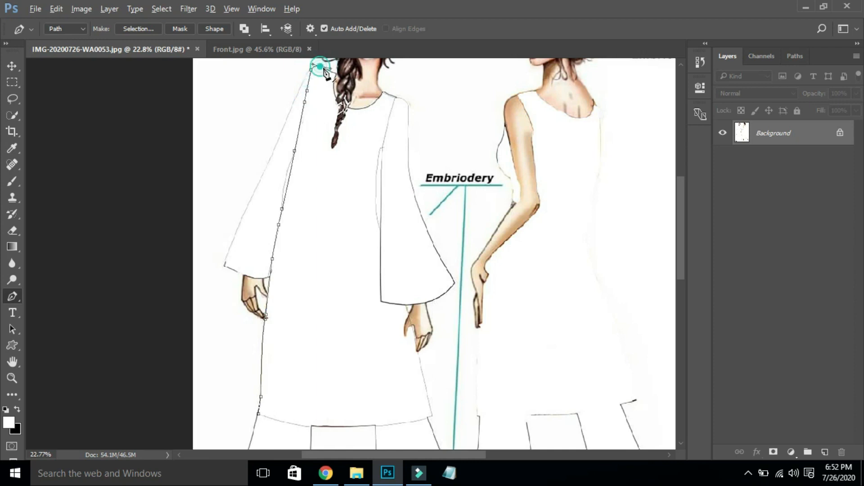
pyautogui.click(331, 70)
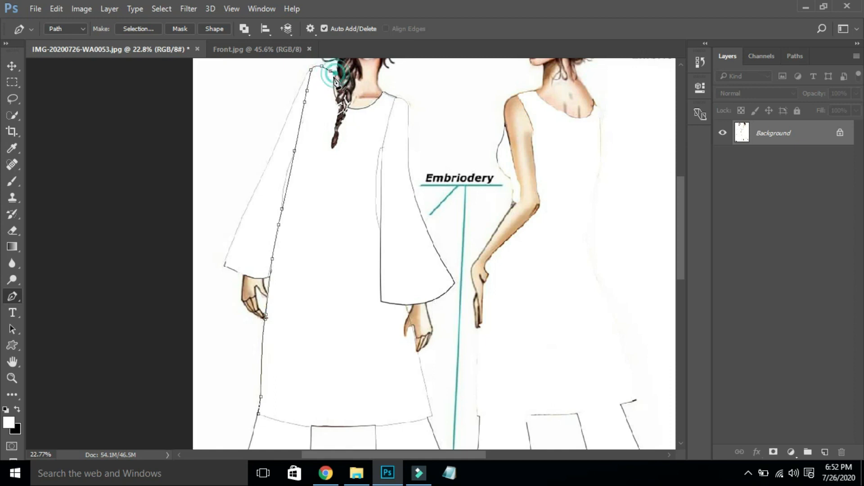
# - Trace the path from the shoulder down the braid's edge toward its lower end
pyautogui.moveTo(343, 68); pyautogui.dragTo(440, 135)
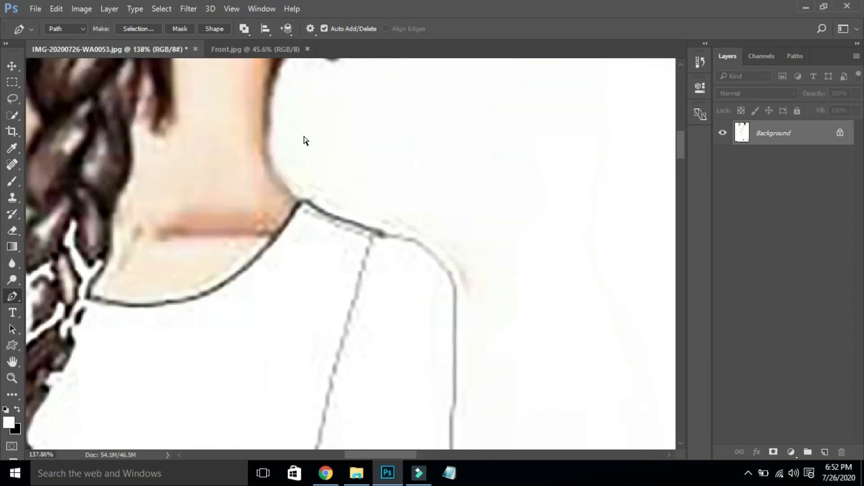
pyautogui.moveTo(392, 454); pyautogui.dragTo(360, 453)
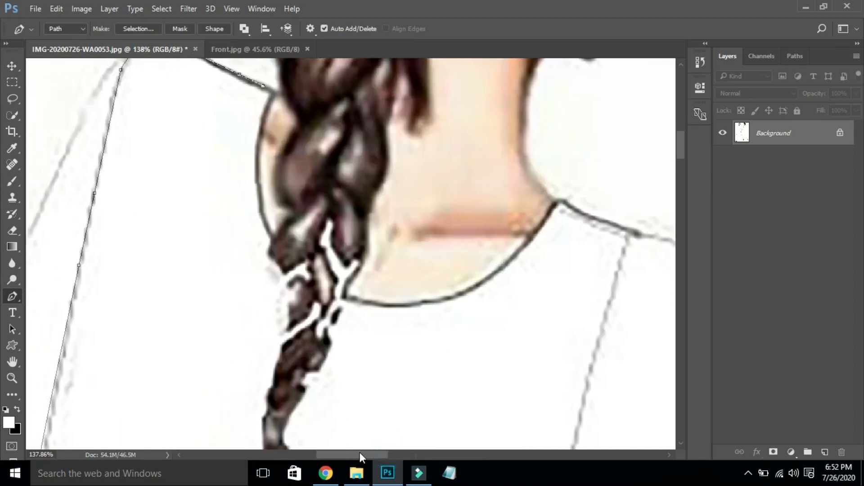
pyautogui.click(274, 92)
pyautogui.click(272, 235)
pyautogui.moveTo(280, 241); pyautogui.dragTo(306, 311)
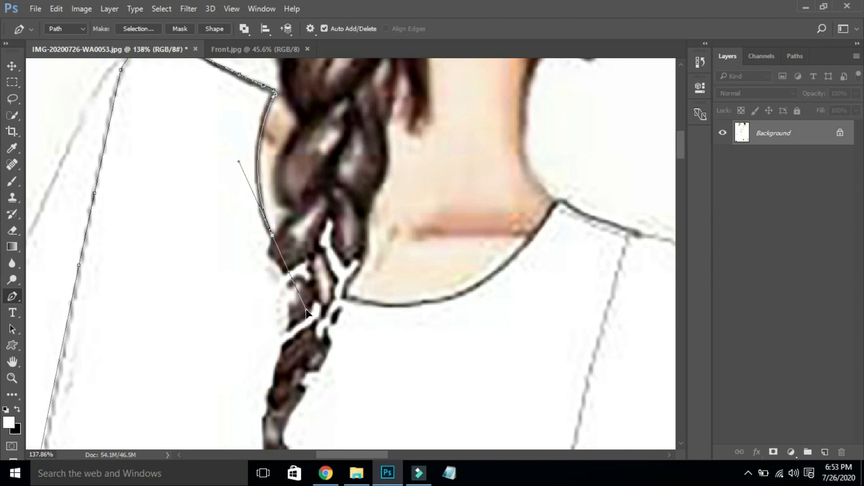
pyautogui.keyDown('alt'); pyautogui.click(272, 236); pyautogui.keyUp('alt')
pyautogui.click(270, 246)
pyautogui.click(276, 263)
pyautogui.click(284, 273)
pyautogui.click(290, 281)
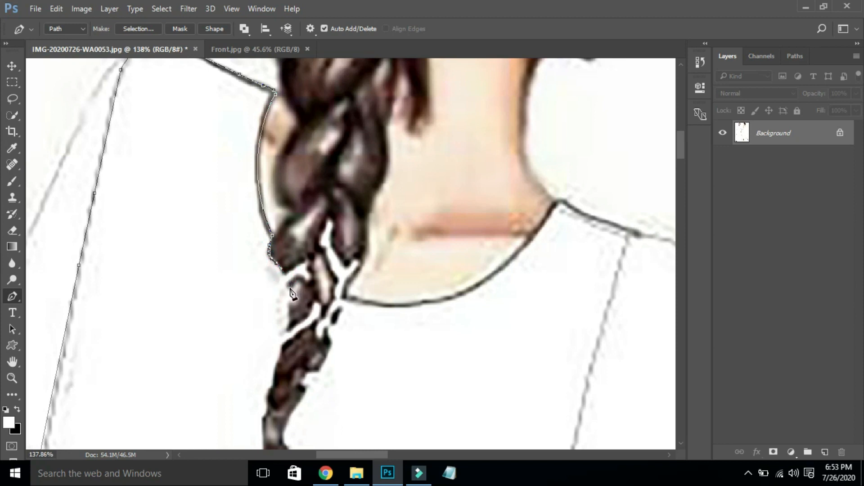
pyautogui.click(284, 274)
pyautogui.click(287, 293)
pyautogui.click(286, 312)
pyautogui.click(287, 327)
pyautogui.click(280, 347)
pyautogui.click(279, 355)
pyautogui.click(272, 379)
pyautogui.click(272, 394)
pyautogui.click(269, 403)
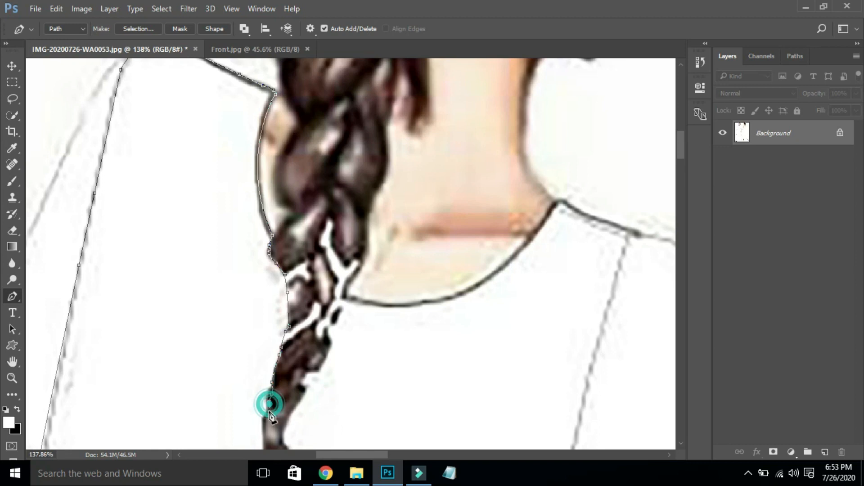
pyautogui.click(264, 416)
pyautogui.click(262, 424)
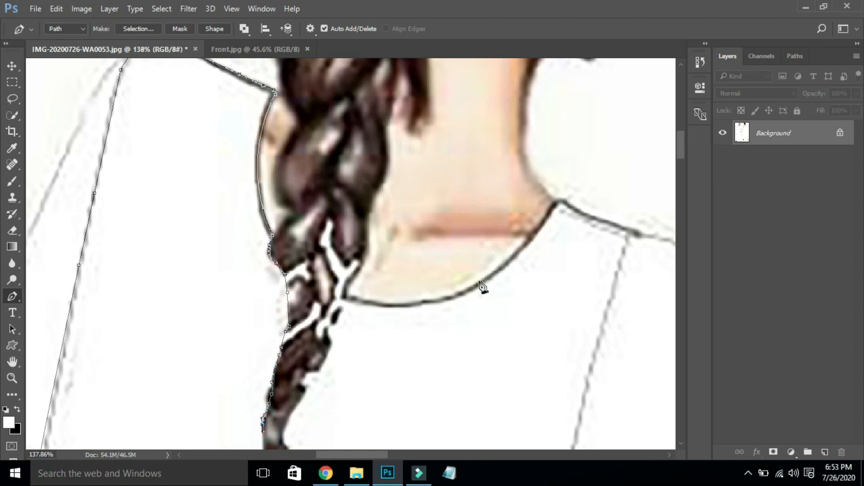
# - Pan down and continue the path along the braid's left edge around its tip
pyautogui.press('space')
pyautogui.moveTo(318, 364); pyautogui.dragTo(329, 182)
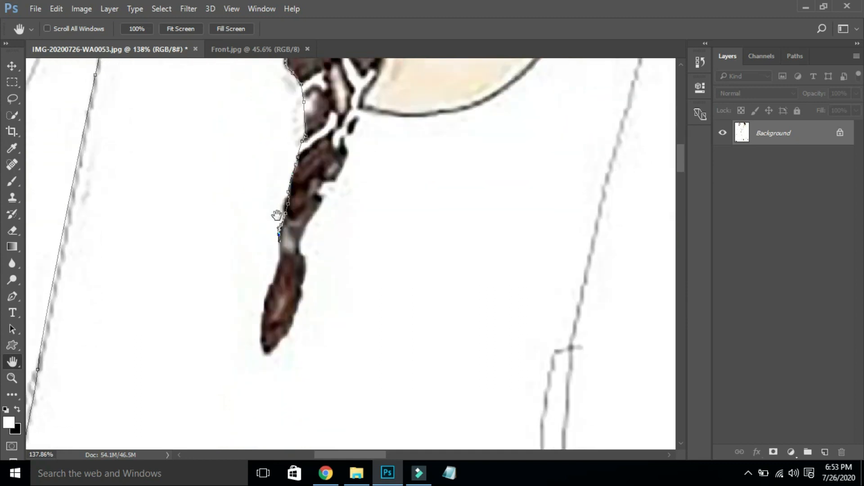
pyautogui.press('p')
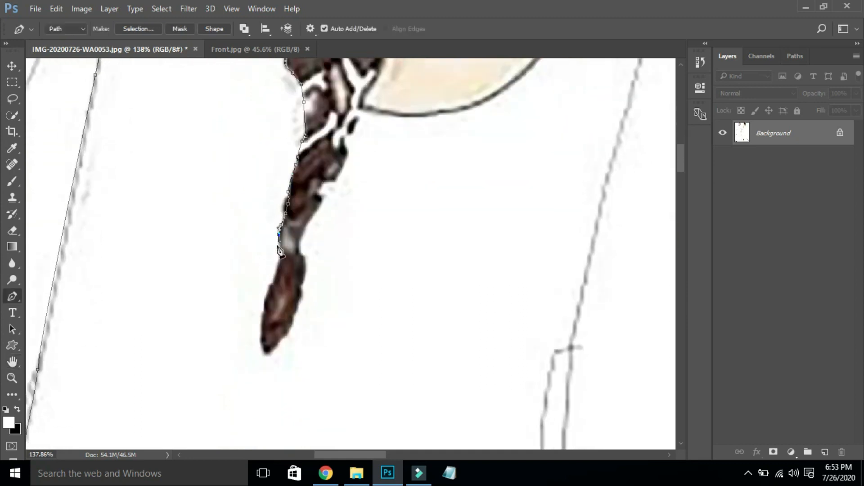
pyautogui.click(279, 247)
pyautogui.click(278, 268)
pyautogui.click(275, 279)
pyautogui.click(268, 291)
pyautogui.click(262, 306)
pyautogui.click(263, 323)
pyautogui.click(262, 340)
pyautogui.click(263, 351)
pyautogui.click(268, 353)
pyautogui.click(284, 336)
# - Trace back up the braid's right edge to where it meets the neckline
pyautogui.click(304, 267)
pyautogui.click(301, 247)
pyautogui.click(301, 239)
pyautogui.click(304, 223)
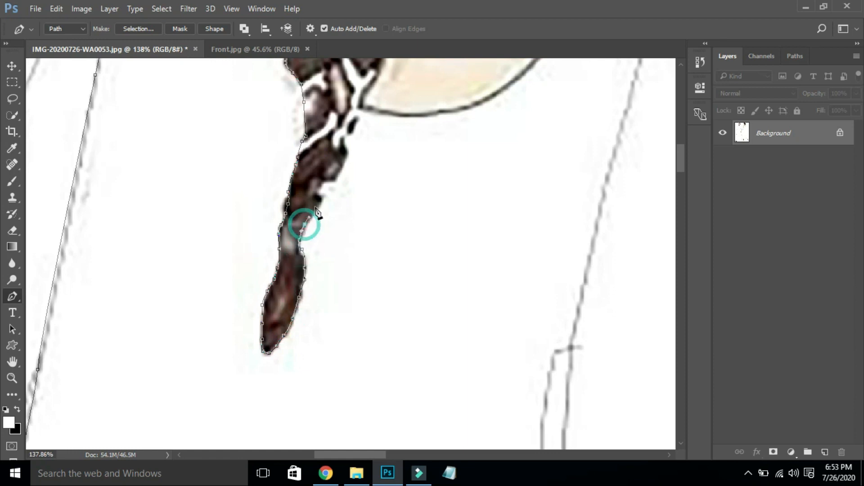
pyautogui.click(318, 203)
pyautogui.click(323, 192)
pyautogui.click(318, 194)
pyautogui.click(323, 185)
pyautogui.click(328, 180)
pyautogui.click(334, 178)
pyautogui.click(343, 162)
pyautogui.click(345, 151)
pyautogui.click(346, 143)
pyautogui.click(346, 134)
pyautogui.click(353, 128)
pyautogui.click(357, 112)
pyautogui.press('space')
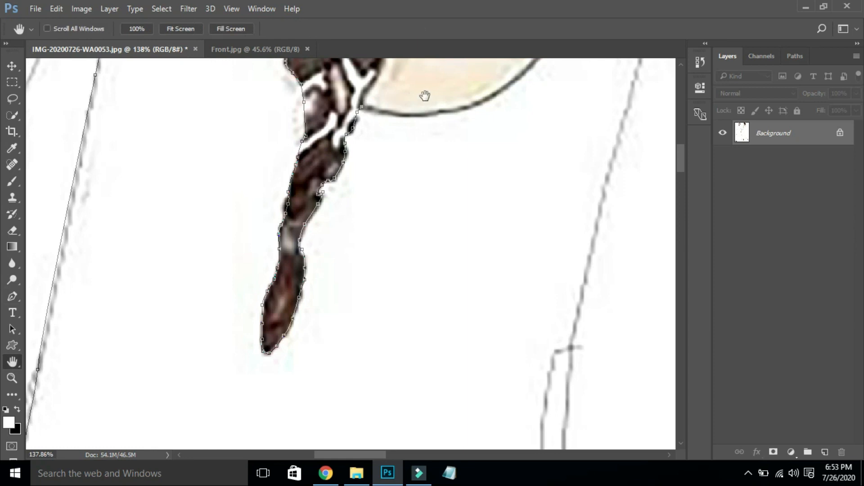
pyautogui.moveTo(443, 91); pyautogui.dragTo(225, 349)
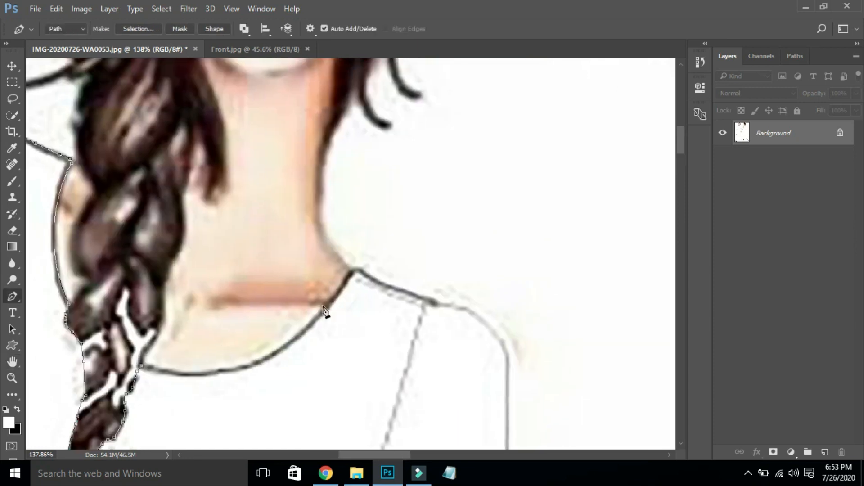
# - Add a cornered collar anchor and curved anchors along the shoulder to the sleeve seam
pyautogui.moveTo(344, 285); pyautogui.dragTo(430, 161)
pyautogui.keyDown('alt'); pyautogui.click(344, 285); pyautogui.keyUp('alt')
pyautogui.moveTo(356, 270); pyautogui.dragTo(379, 283)
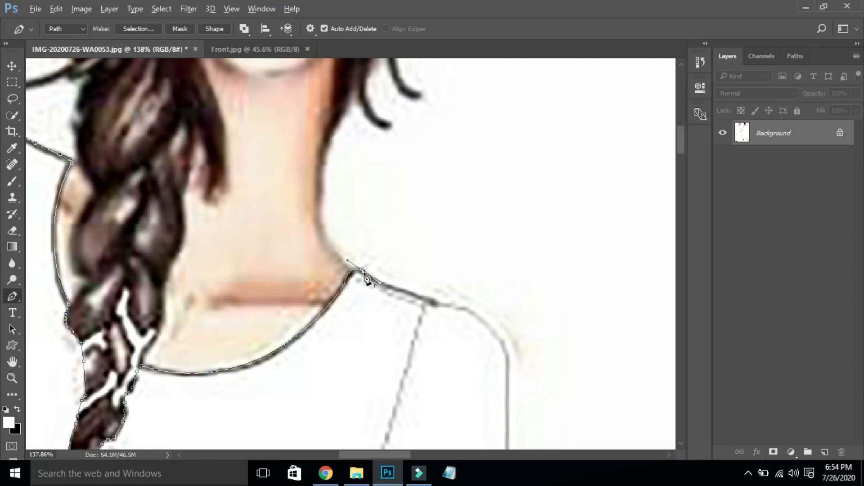
pyautogui.click(426, 299)
pyautogui.moveTo(431, 303); pyautogui.dragTo(422, 319)
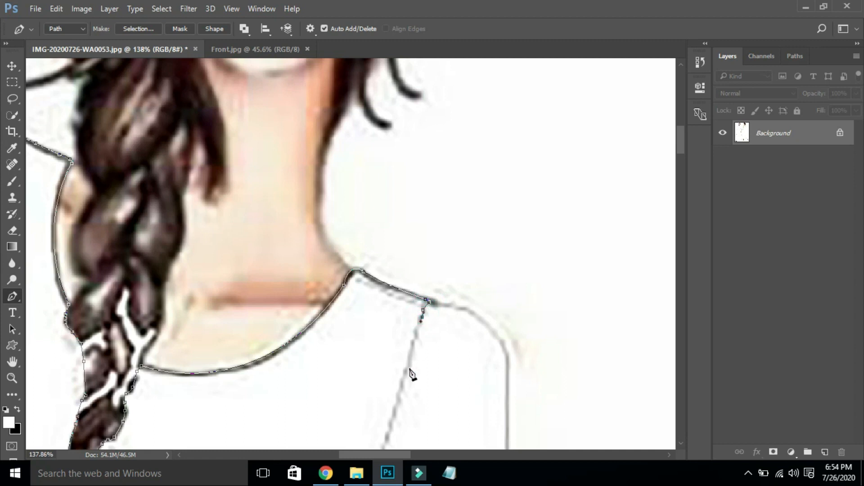
pyautogui.hotkey('ctrl', '0')
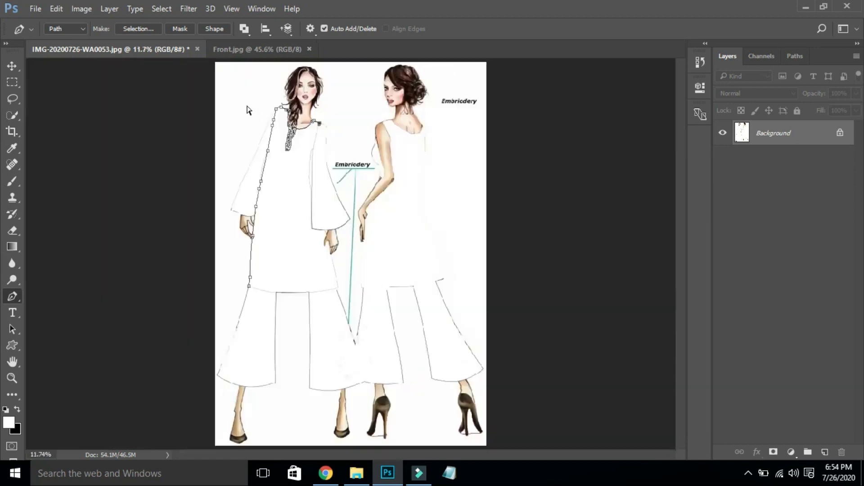
# - Zoom in and place Pen anchors down the left woman's sleeve seam, breaking handles at corners
pyautogui.moveTo(232, 121); pyautogui.dragTo(360, 295)
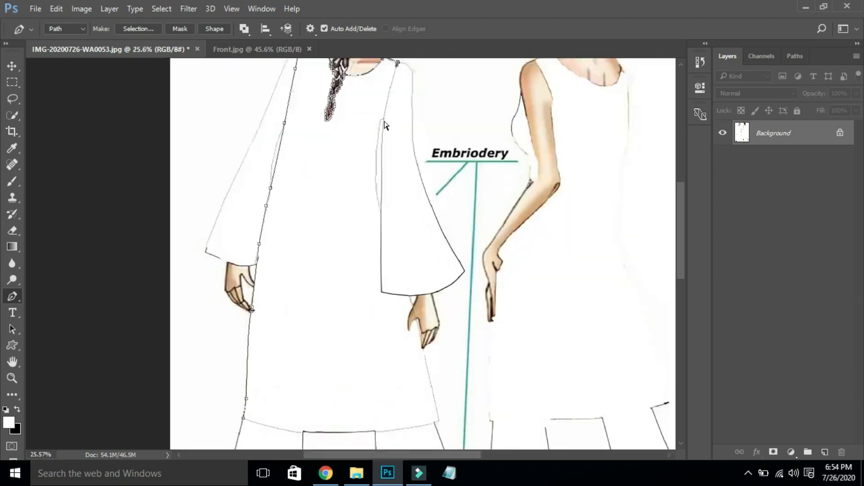
pyautogui.click(384, 119)
pyautogui.click(384, 119)
pyautogui.moveTo(356, 117); pyautogui.dragTo(423, 198)
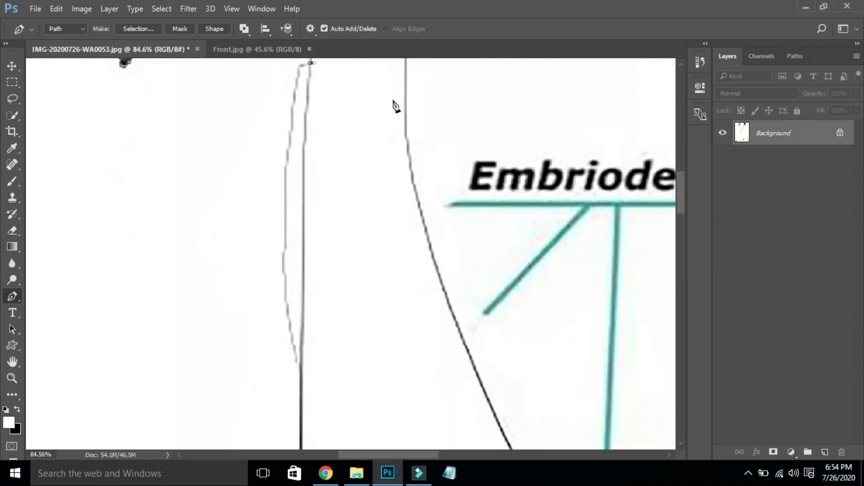
pyautogui.click(297, 80)
pyautogui.click(295, 100)
pyautogui.press('alt')
pyautogui.keyDown('alt'); pyautogui.click(297, 80); pyautogui.keyUp('alt')
pyautogui.moveTo(301, 363); pyautogui.dragTo(335, 429)
pyautogui.press('alt')
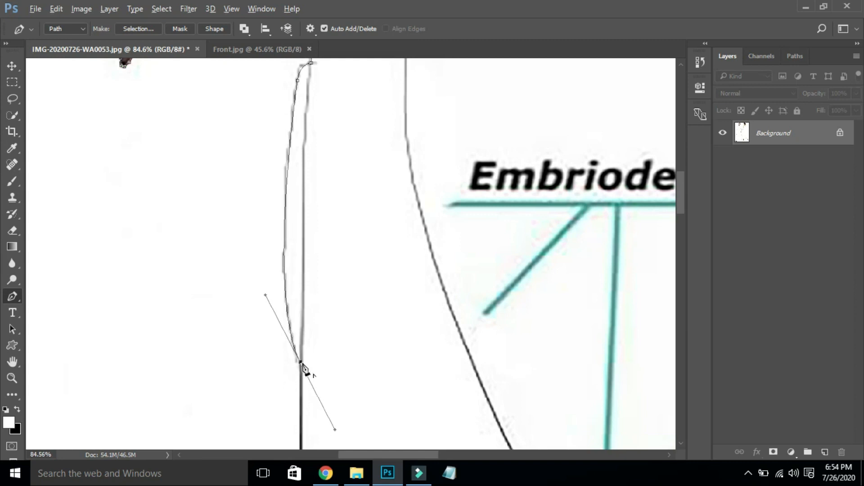
pyautogui.keyDown('alt'); pyautogui.click(301, 363); pyautogui.keyUp('alt')
# - Resume the path at the sleeve hem corner and trace along the sleeve hem
pyautogui.hotkey('ctrl', '0')
pyautogui.moveTo(268, 196); pyautogui.dragTo(356, 302)
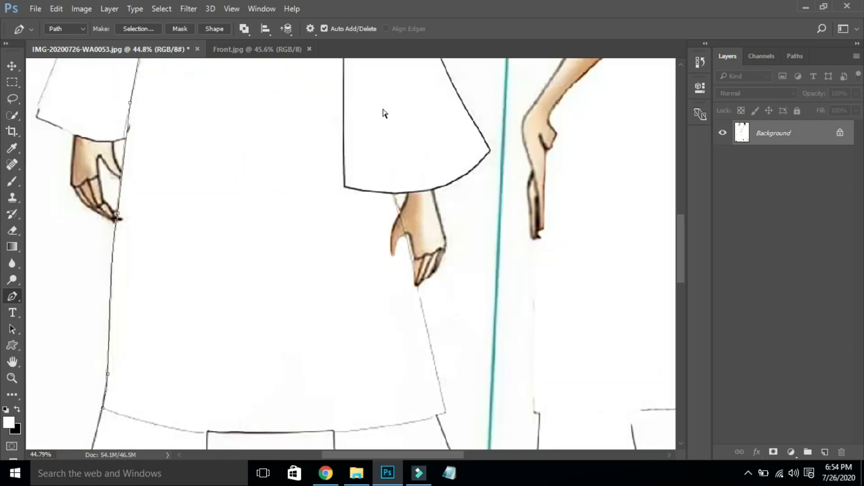
pyautogui.moveTo(680, 237); pyautogui.dragTo(681, 225)
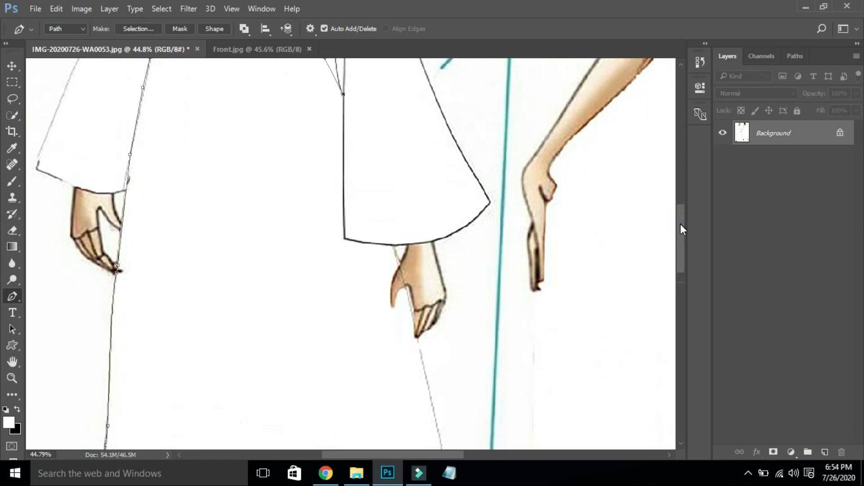
pyautogui.click(345, 234)
pyautogui.click(346, 234)
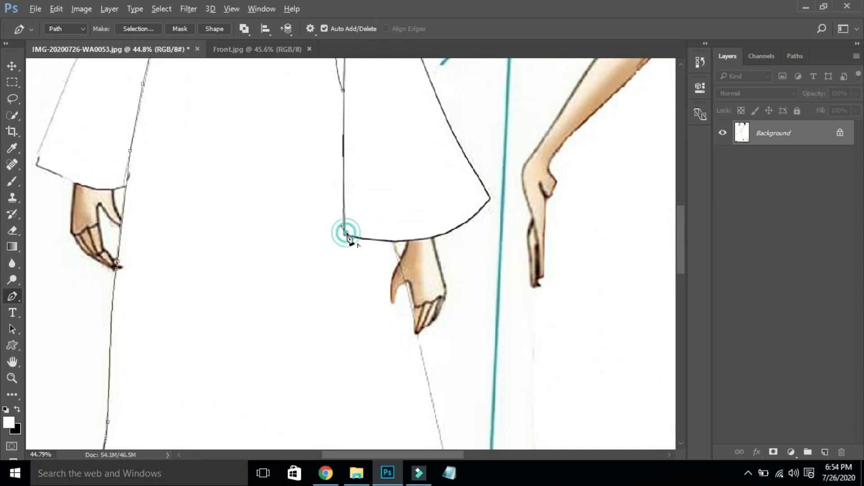
pyautogui.click(345, 235)
pyautogui.click(345, 235)
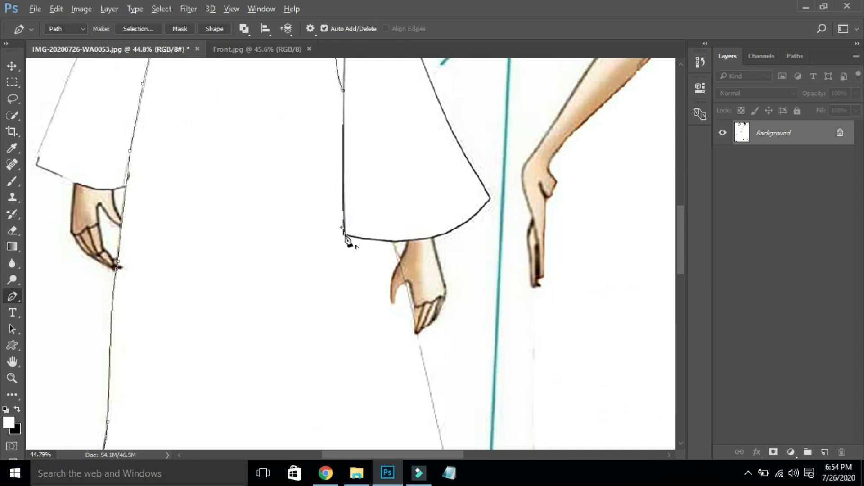
pyautogui.click(346, 235)
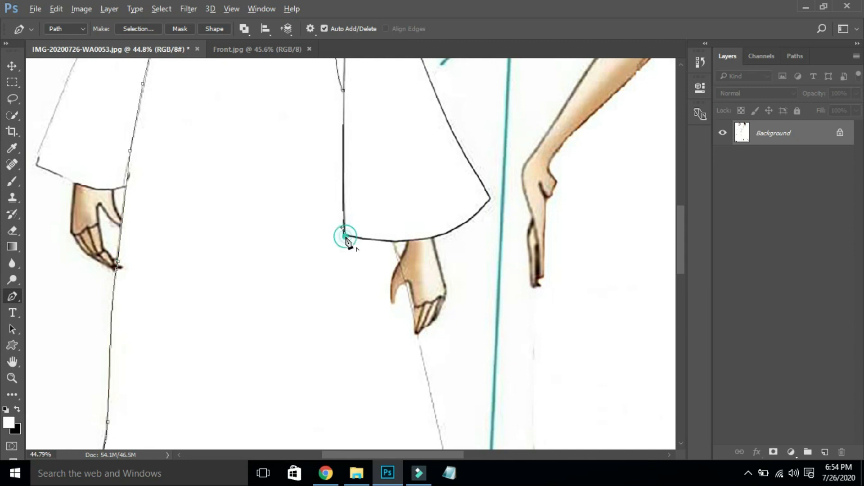
pyautogui.click(392, 242)
pyautogui.click(391, 244)
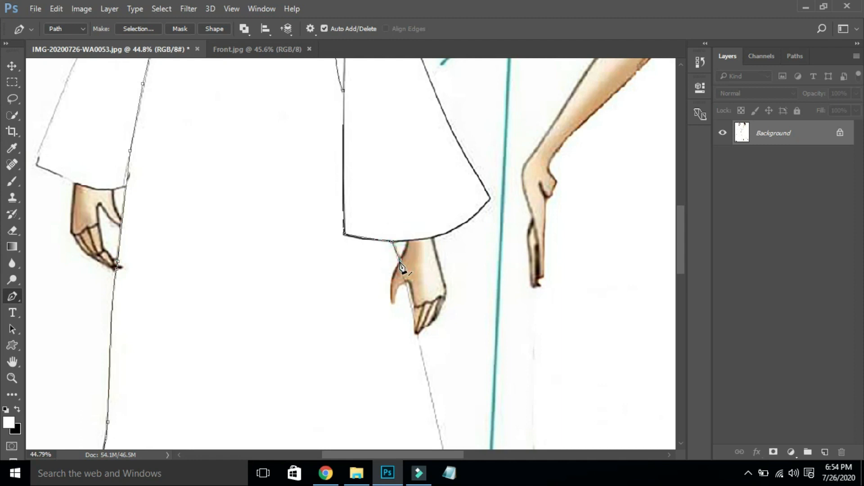
# - Trace the path around the thumb and along the hand's edge to the fingertip
pyautogui.moveTo(394, 305); pyautogui.dragTo(396, 316)
pyautogui.click(391, 301)
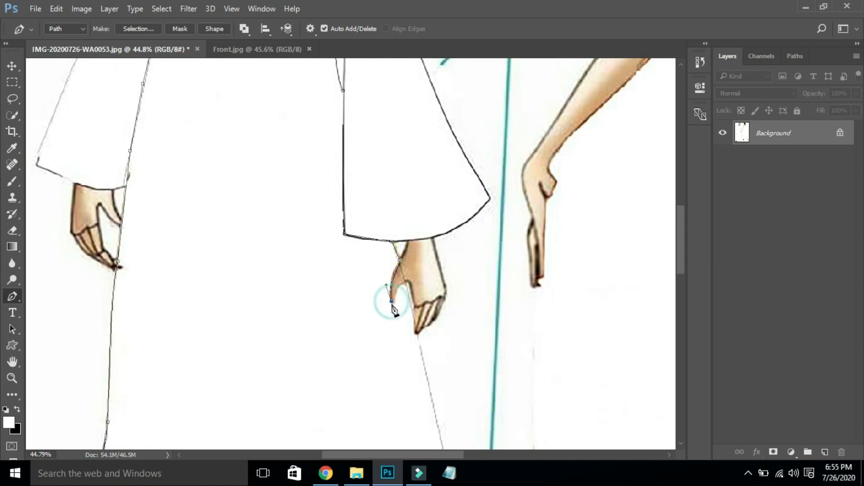
pyautogui.click(391, 300)
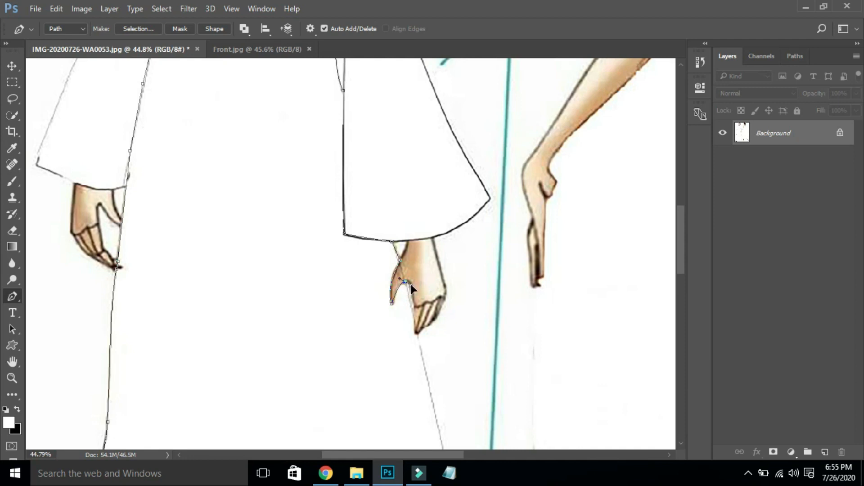
pyautogui.click(406, 281)
pyautogui.click(413, 312)
pyautogui.click(416, 333)
pyautogui.click(417, 334)
pyautogui.moveTo(679, 241); pyautogui.dragTo(679, 268)
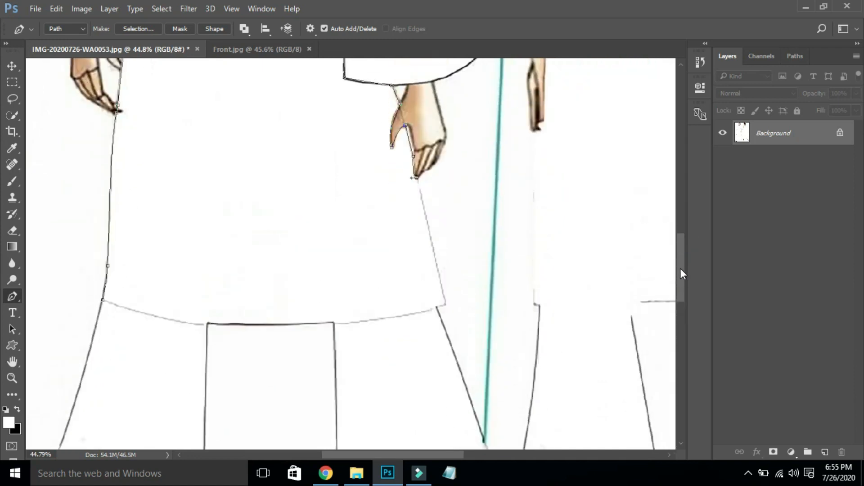
# - Trace from the kurta's side corner along the curved hem and close the path
pyautogui.click(444, 298)
pyautogui.click(446, 306)
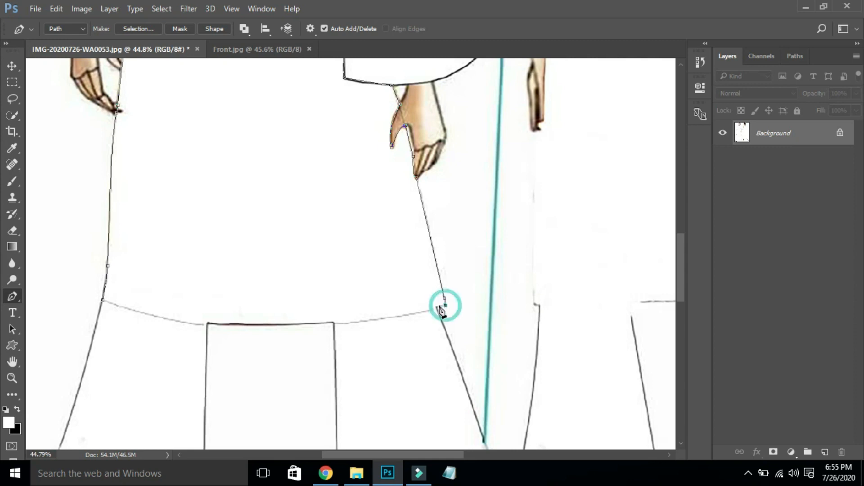
pyautogui.moveTo(334, 323); pyautogui.dragTo(295, 323)
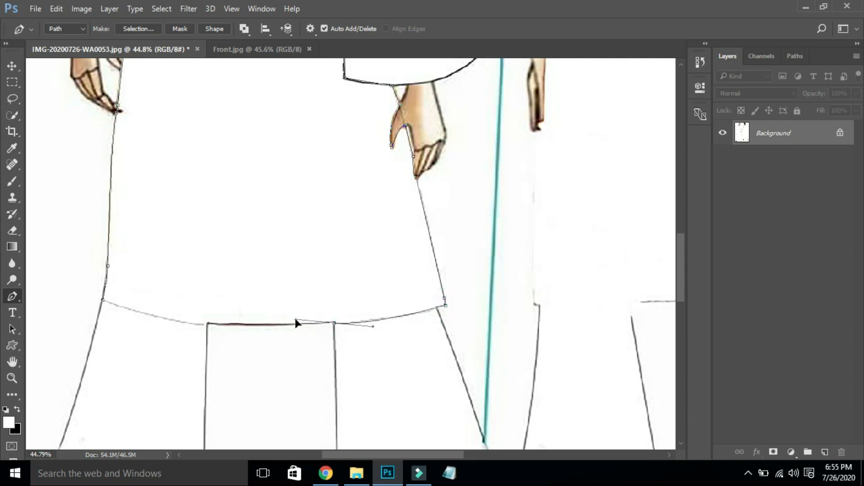
pyautogui.keyDown('alt'); pyautogui.click(334, 324); pyautogui.keyUp('alt')
pyautogui.click(206, 324)
pyautogui.hotkey('ctrl', 'z')
pyautogui.click(206, 324)
pyautogui.hotkey('ctrl', 'z')
pyautogui.moveTo(104, 304); pyautogui.dragTo(133, 261)
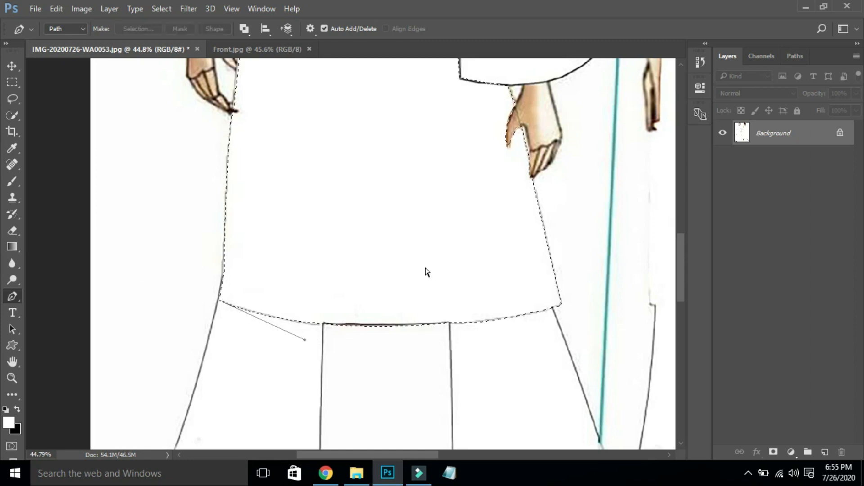
# - Copy the selected kurta to a new layer and paste the Front.jpg fabric into the sketch
pyautogui.hotkey('ctrl', '0')
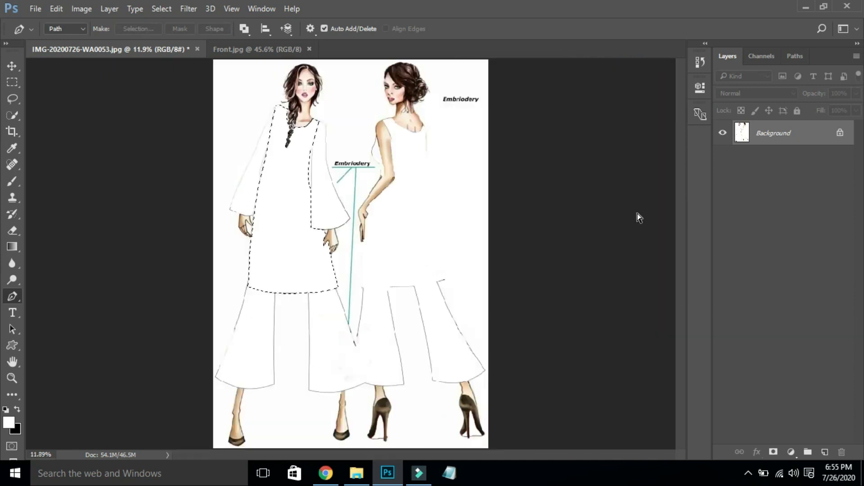
pyautogui.hotkey('ctrl', 'j')
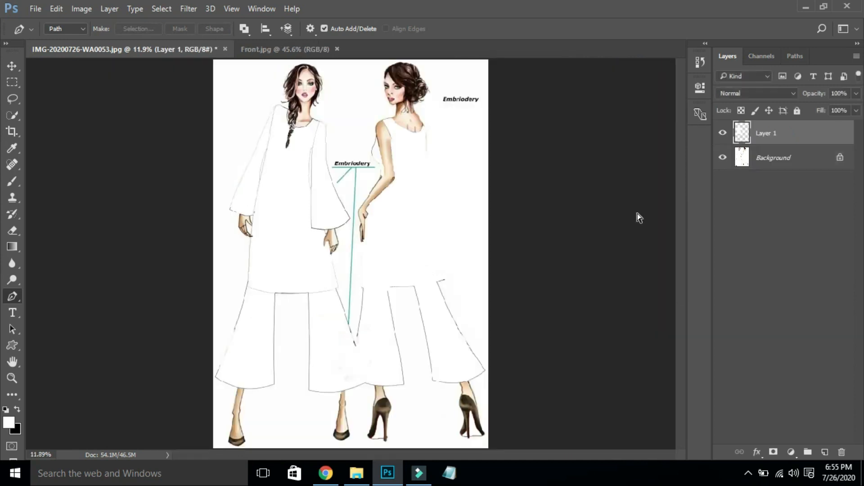
pyautogui.press('v')
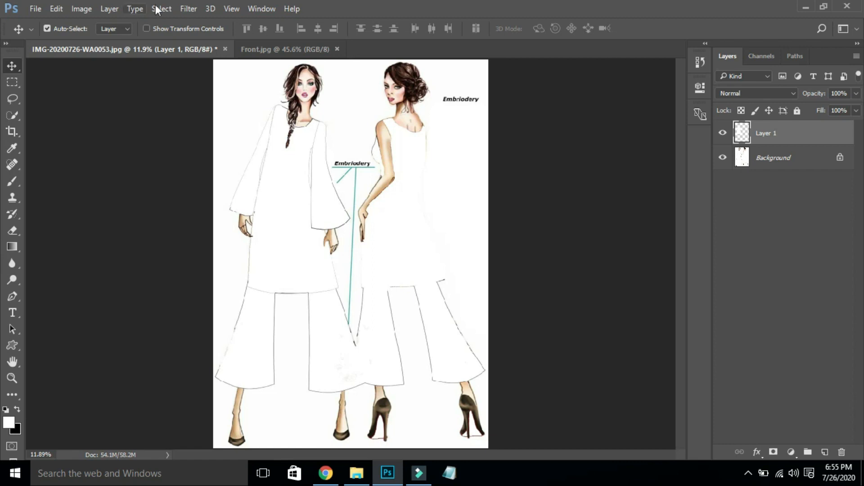
pyautogui.click(264, 51)
pyautogui.hotkey('ctrl', 'a')
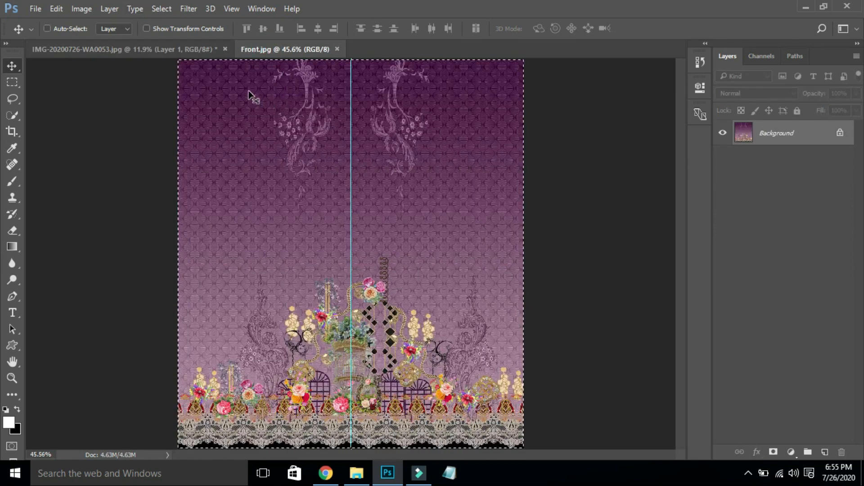
pyautogui.click(189, 49)
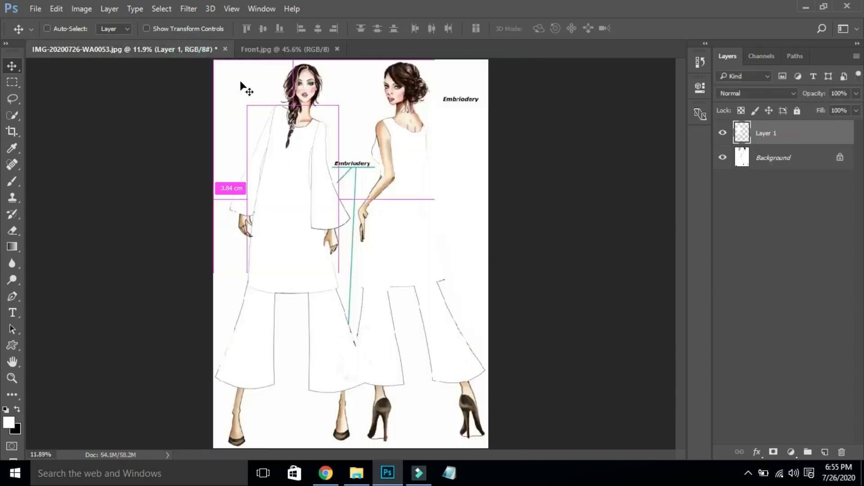
pyautogui.hotkey('ctrl', 'v')
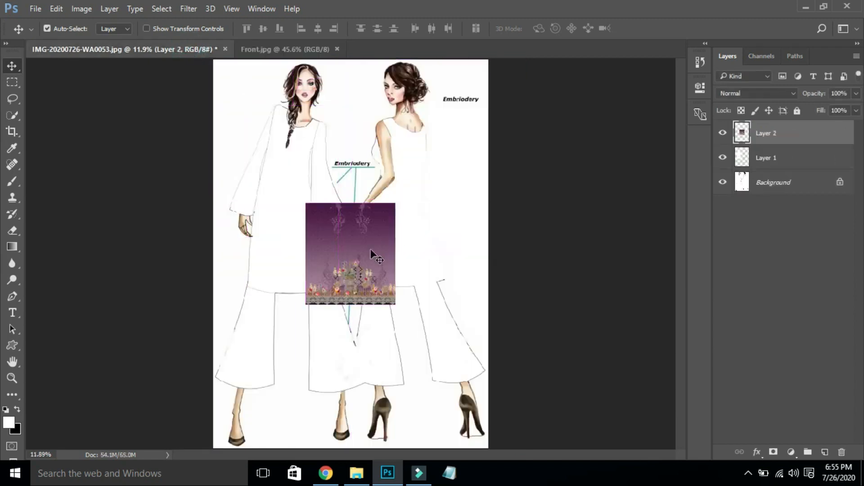
# - Move the fabric up-left and scale it about 185% to cover the left kurta
pyautogui.moveTo(379, 246); pyautogui.dragTo(314, 148)
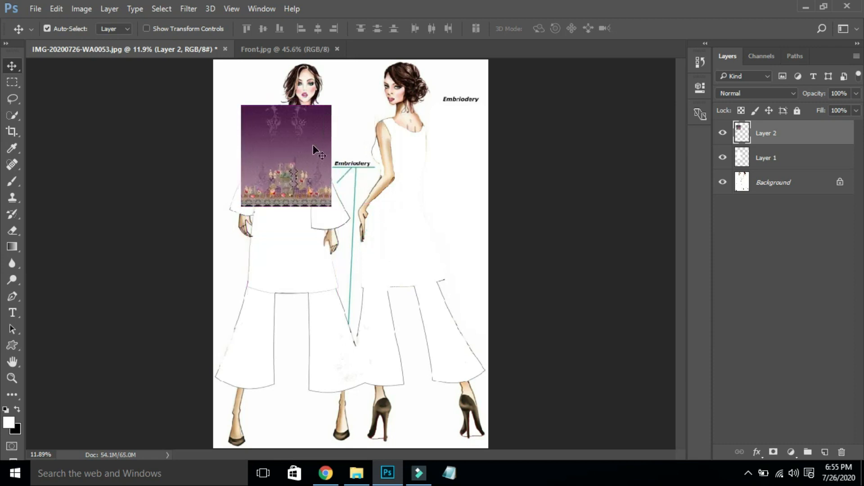
pyautogui.hotkey('ctrl', 't')
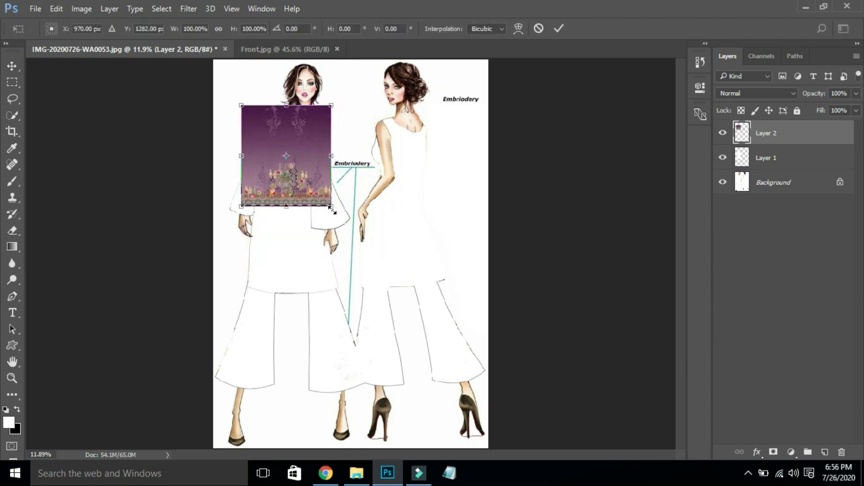
pyautogui.moveTo(332, 208); pyautogui.dragTo(411, 293)
pyautogui.moveTo(389, 250); pyautogui.dragTo(371, 258)
pyautogui.press('Return')
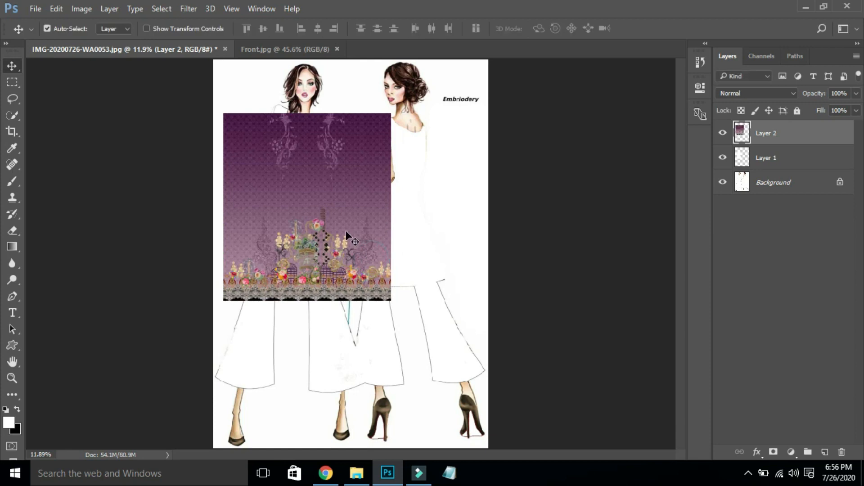
# - Clip the fabric layer to the kurta shape and nudge it slightly right
pyautogui.rightClick(787, 137)
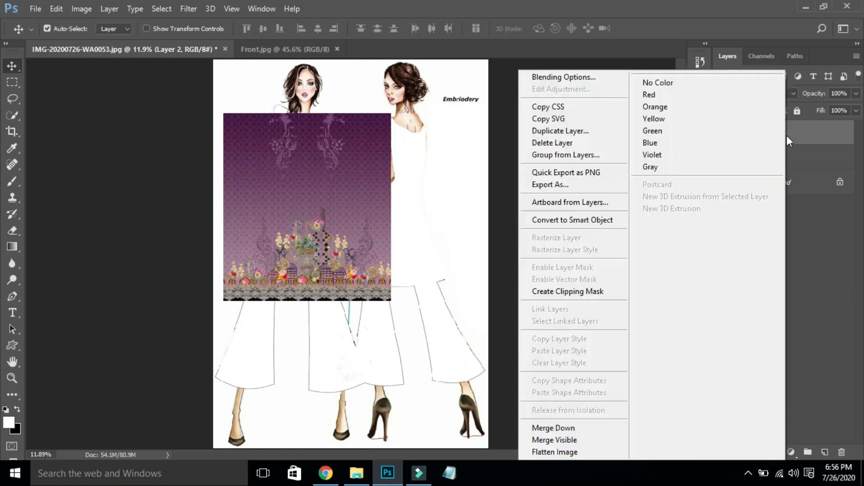
pyautogui.click(571, 291)
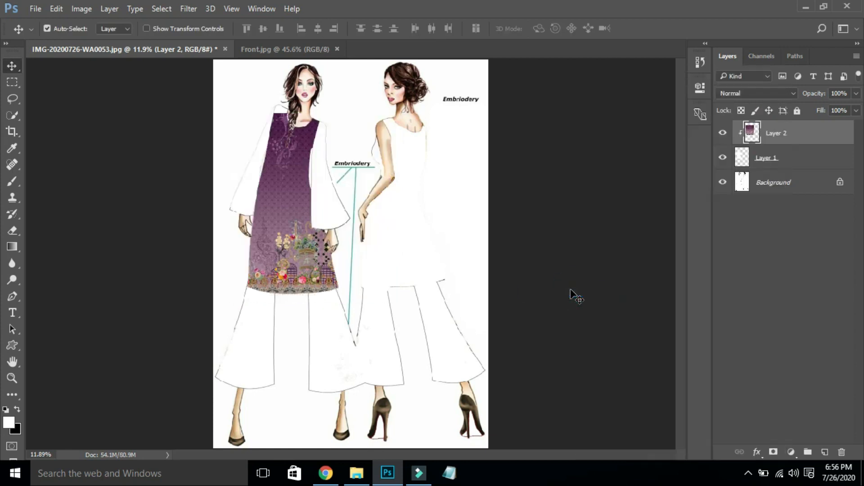
pyautogui.moveTo(286, 191)
pyautogui.mouseDown()
pyautogui.moveTo(299, 191)
pyautogui.moveTo(286, 192)
pyautogui.moveTo(290, 186)
pyautogui.mouseUp()
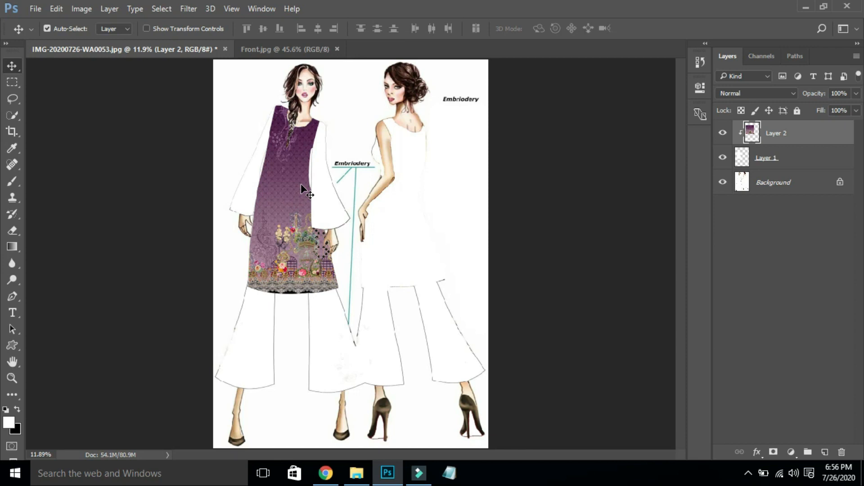
# - Zoom in on the left kurta and stretch the fabric taller to 101.8% height
pyautogui.press('ctrl')
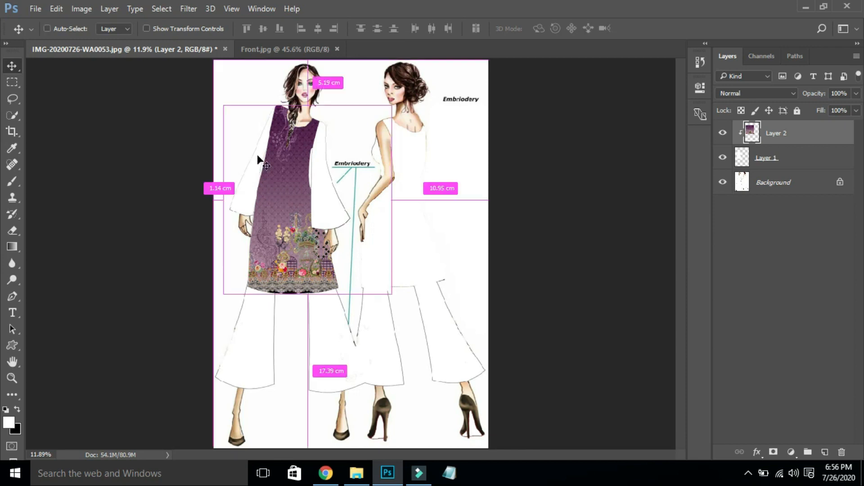
pyautogui.moveTo(222, 106); pyautogui.dragTo(387, 295)
pyautogui.hotkey('ctrl', 't')
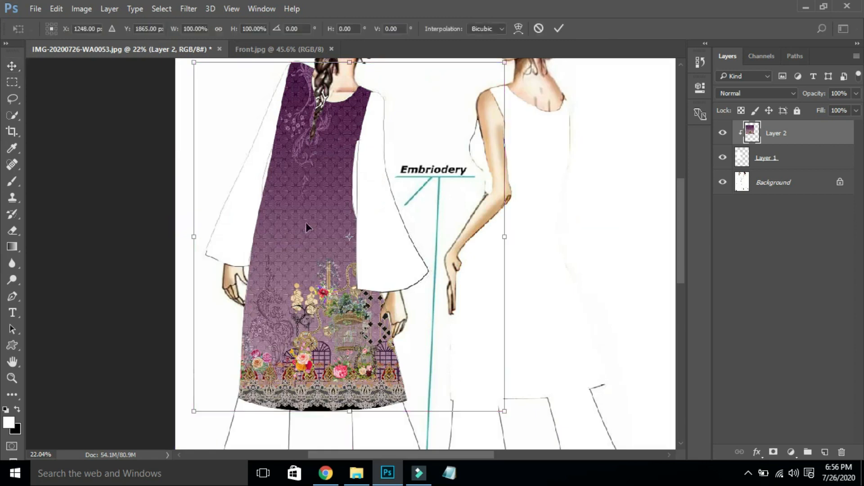
pyautogui.moveTo(351, 63); pyautogui.dragTo(351, 55)
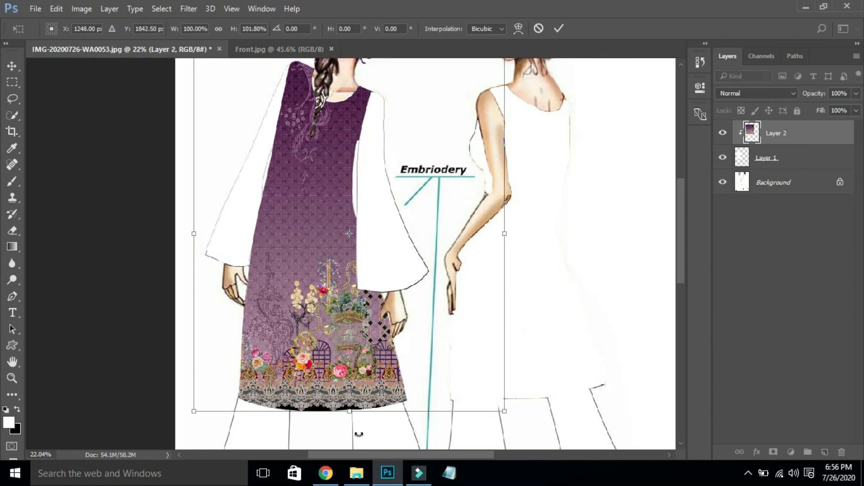
# - Warp the fabric so its floral border bends left and down along the kurta's flared hem
pyautogui.rightClick(333, 258)
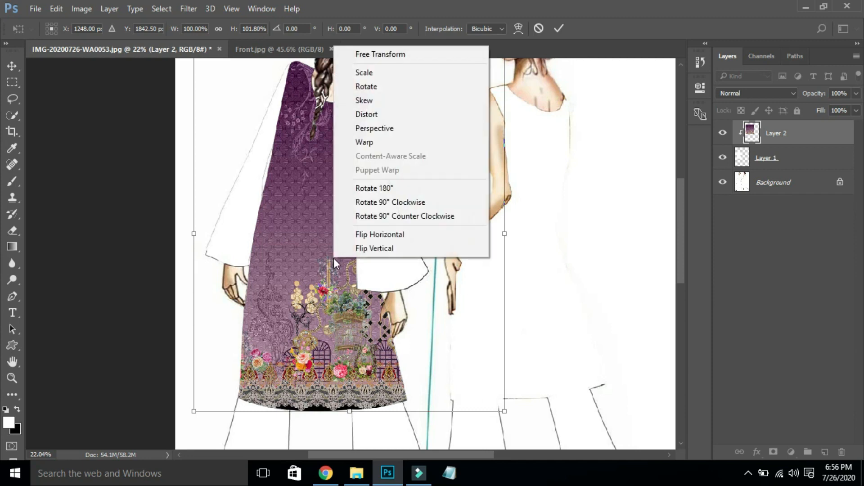
pyautogui.click(385, 142)
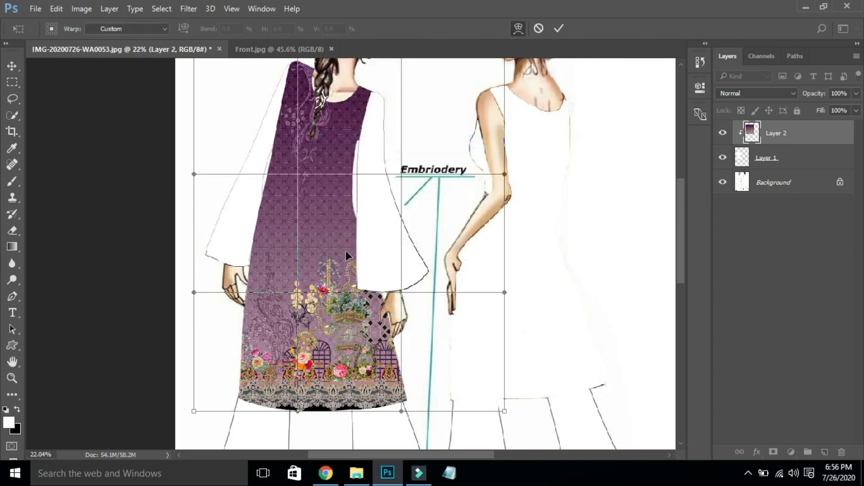
pyautogui.moveTo(343, 251); pyautogui.dragTo(319, 249)
pyautogui.moveTo(325, 315); pyautogui.dragTo(315, 321)
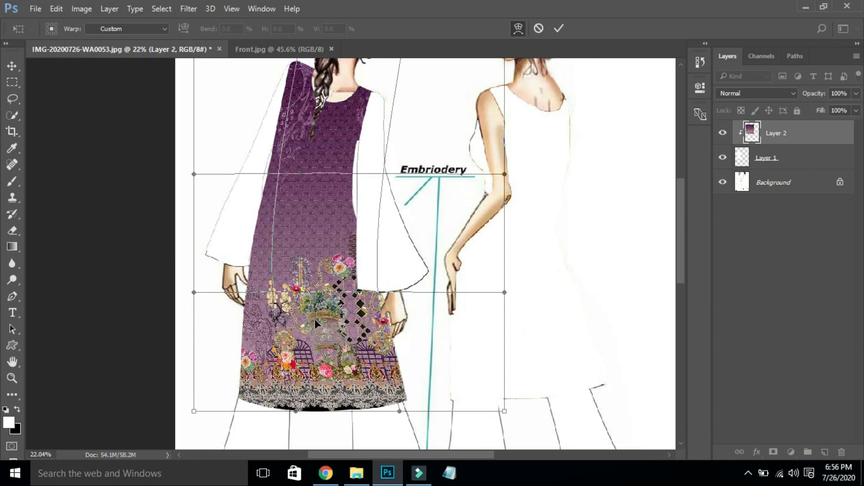
pyautogui.press('Return')
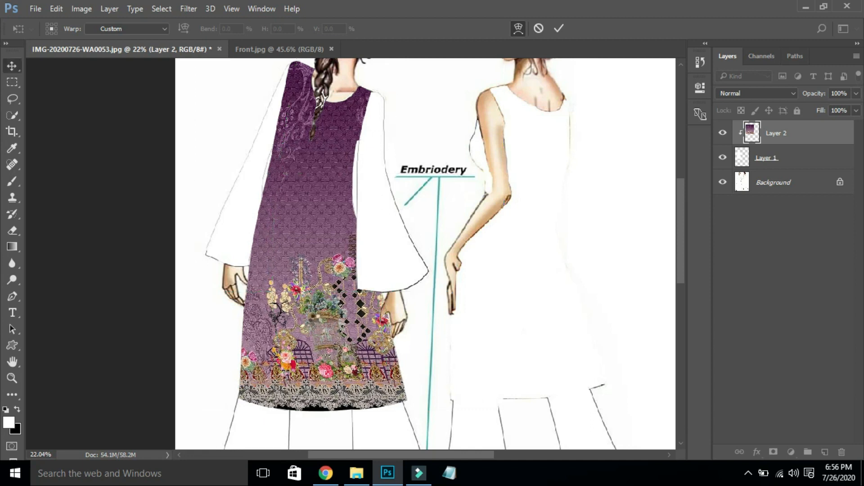
pyautogui.hotkey('ctrl', '0')
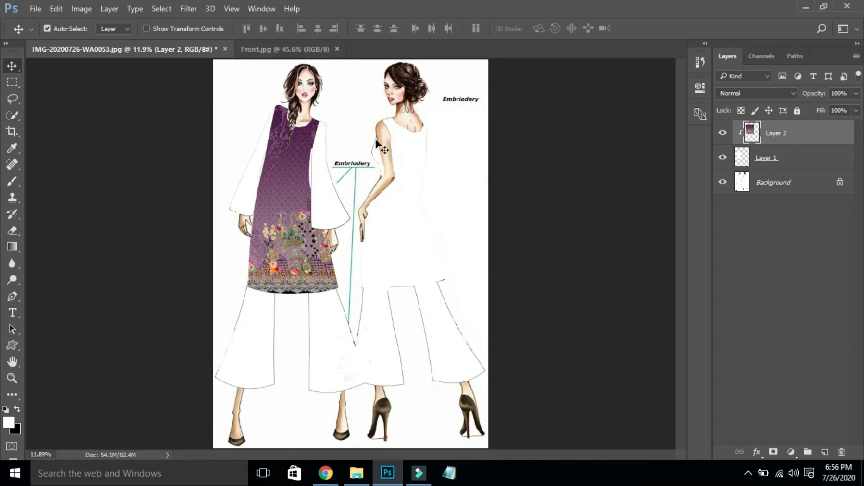
# - Zoom onto the right woman's shoulder and start a Pen path from shoulder to base of neck
pyautogui.press('ctrl')
pyautogui.moveTo(359, 170); pyautogui.dragTo(422, 170)
pyautogui.hotkey('ctrl', '0')
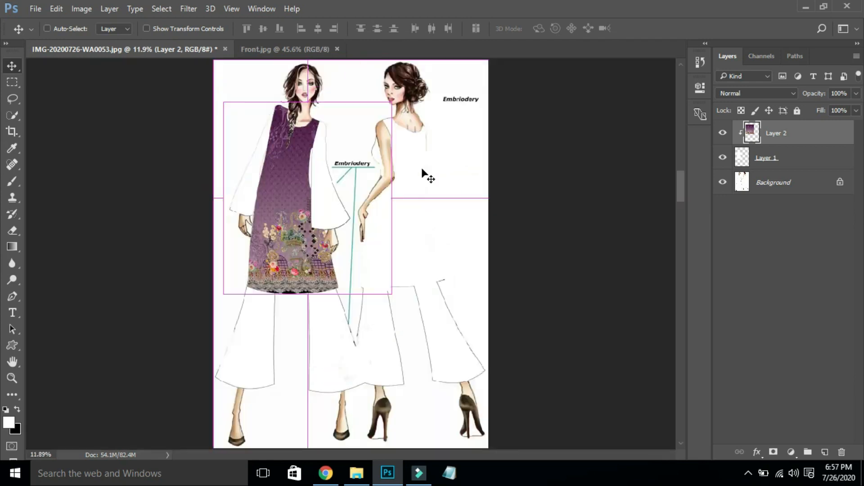
pyautogui.moveTo(364, 108); pyautogui.dragTo(444, 234)
pyautogui.press('p')
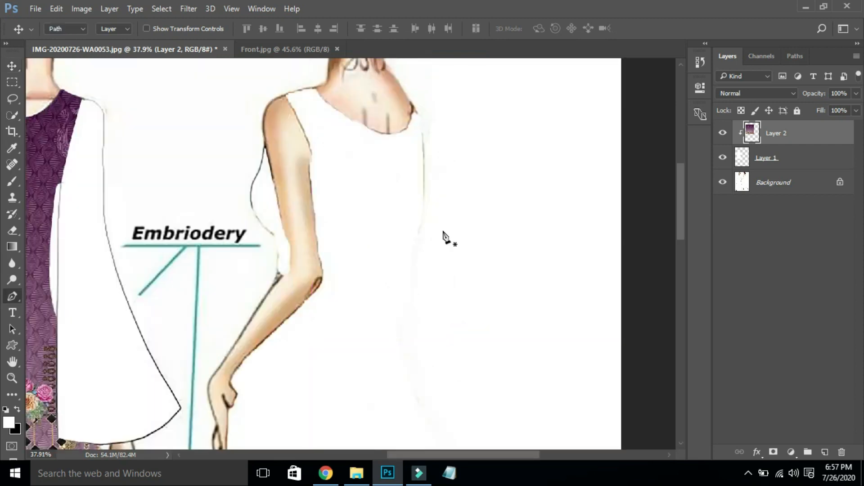
pyautogui.click(284, 96)
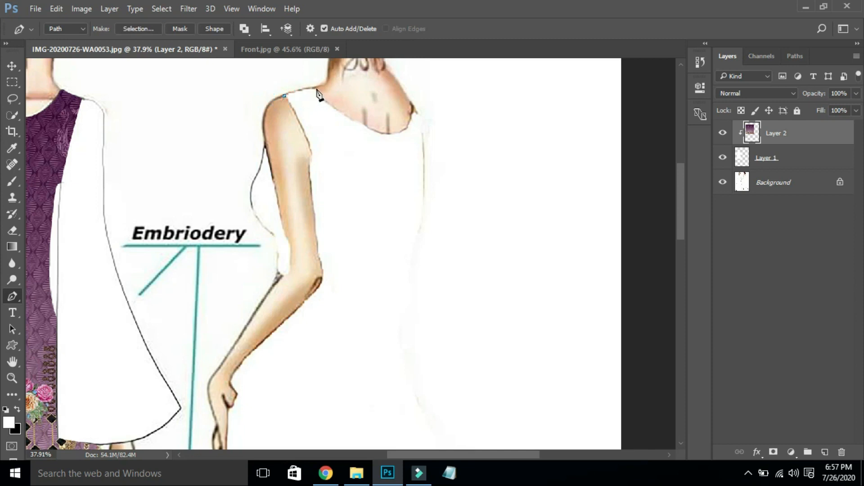
pyautogui.moveTo(315, 87); pyautogui.dragTo(342, 86)
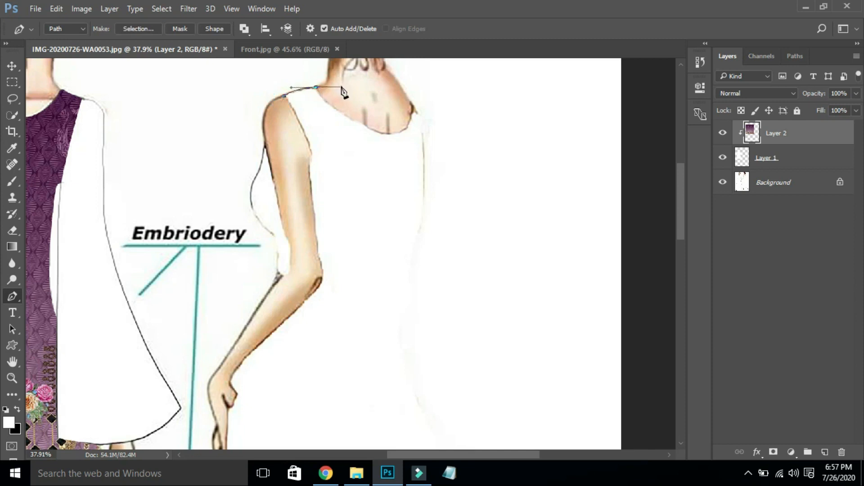
pyautogui.keyDown('alt'); pyautogui.click(316, 87); pyautogui.keyUp('alt')
# - Trace the path around the neckline to its sharp right corner and down the kurta side
pyautogui.moveTo(388, 133); pyautogui.dragTo(442, 147)
pyautogui.click(389, 134)
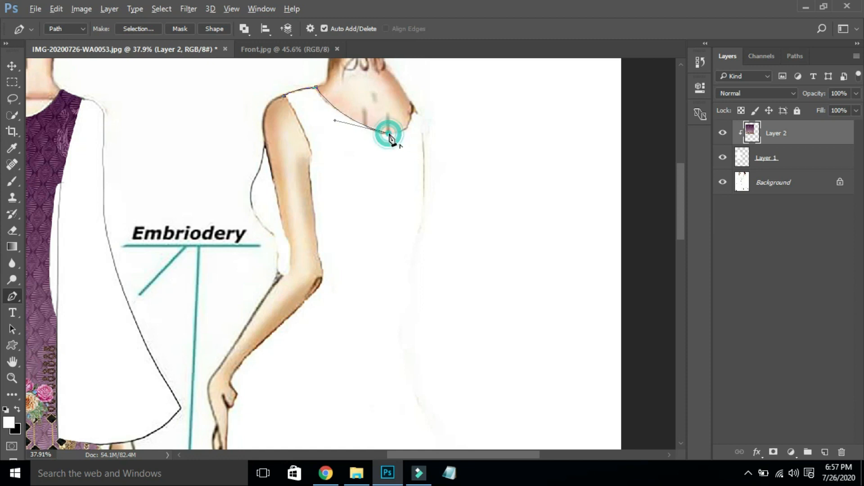
pyautogui.moveTo(412, 105); pyautogui.dragTo(409, 66)
pyautogui.click(412, 104)
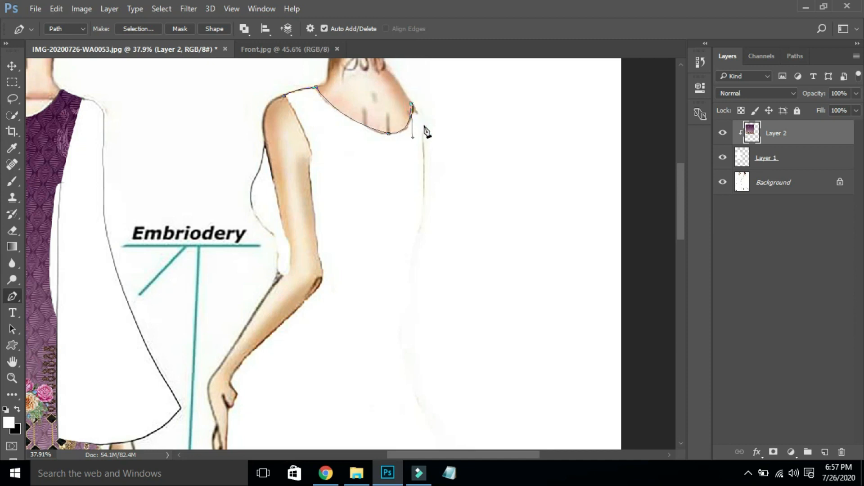
pyautogui.moveTo(423, 138); pyautogui.dragTo(424, 142)
pyautogui.keyDown('alt'); pyautogui.click(424, 126); pyautogui.keyUp('alt')
pyautogui.moveTo(424, 221); pyautogui.dragTo(421, 223)
pyautogui.hotkey('ctrl', '0')
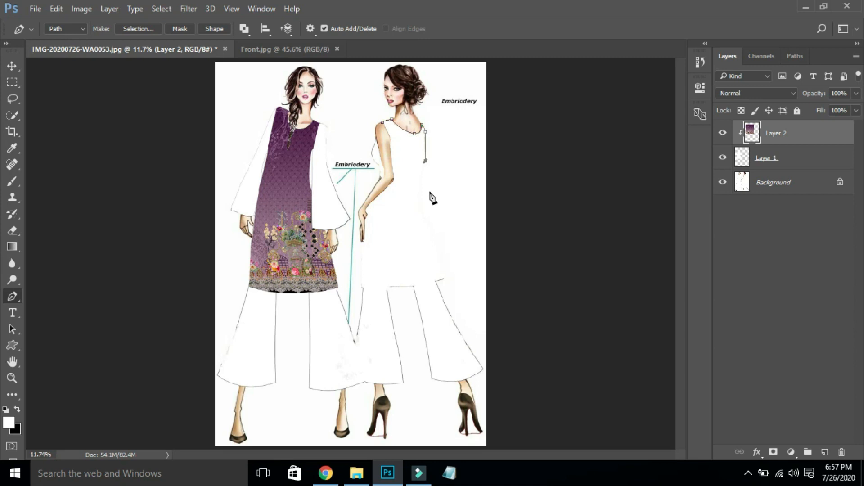
# - Extend the path down the right kurta's side to the hem corner and curve it along the hem
pyautogui.click(423, 190)
pyautogui.click(423, 207)
pyautogui.click(426, 218)
pyautogui.click(446, 276)
pyautogui.hotkey('ctrl', 'alt', 'z')
pyautogui.hotkey('ctrl', 'alt', 'z')
pyautogui.hotkey('ctrl', 'alt', 'z')
pyautogui.moveTo(438, 239); pyautogui.dragTo(449, 250)
pyautogui.hotkey('ctrl', 'alt', 'z')
pyautogui.click(448, 273)
pyautogui.moveTo(449, 274); pyautogui.dragTo(475, 303)
pyautogui.keyDown('alt'); pyautogui.click(448, 273); pyautogui.keyUp('alt')
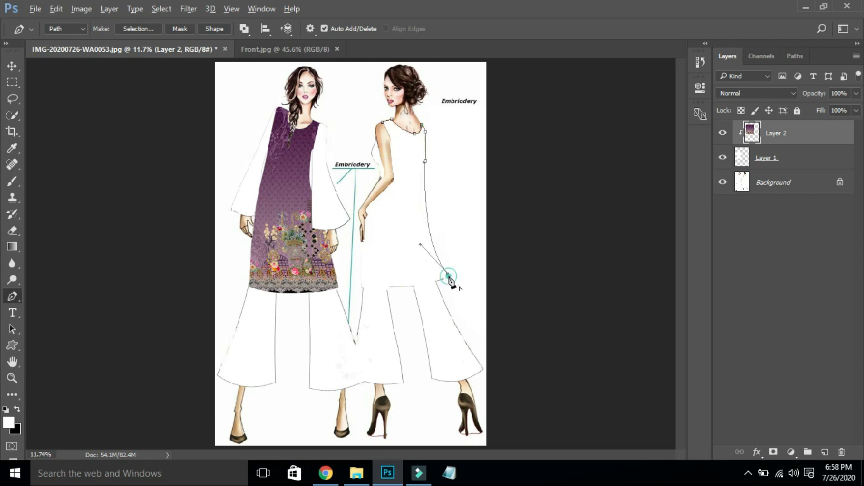
pyautogui.moveTo(362, 286); pyautogui.dragTo(285, 279)
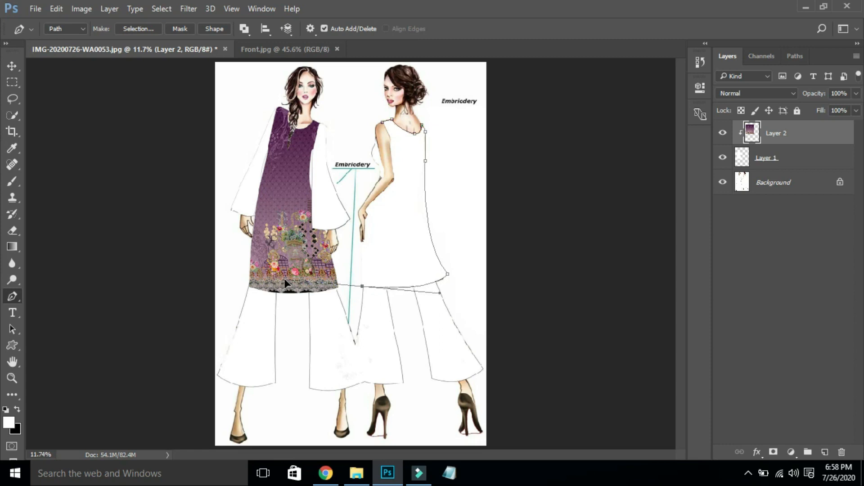
pyautogui.keyDown('alt'); pyautogui.click(362, 286); pyautogui.keyUp('alt')
# - Zoom in and trace the path up the kurta's left edge to the fingertip
pyautogui.moveTo(331, 139); pyautogui.dragTo(415, 299)
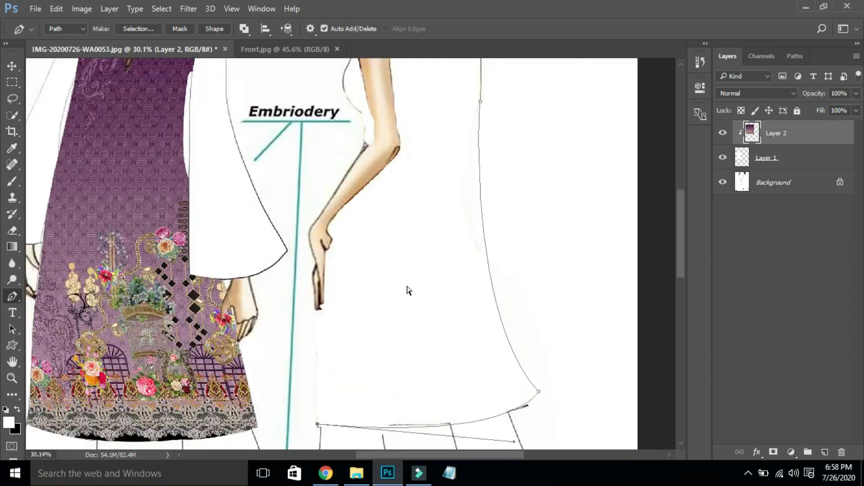
pyautogui.click(322, 304)
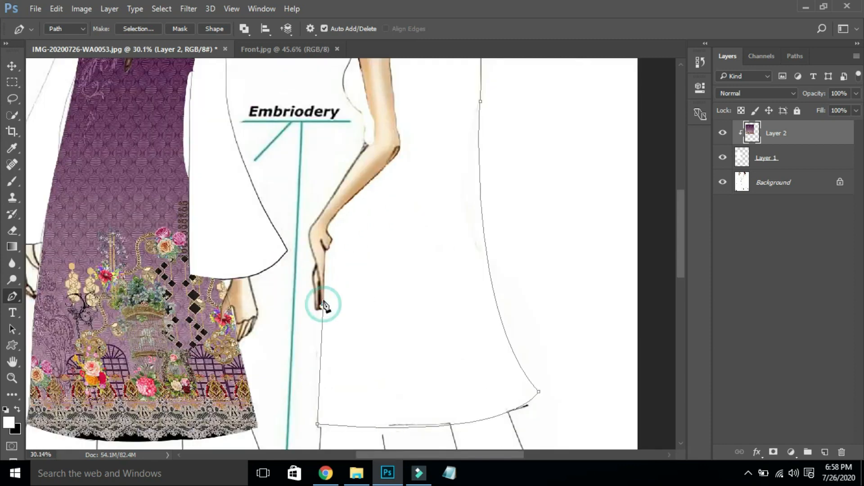
pyautogui.click(326, 248)
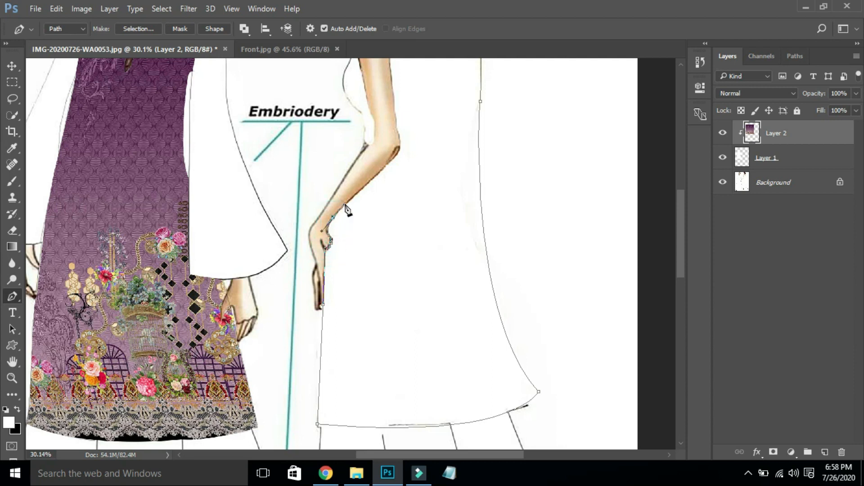
pyautogui.click(332, 241)
pyautogui.moveTo(284, 193); pyautogui.dragTo(418, 303)
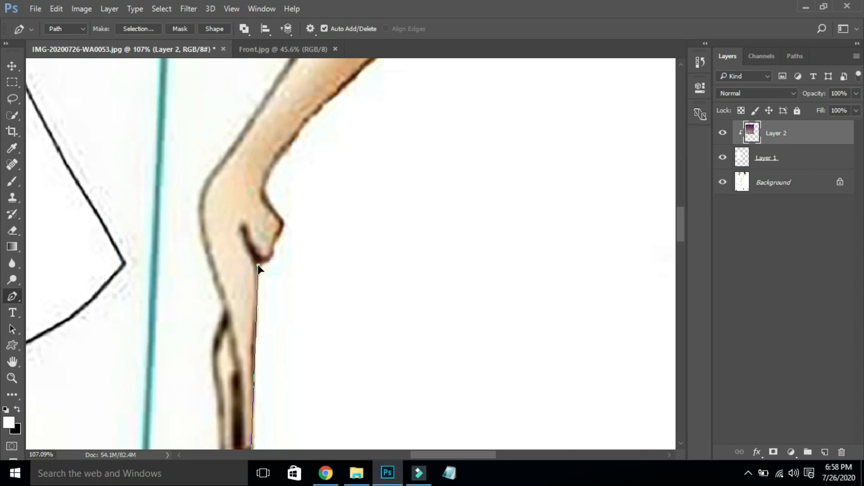
# - Trace the dress outline around the fingertip and up the hand's edge to the forearm
pyautogui.click(274, 250)
pyautogui.moveTo(275, 248); pyautogui.dragTo(276, 246)
pyautogui.click(280, 231)
pyautogui.moveTo(277, 210); pyautogui.dragTo(264, 195)
pyautogui.moveTo(295, 135); pyautogui.dragTo(334, 91)
pyautogui.moveTo(295, 137); pyautogui.dragTo(295, 140)
pyautogui.click(294, 140)
# - Bring the upper arm into view and continue the path along the forearm edge
pyautogui.press('h')
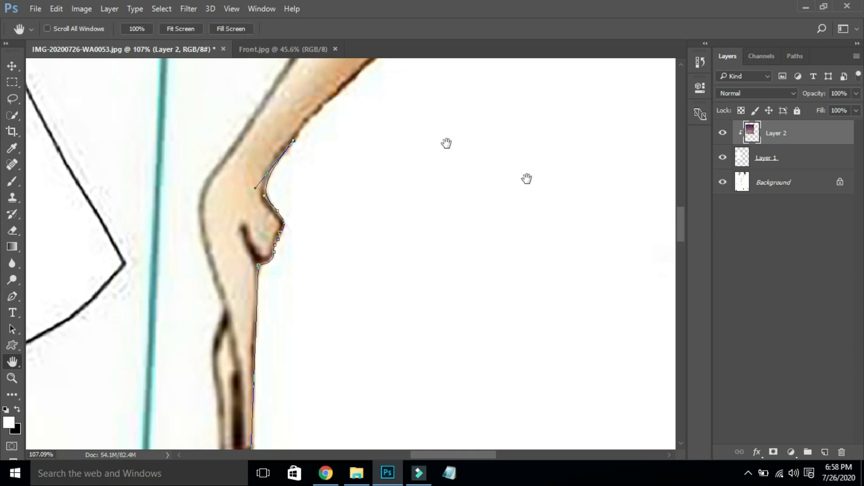
pyautogui.moveTo(369, 98); pyautogui.dragTo(305, 284)
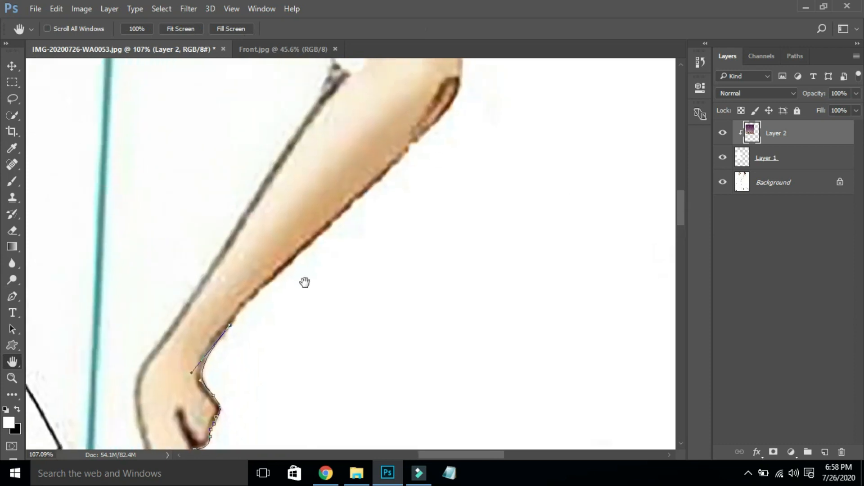
pyautogui.press('p')
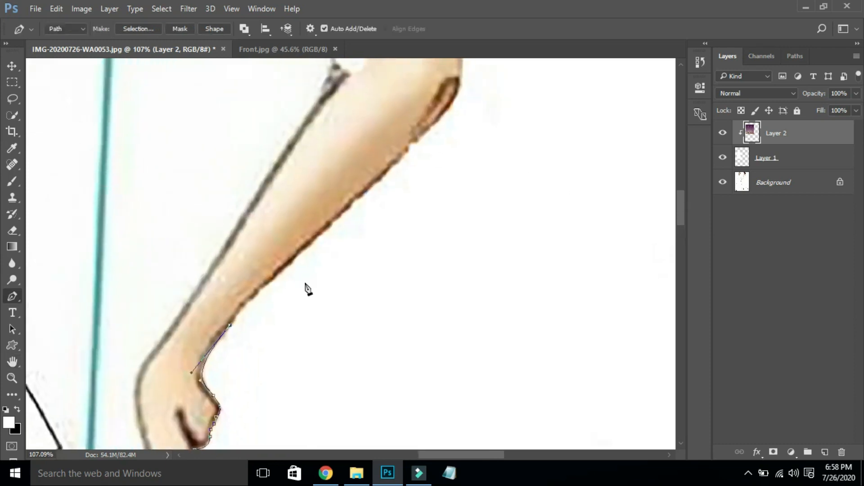
pyautogui.click(369, 188)
pyautogui.moveTo(371, 187); pyautogui.dragTo(478, 93)
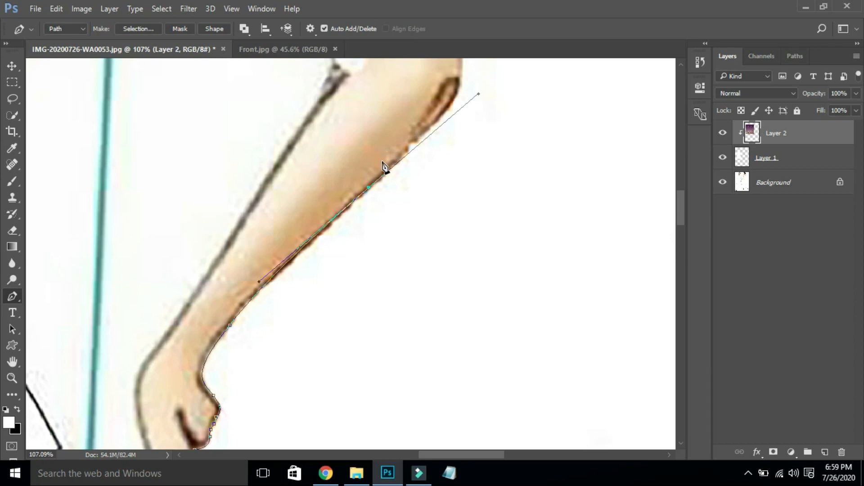
pyautogui.moveTo(368, 187); pyautogui.dragTo(366, 191)
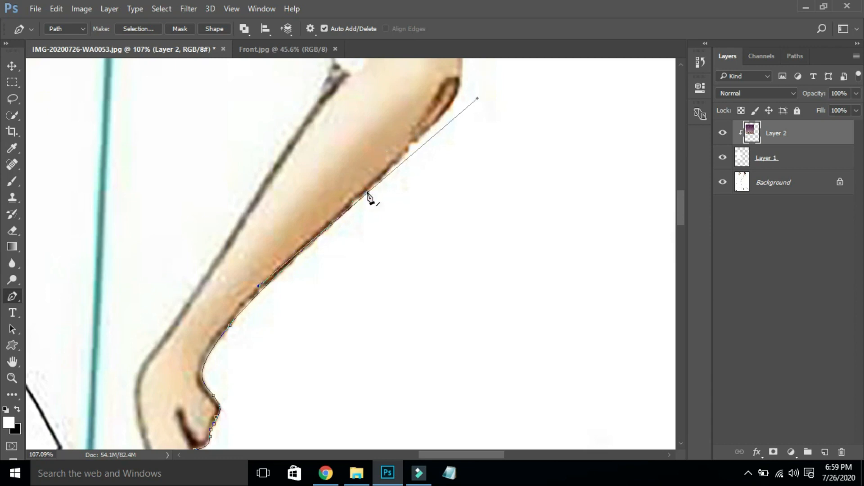
pyautogui.click(368, 193)
# - Try a curved point at the elbow, adjust it, then undo the misplaced point
pyautogui.moveTo(460, 78); pyautogui.dragTo(472, 99)
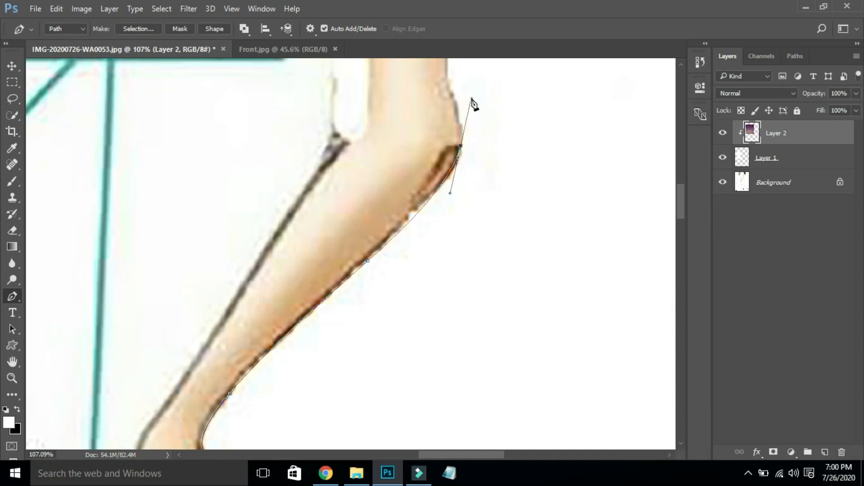
pyautogui.moveTo(461, 146); pyautogui.dragTo(459, 155)
pyautogui.moveTo(449, 202); pyautogui.dragTo(437, 198)
pyautogui.moveTo(459, 154); pyautogui.dragTo(457, 163)
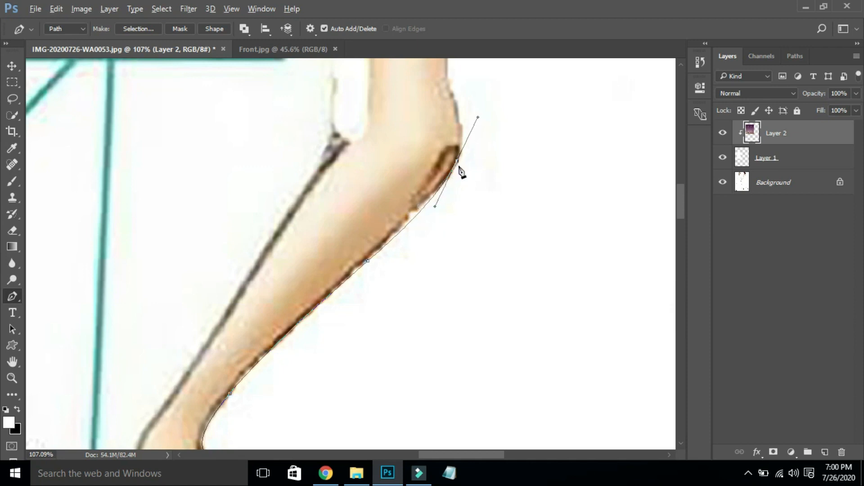
pyautogui.hotkey('ctrl', 'alt', 'z')
pyautogui.hotkey('ctrl', 'alt', 'z')
pyautogui.hotkey('ctrl', 'alt', 'z')
pyautogui.hotkey('ctrl', 'alt', 'z')
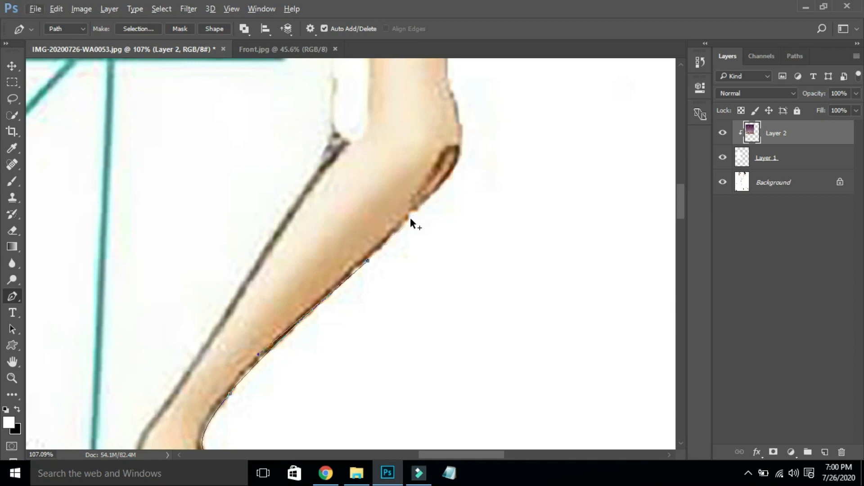
# - Trace the elbow edge with a series of points ending in a curved point at its top
pyautogui.click(393, 235)
pyautogui.click(410, 214)
pyautogui.click(416, 208)
pyautogui.click(421, 204)
pyautogui.click(428, 197)
pyautogui.moveTo(436, 188); pyautogui.dragTo(442, 183)
pyautogui.moveTo(457, 111); pyautogui.dragTo(443, 64)
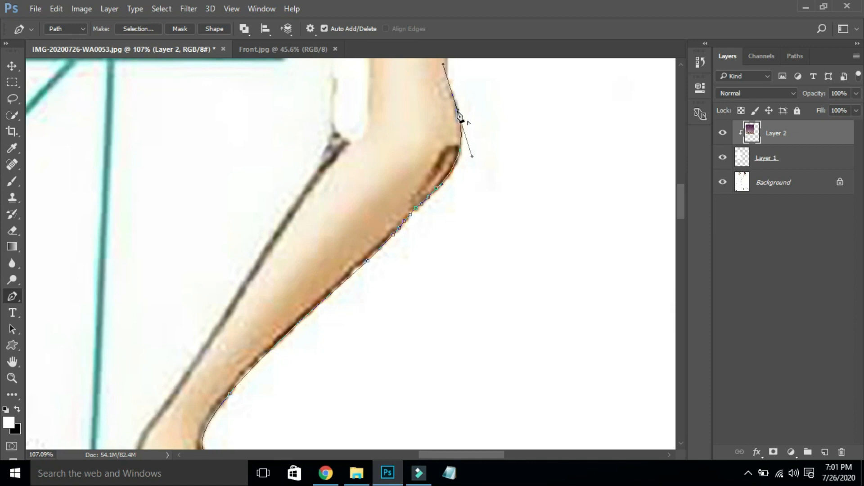
pyautogui.moveTo(457, 110); pyautogui.dragTo(459, 113)
pyautogui.keyDown('alt'); pyautogui.click(459, 116); pyautogui.keyUp('alt')
# - Trace the upper arm's edge with straight points up toward the shoulder
pyautogui.moveTo(682, 201); pyautogui.dragTo(674, 177)
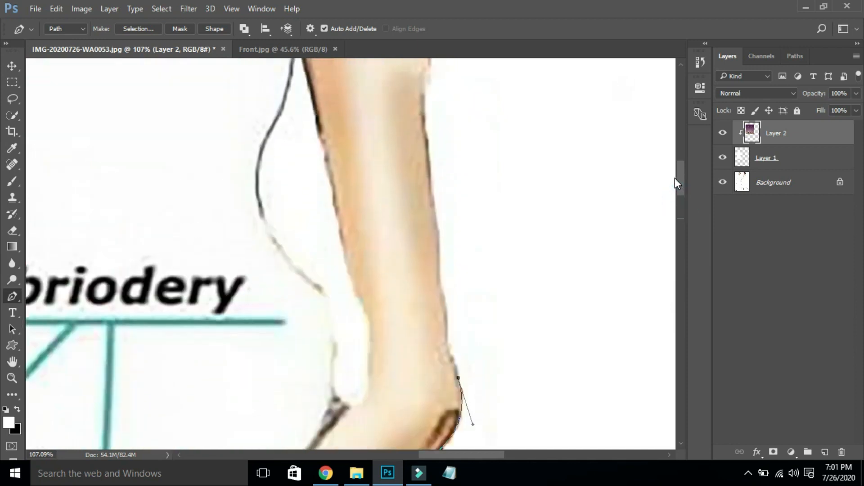
pyautogui.click(450, 353)
pyautogui.click(448, 342)
pyautogui.click(447, 329)
pyautogui.click(445, 304)
pyautogui.click(440, 279)
pyautogui.click(439, 270)
pyautogui.click(437, 220)
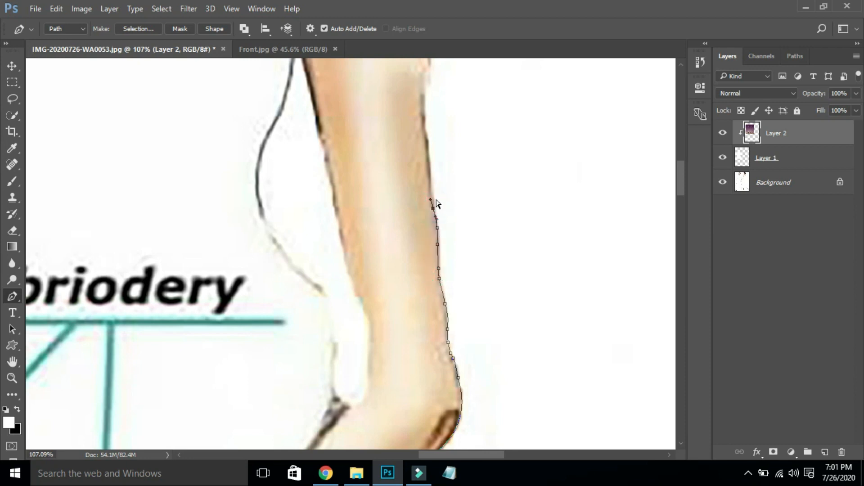
pyautogui.click(430, 183)
pyautogui.click(423, 103)
pyautogui.moveTo(679, 181); pyautogui.dragTo(679, 160)
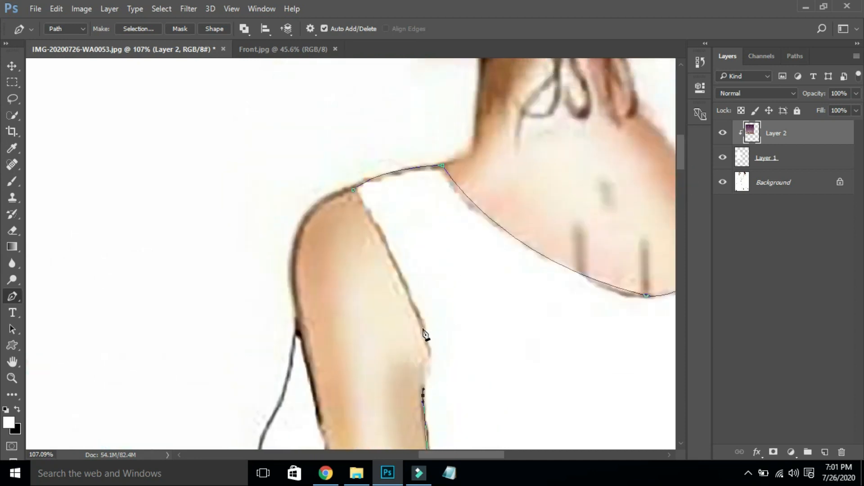
# - Close the path along the armhole and shoulder, load it as a selection, and fit the view
pyautogui.moveTo(421, 328); pyautogui.dragTo(409, 295)
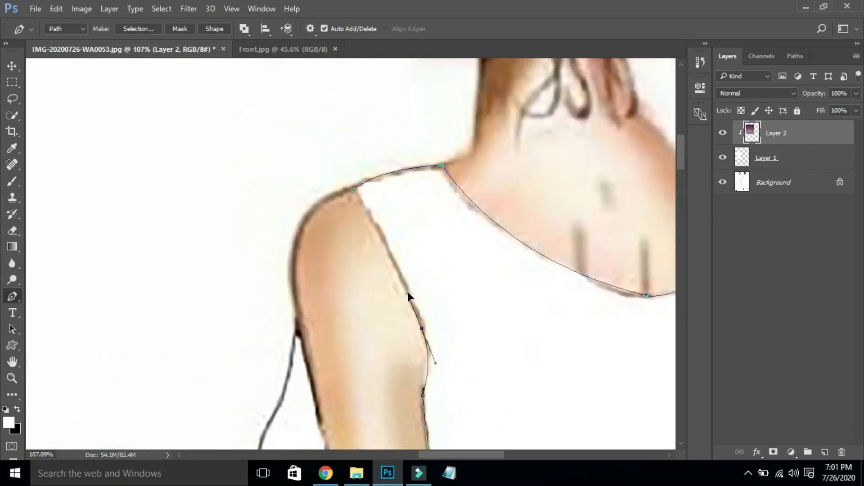
pyautogui.keyDown('alt'); pyautogui.click(421, 328); pyautogui.keyUp('alt')
pyautogui.click(375, 227)
pyautogui.click(353, 190)
pyautogui.hotkey('ctrl', 'Return')
pyautogui.hotkey('ctrl', '0')
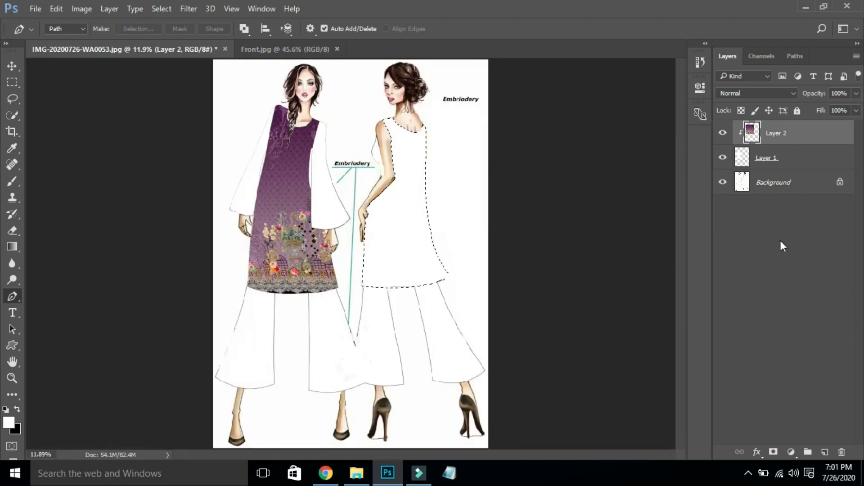
# - Copy the selected dress from Background onto new Layer 3, then bring in the Back fabric image
pyautogui.click(818, 182)
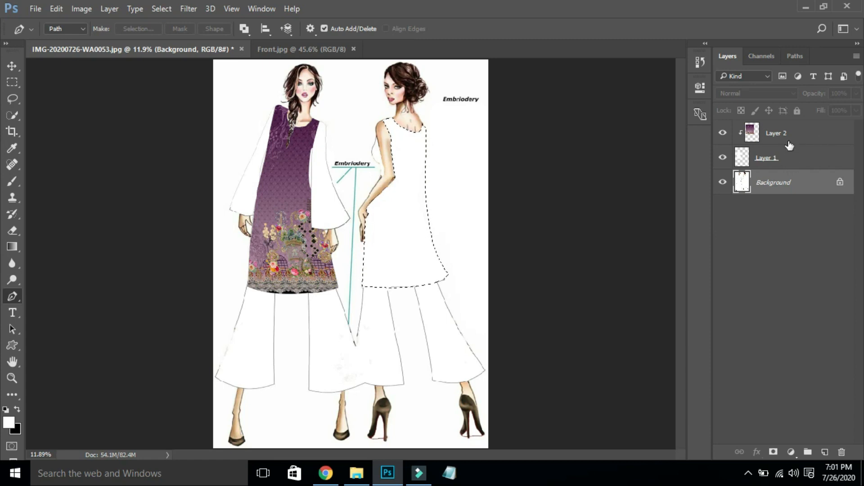
pyautogui.hotkey('ctrl', 'j')
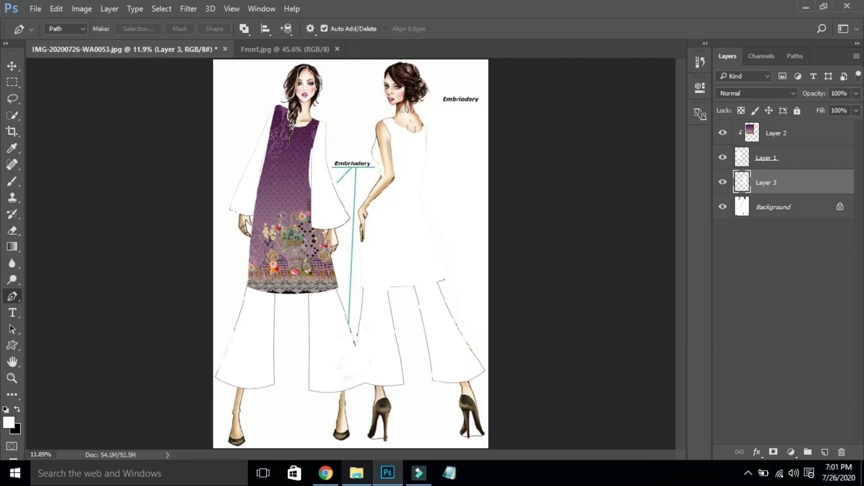
pyautogui.click(356, 481)
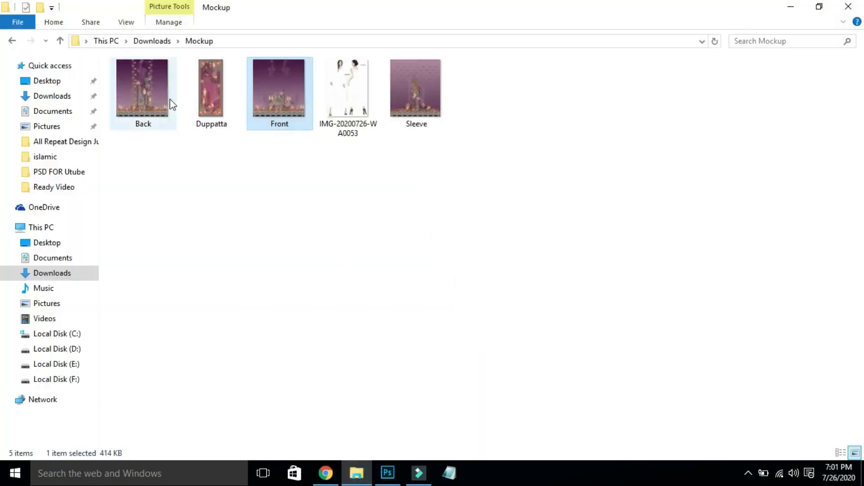
pyautogui.moveTo(174, 103); pyautogui.dragTo(826, 108)
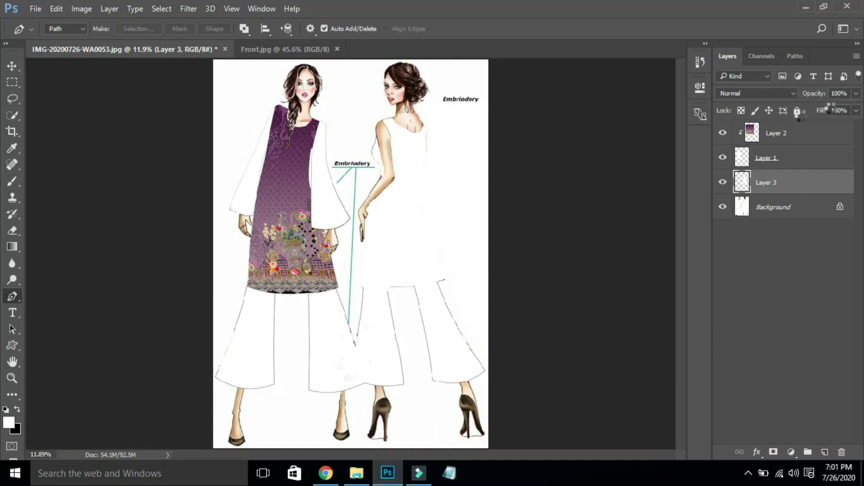
# - Copy the whole Back fabric, close the Back and Front images, and paste it into the sketch
pyautogui.hotkey('ctrl', 'a')
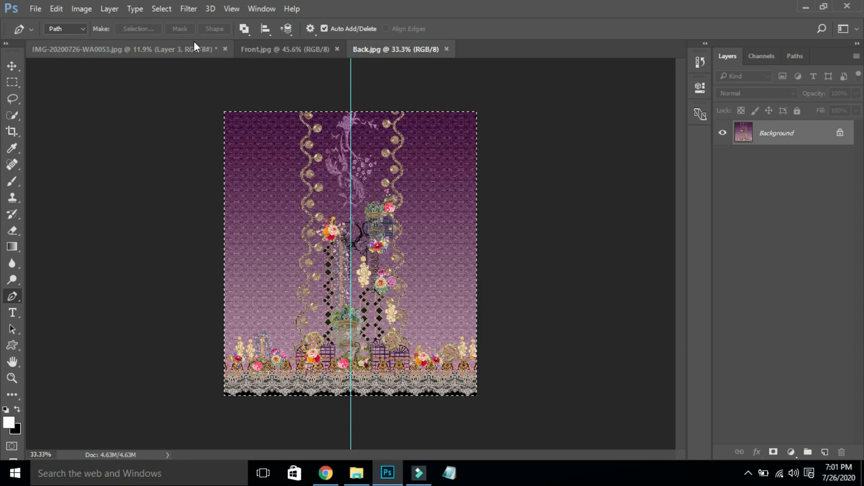
pyautogui.hotkey('ctrl', 'w')
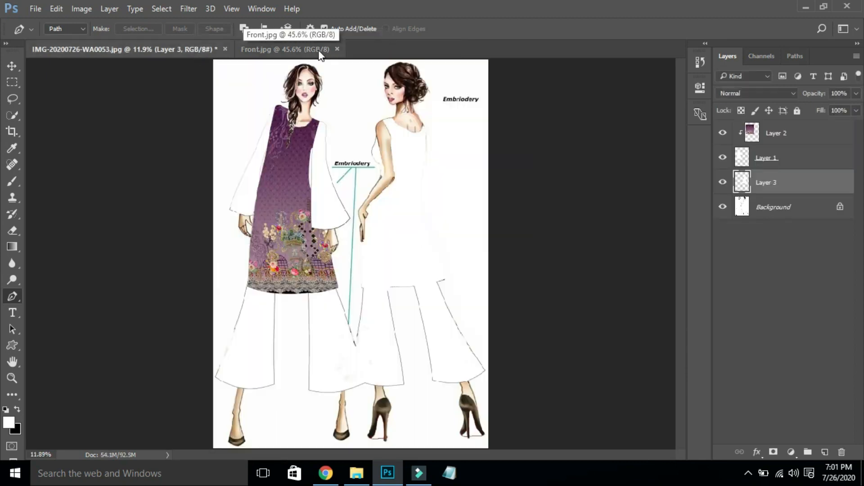
pyautogui.click(308, 54)
pyautogui.hotkey('ctrl', 'w')
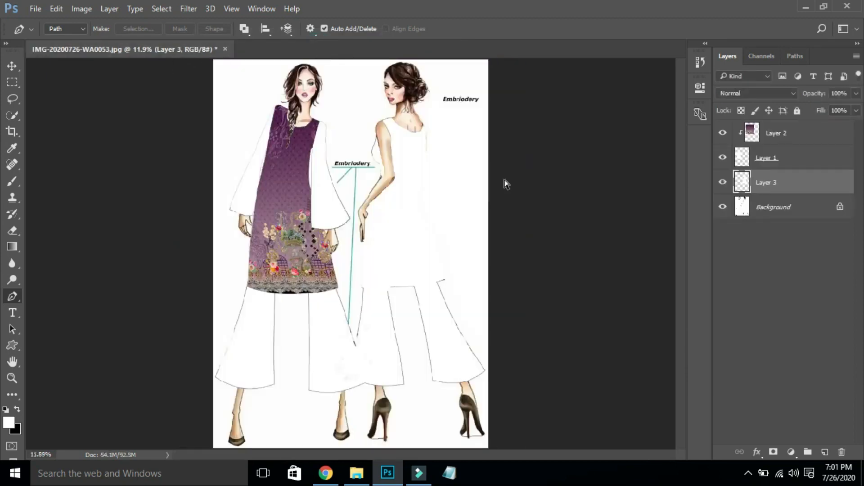
pyautogui.hotkey('ctrl', 'v')
pyautogui.press('v')
pyautogui.press('ctrl')
# - Move and enlarge the Back fabric over the right dress, then clip it as a clipping mask
pyautogui.moveTo(359, 264); pyautogui.dragTo(398, 177)
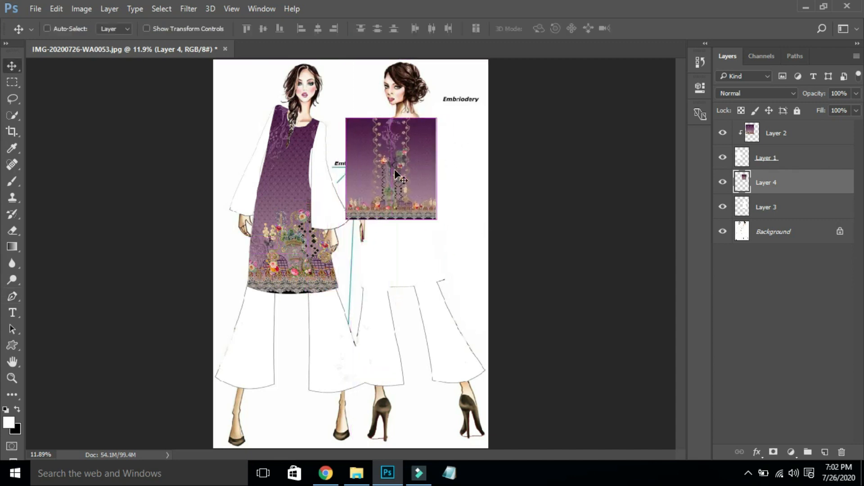
pyautogui.hotkey('ctrl', 't')
pyautogui.moveTo(436, 219); pyautogui.dragTo(497, 292)
pyautogui.moveTo(457, 261); pyautogui.dragTo(441, 258)
pyautogui.press('Return')
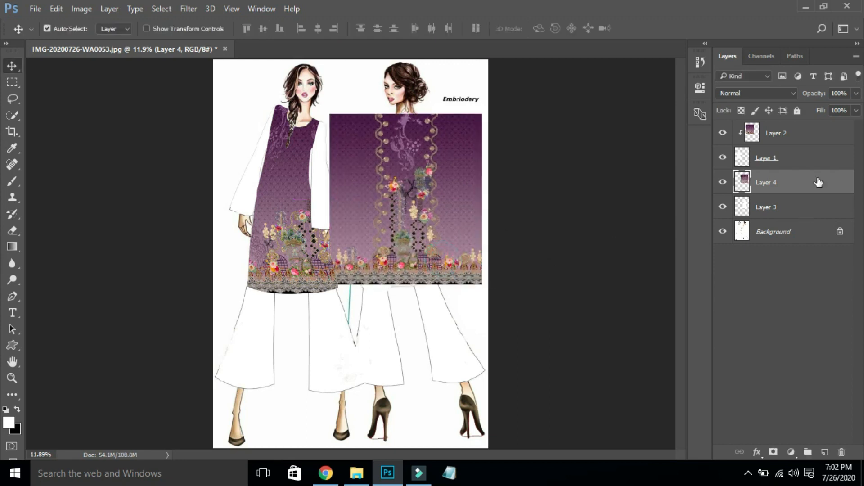
pyautogui.rightClick(814, 180)
pyautogui.click(590, 291)
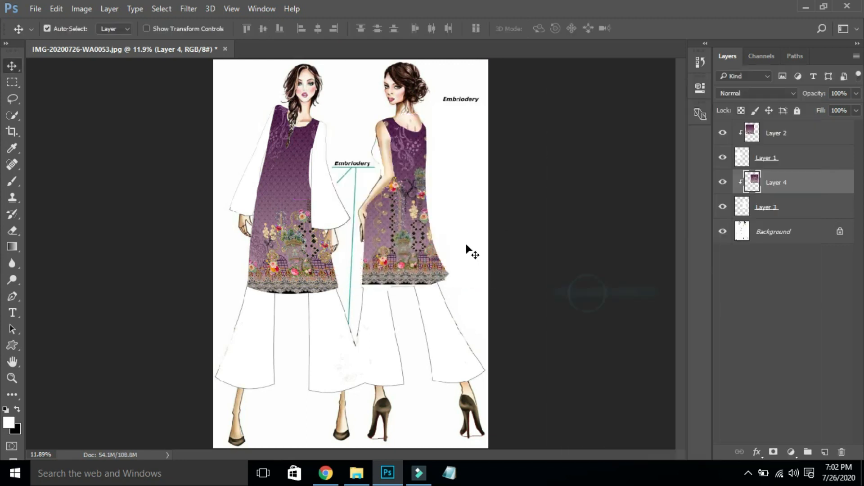
# - Zoom in on the back-view dress and put the fabric layer into Warp mode
pyautogui.press('ctrl')
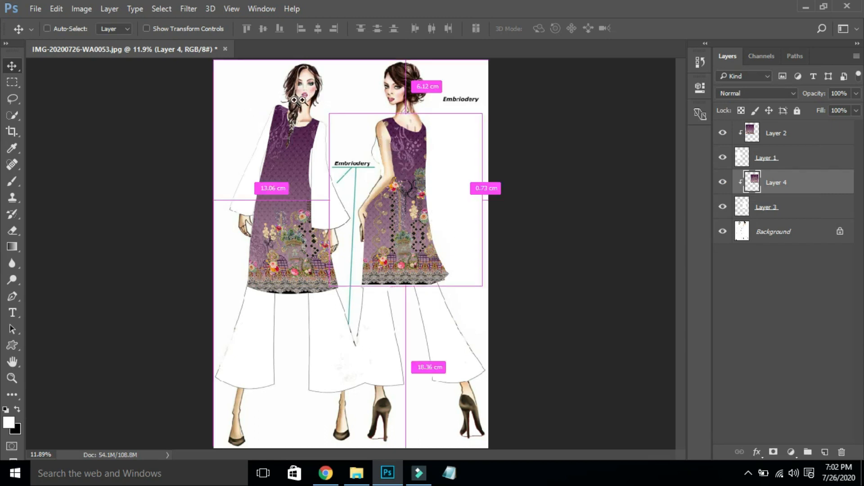
pyautogui.moveTo(306, 108); pyautogui.dragTo(480, 308)
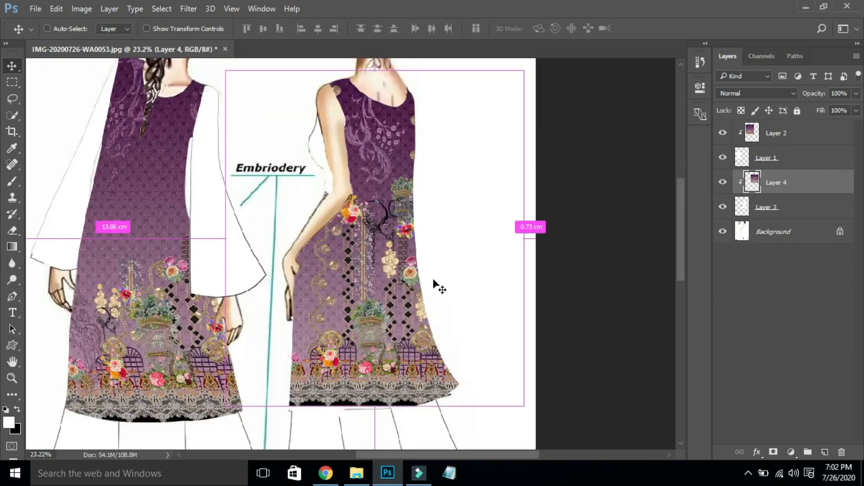
pyautogui.hotkey('ctrl', 't')
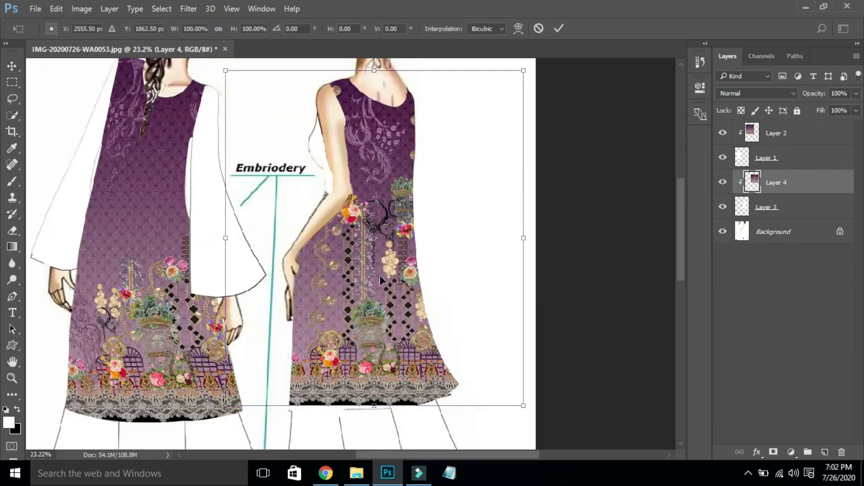
pyautogui.rightClick(383, 277)
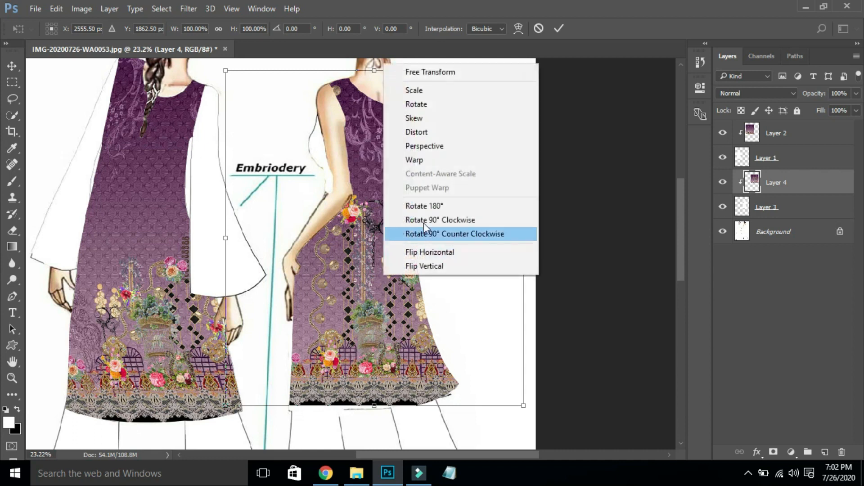
pyautogui.click(438, 161)
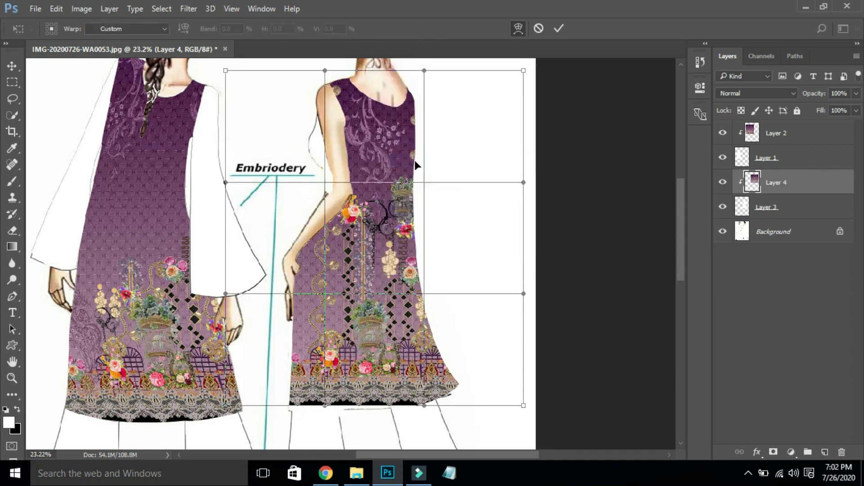
# - Pull the warp corners and edges inward so the fabric follows the dress sides and hem
pyautogui.moveTo(398, 252); pyautogui.dragTo(381, 252)
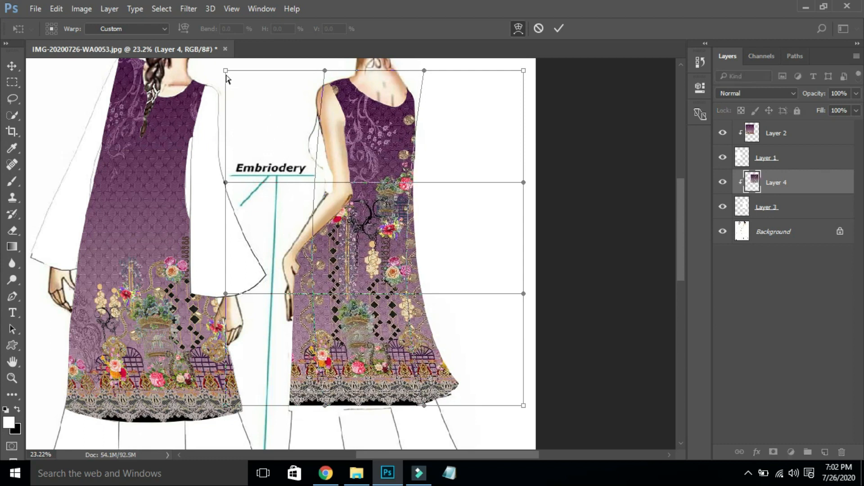
pyautogui.moveTo(227, 74); pyautogui.dragTo(276, 81)
pyautogui.moveTo(239, 272); pyautogui.dragTo(278, 271)
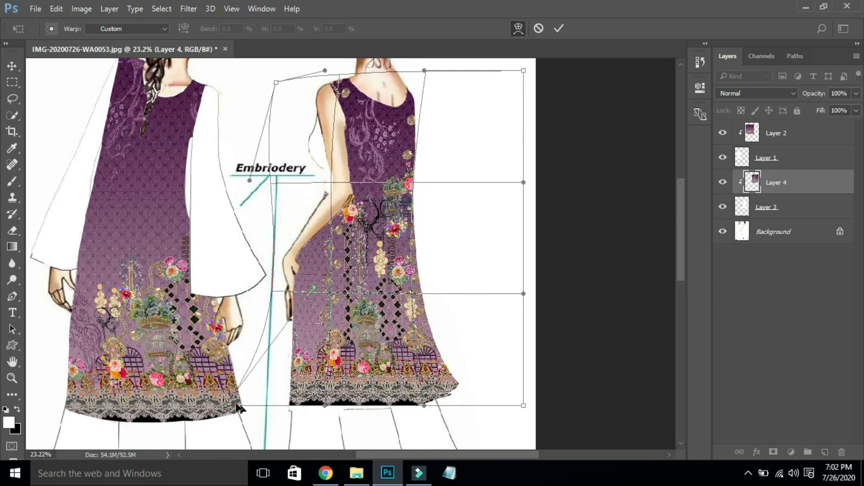
pyautogui.moveTo(232, 404); pyautogui.dragTo(279, 406)
pyautogui.moveTo(512, 395); pyautogui.dragTo(476, 393)
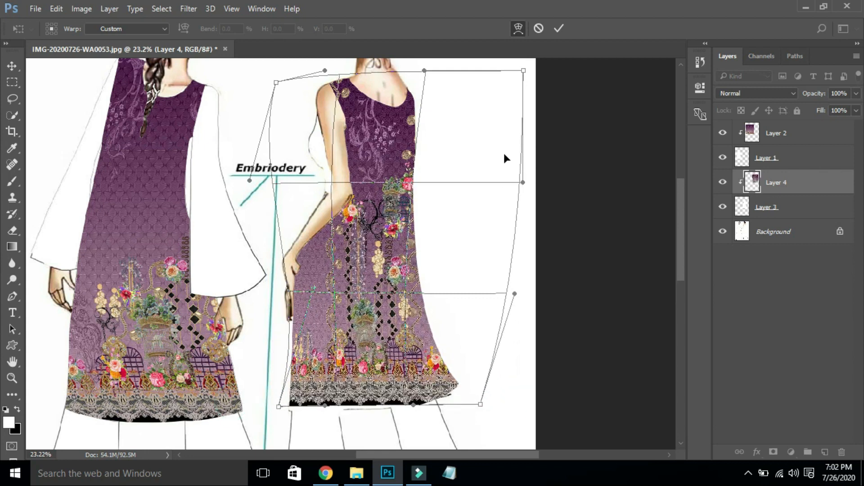
pyautogui.moveTo(519, 79); pyautogui.dragTo(442, 81)
pyautogui.moveTo(486, 234); pyautogui.dragTo(454, 239)
pyautogui.moveTo(362, 248)
pyautogui.mouseDown()
pyautogui.moveTo(372, 250)
pyautogui.moveTo(363, 247)
pyautogui.mouseUp()
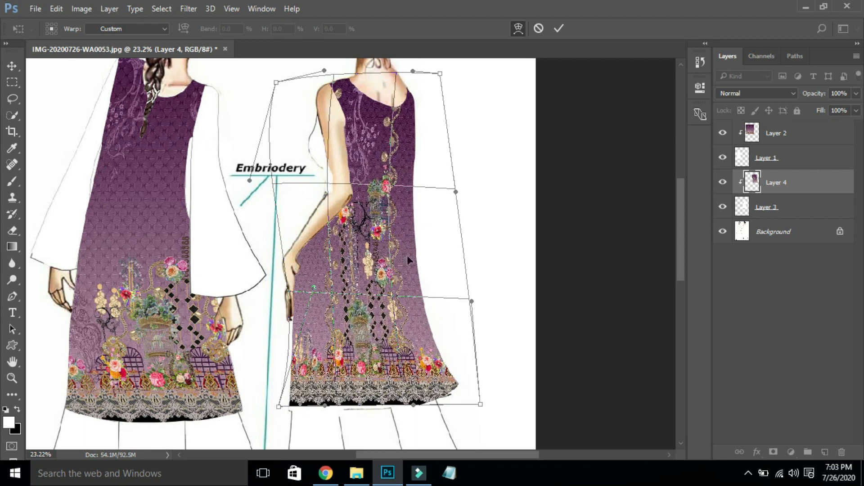
pyautogui.moveTo(463, 244); pyautogui.dragTo(443, 243)
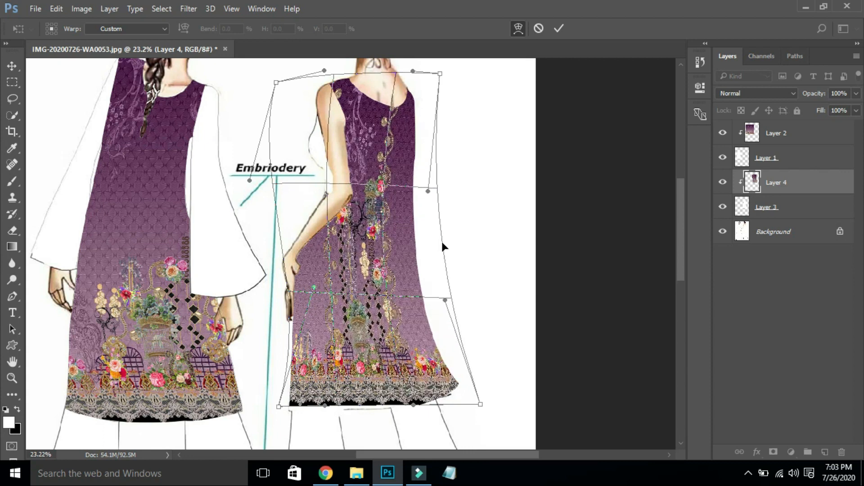
pyautogui.hotkey('ctrl', '-')
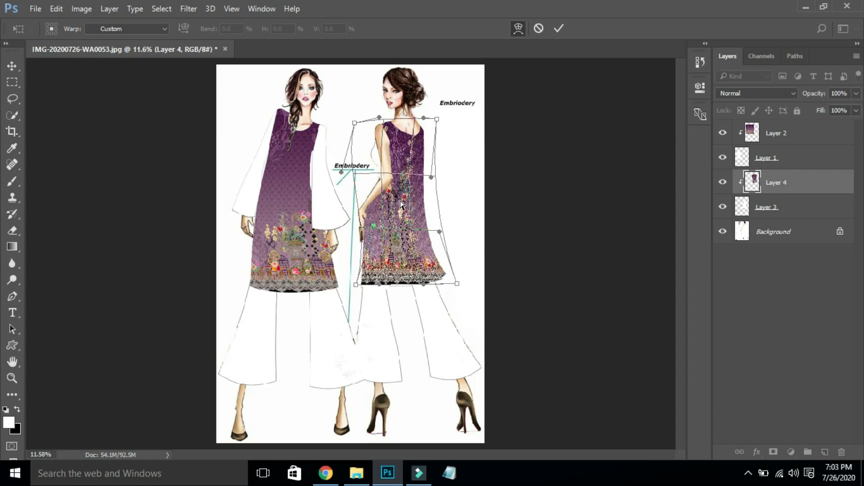
# - Refine the Back fabric warp at the shoulder, left side and hem, then commit it
pyautogui.moveTo(427, 199); pyautogui.dragTo(428, 196)
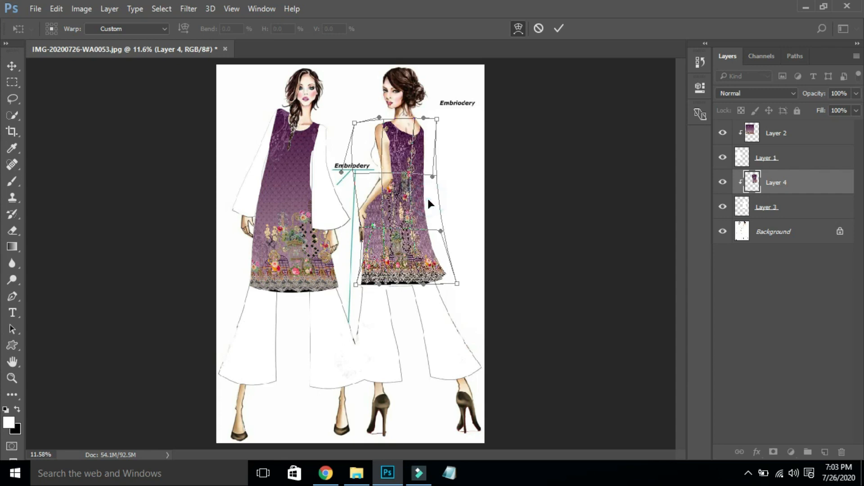
pyautogui.moveTo(314, 96); pyautogui.dragTo(485, 293)
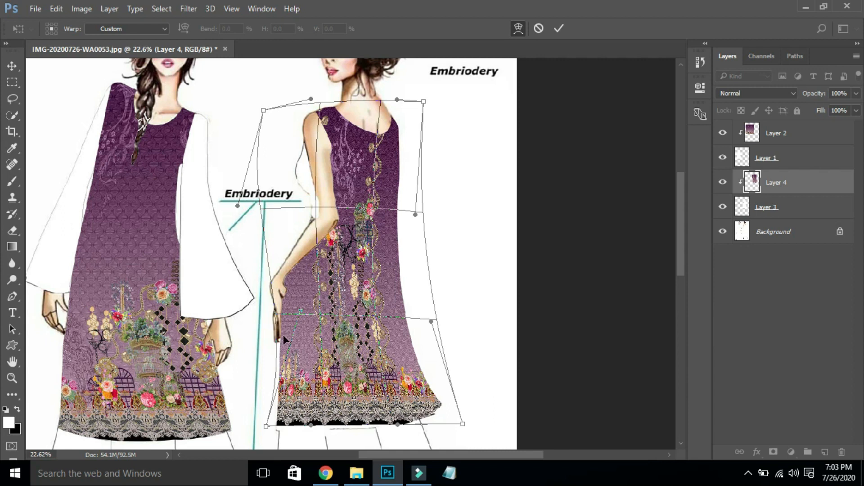
pyautogui.moveTo(280, 137); pyautogui.dragTo(283, 124)
pyautogui.moveTo(359, 169); pyautogui.dragTo(377, 169)
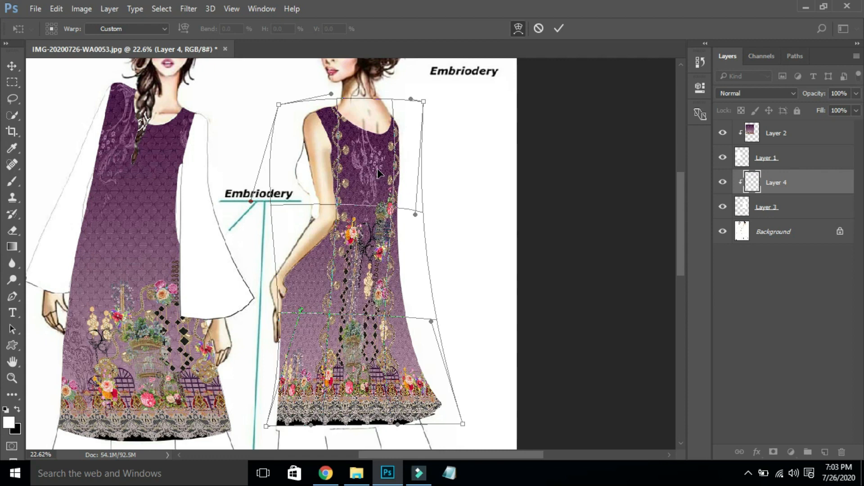
pyautogui.moveTo(292, 279); pyautogui.dragTo(298, 276)
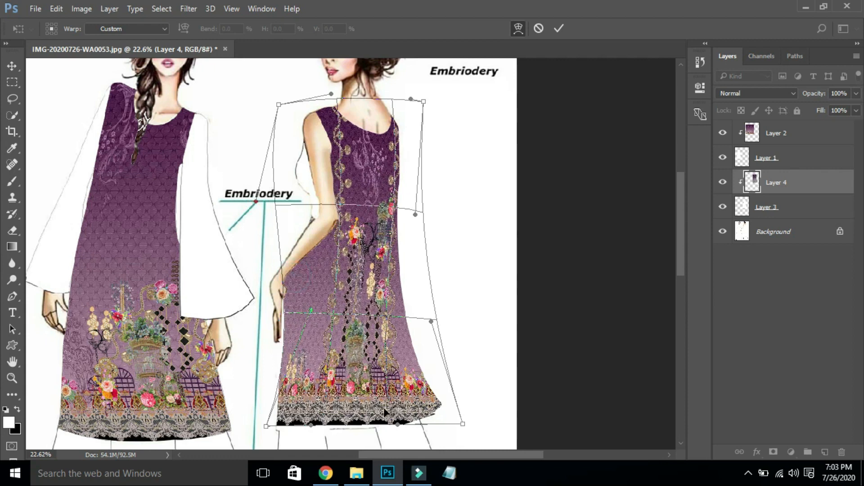
pyautogui.moveTo(349, 423); pyautogui.dragTo(379, 425)
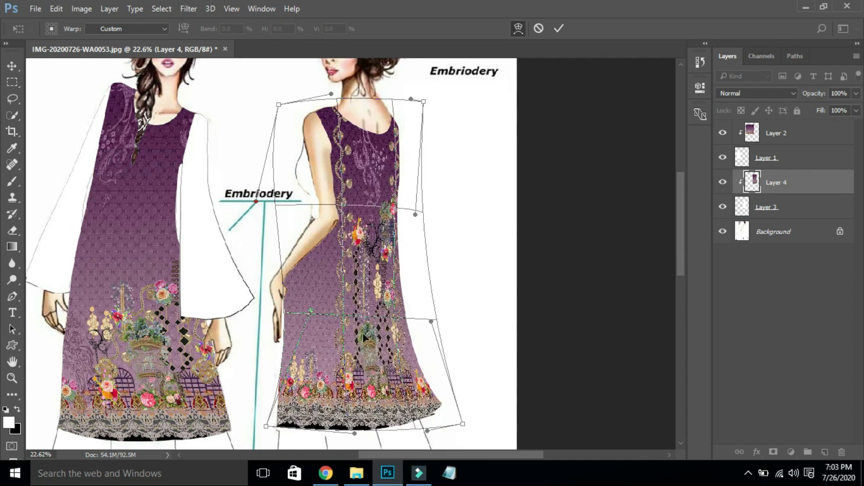
pyautogui.moveTo(363, 272); pyautogui.dragTo(358, 272)
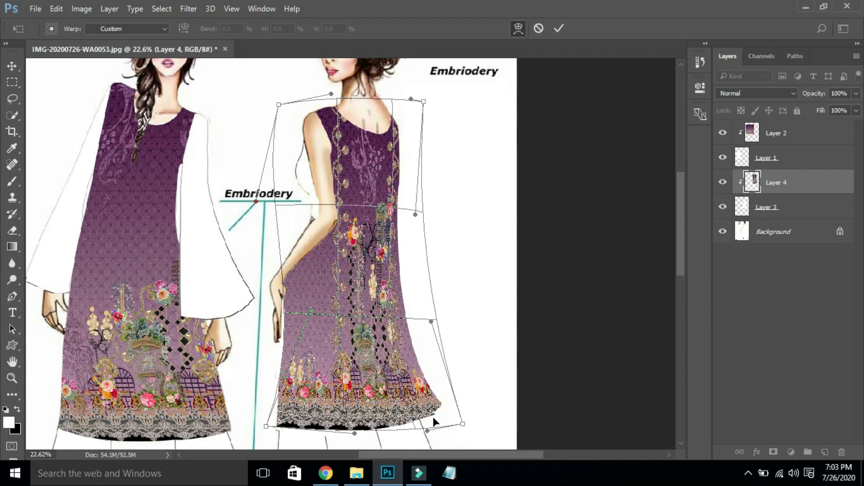
pyautogui.doubleClick(339, 343)
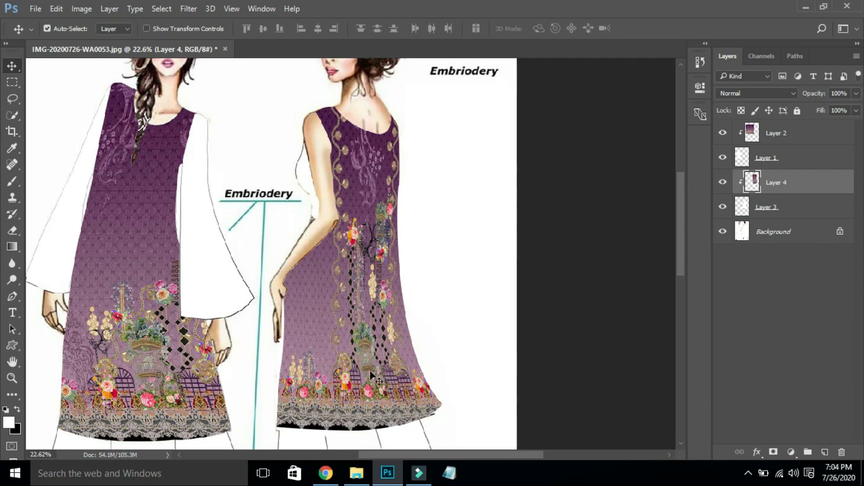
# - Warp Layer 4 again, pulling the lower-right hem corner inward and lowering the bottom-left
pyautogui.hotkey('ctrl', 't')
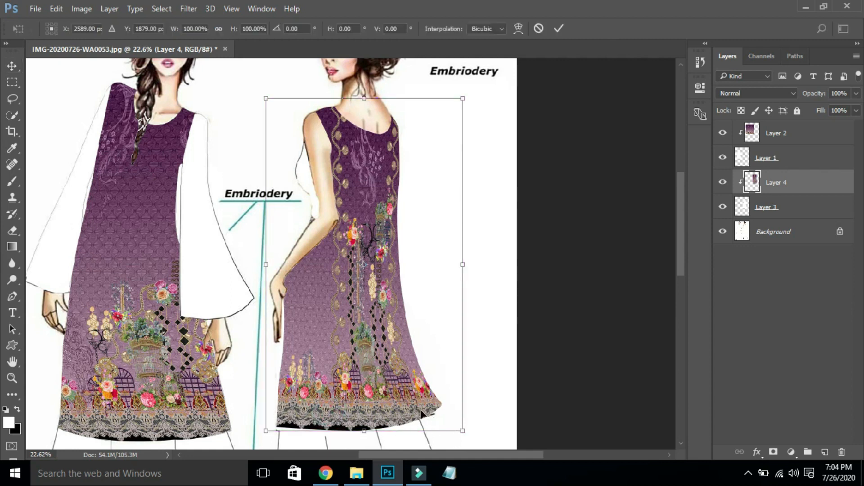
pyautogui.rightClick(353, 391)
pyautogui.click(406, 277)
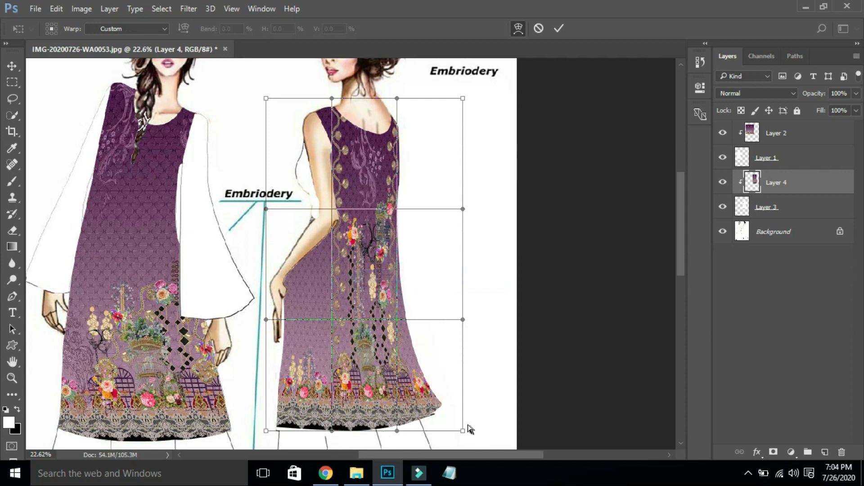
pyautogui.moveTo(459, 426); pyautogui.dragTo(444, 410)
pyautogui.moveTo(280, 426); pyautogui.dragTo(281, 426)
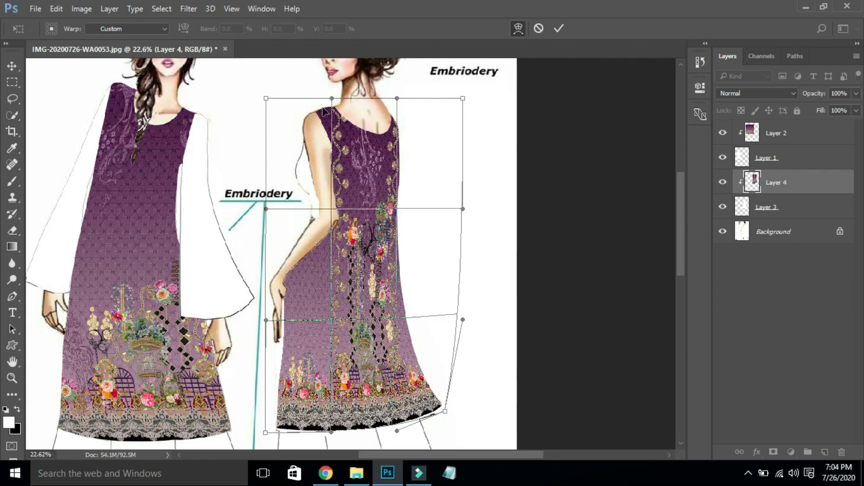
pyautogui.press('Return')
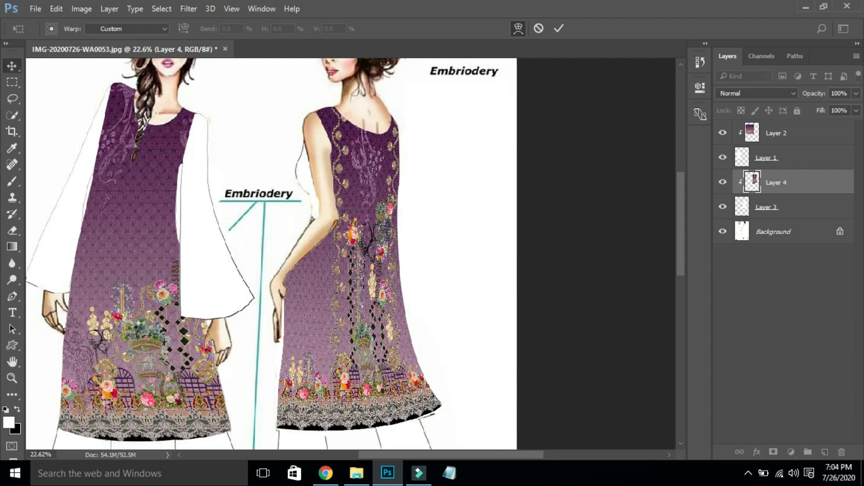
# - Start a warp on the left figure's fabric (Layer 2), pulling its lower-right edge and lengthening the lace hem
pyautogui.click(119, 388)
pyautogui.hotkey('ctrl', 't')
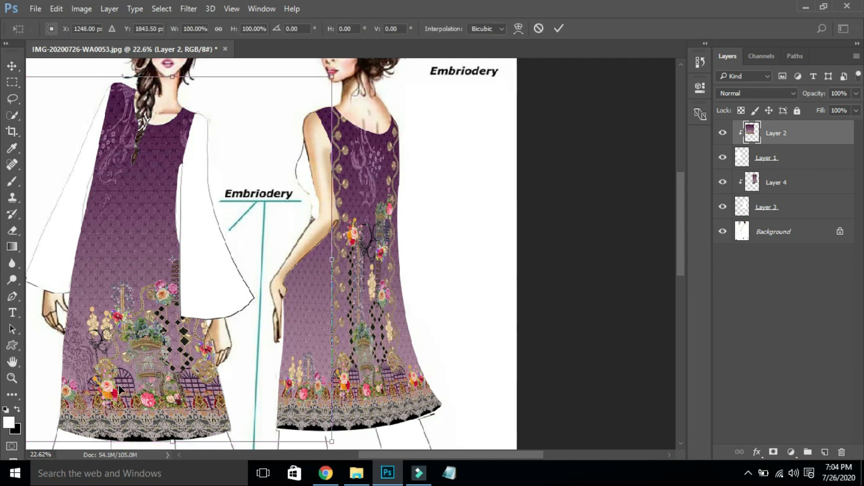
pyautogui.rightClick(120, 385)
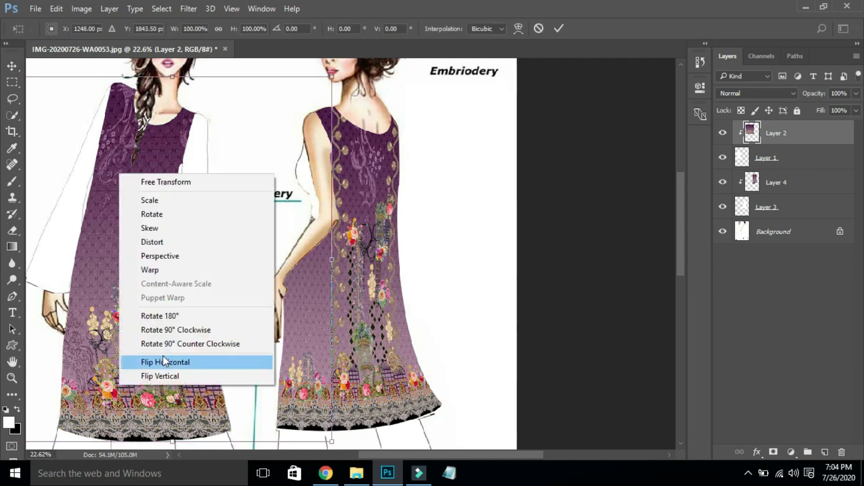
pyautogui.click(201, 267)
pyautogui.moveTo(279, 436); pyautogui.dragTo(315, 410)
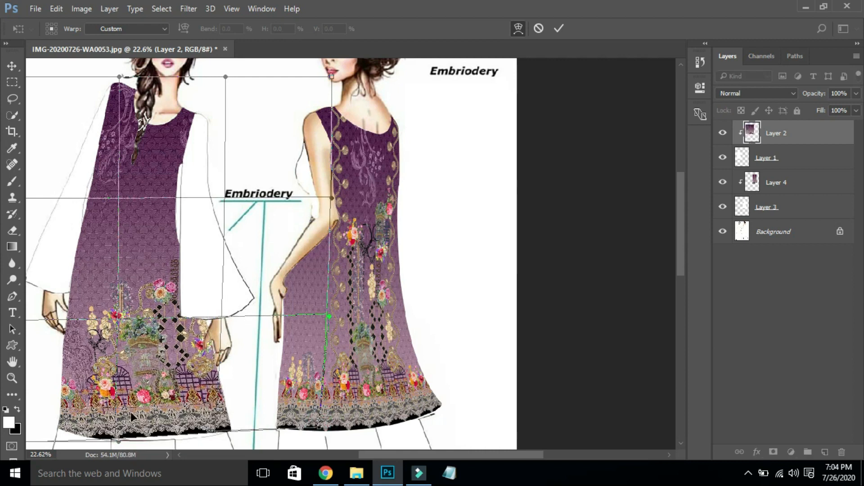
pyautogui.moveTo(142, 425); pyautogui.dragTo(144, 432)
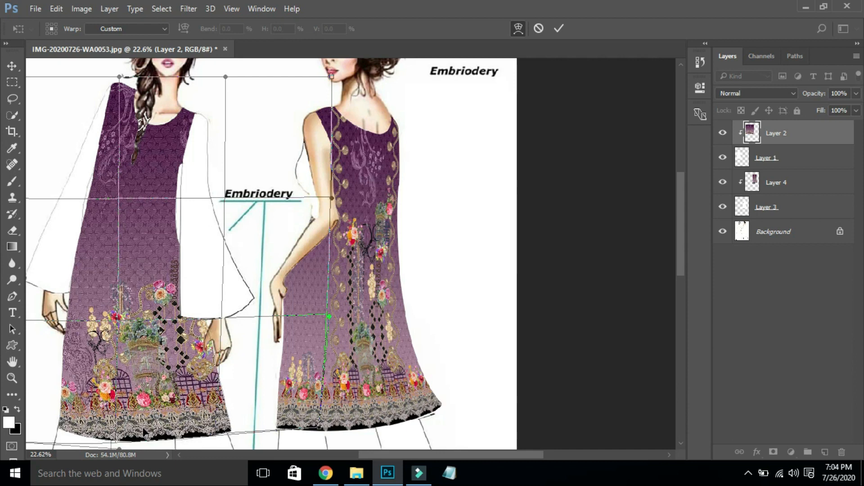
# - Tuck the left fabric's lower corners inside the outline and drop the lace hem lower
pyautogui.moveTo(26, 429); pyautogui.dragTo(40, 409)
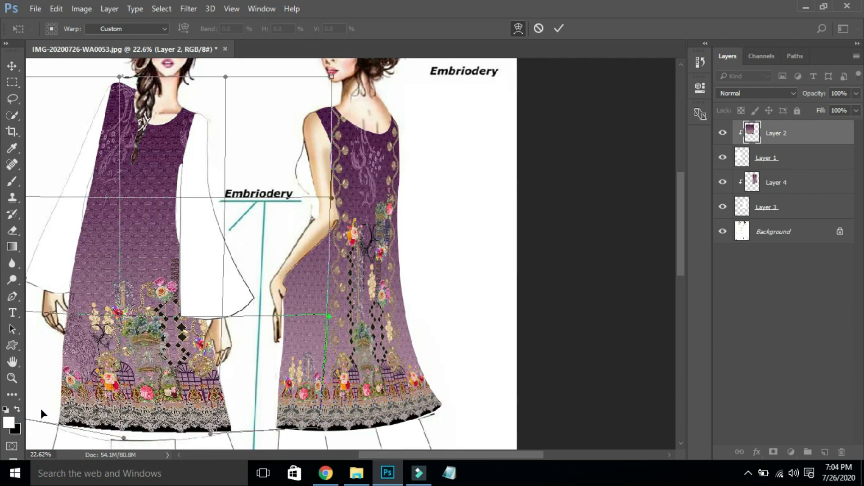
pyautogui.moveTo(387, 455); pyautogui.dragTo(333, 453)
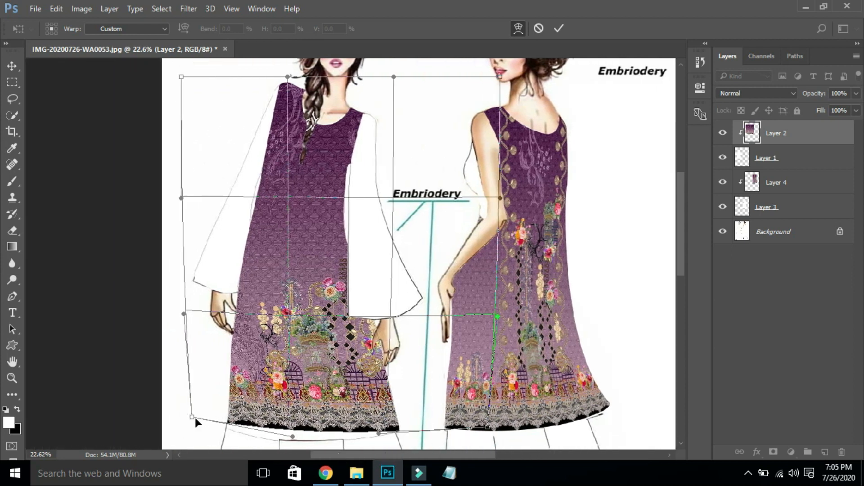
pyautogui.moveTo(193, 416); pyautogui.dragTo(213, 413)
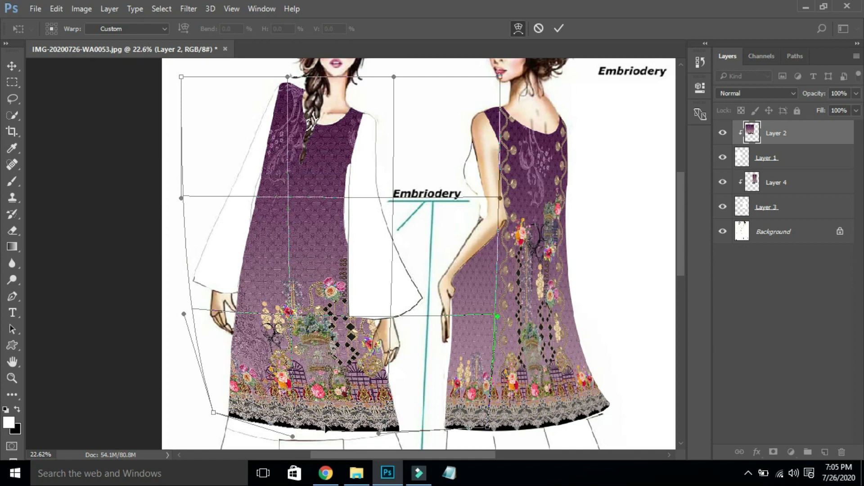
pyautogui.moveTo(310, 426); pyautogui.dragTo(307, 435)
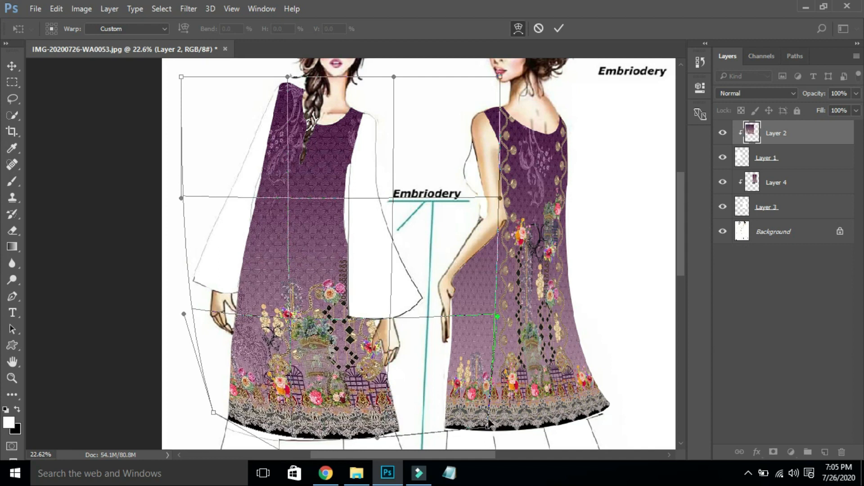
pyautogui.moveTo(484, 424); pyautogui.dragTo(467, 412)
pyautogui.moveTo(327, 429); pyautogui.dragTo(327, 433)
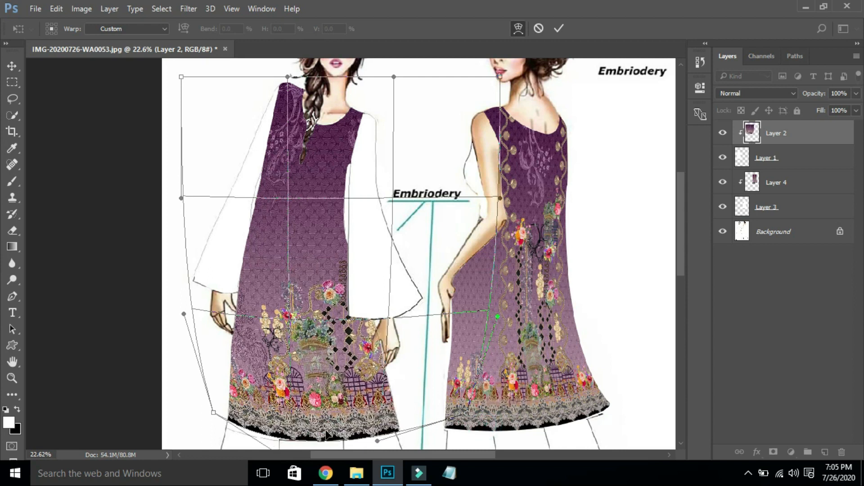
# - Reshape the fabric's upper-left toward the shoulder, apply the warp, and switch to File Explorer
pyautogui.moveTo(211, 105); pyautogui.dragTo(234, 101)
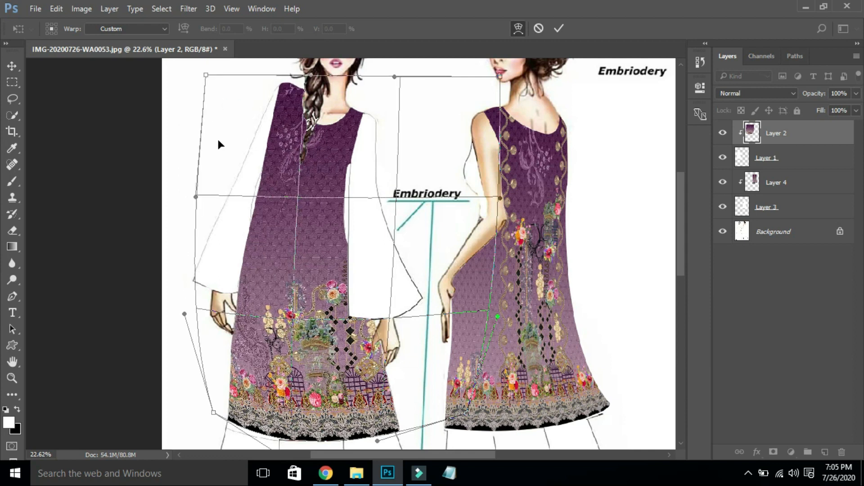
pyautogui.moveTo(209, 216); pyautogui.dragTo(243, 213)
pyautogui.moveTo(354, 136); pyautogui.dragTo(321, 155)
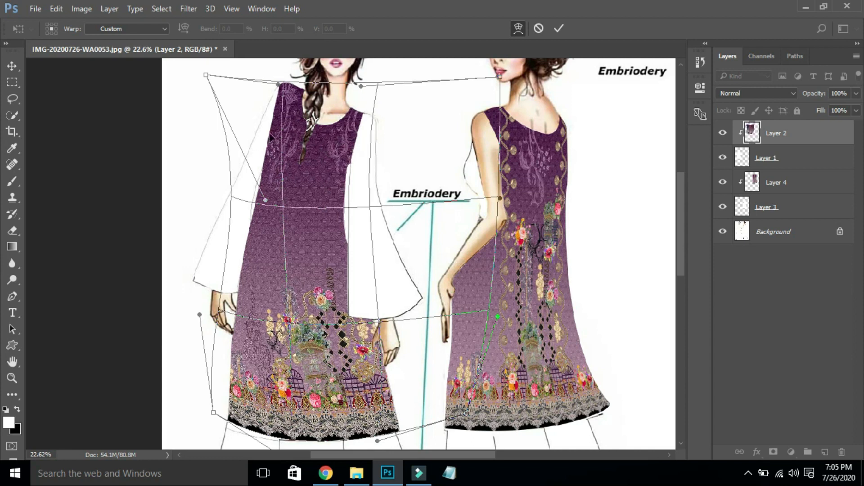
pyautogui.press('Return')
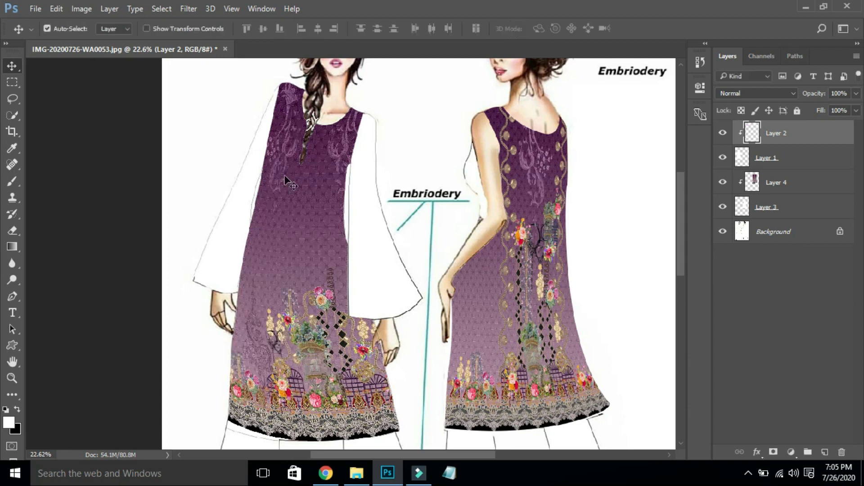
pyautogui.hotkey('ctrl', '0')
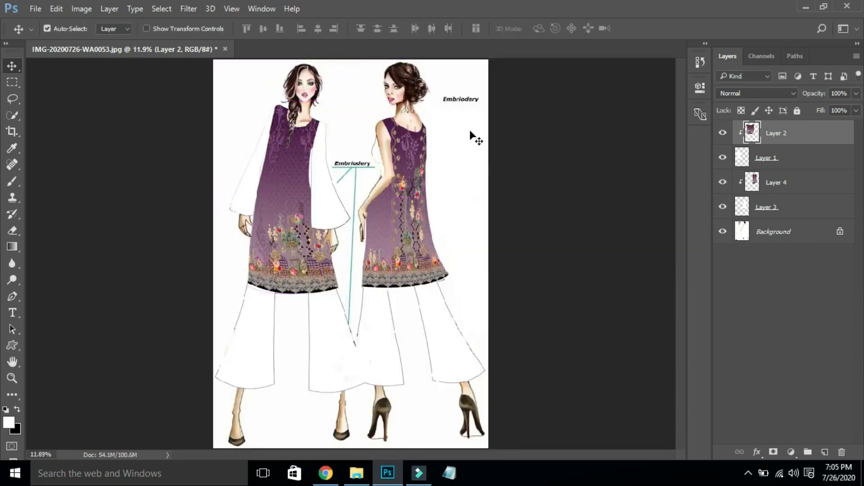
pyautogui.click(363, 475)
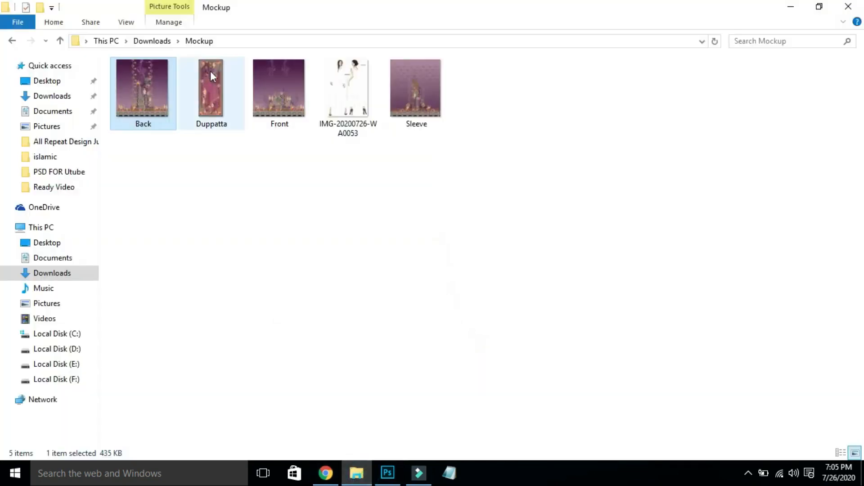
# - Drag the Sleeve.jpg fabric image out of the Mockup folder and over to Photoshop
pyautogui.click(211, 92)
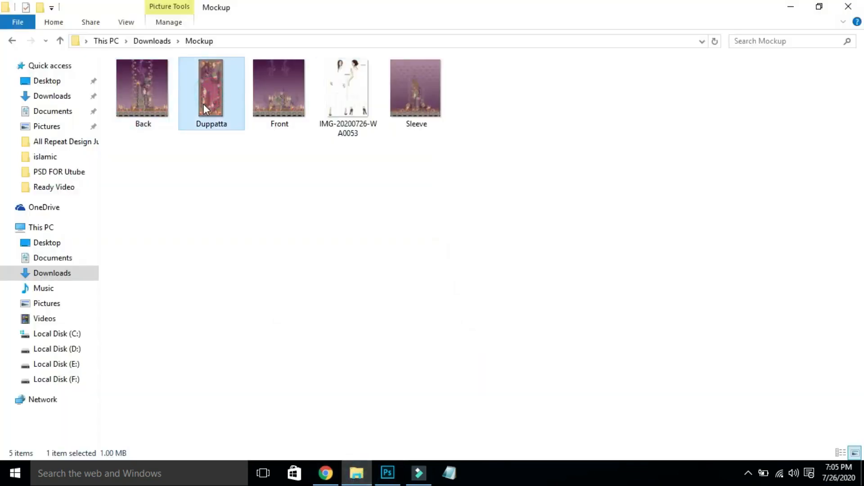
pyautogui.moveTo(412, 104); pyautogui.dragTo(612, 189)
pyautogui.hotkey('alt', 'Tab')
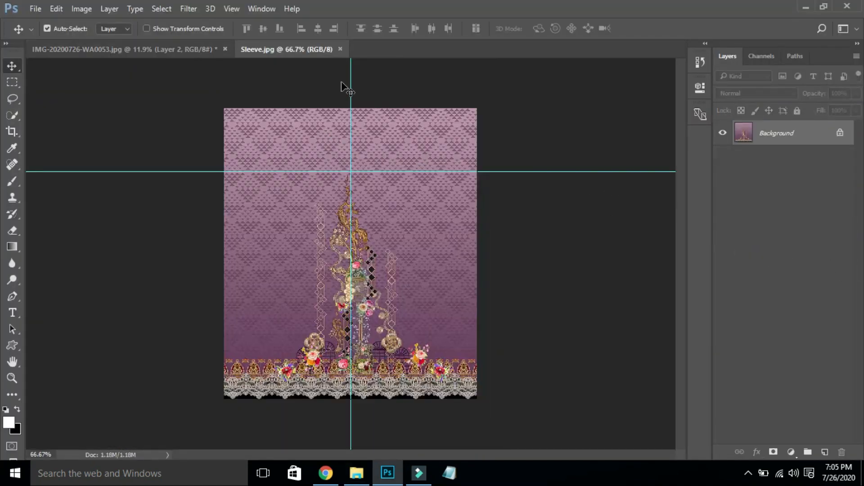
# - On the Background layer, start a pen outline of the left sleeve from its bottom corner to the shoulder
pyautogui.click(153, 49)
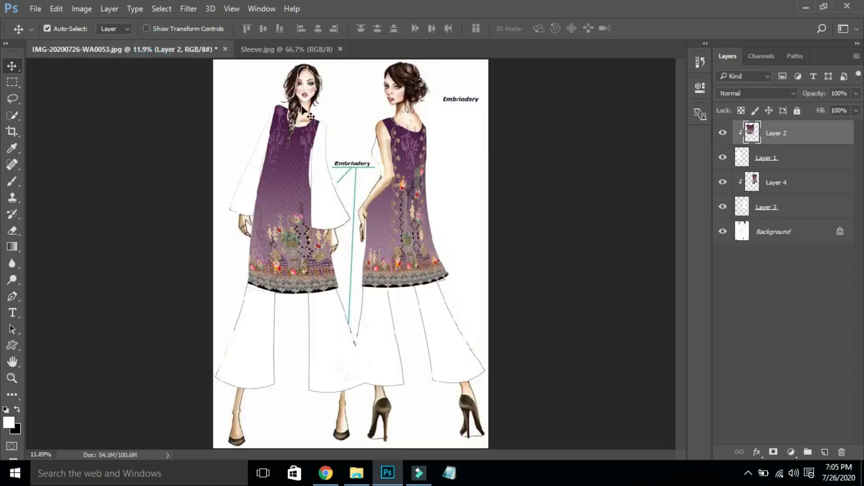
pyautogui.hotkey('ctrl', 'space')
pyautogui.moveTo(200, 93); pyautogui.dragTo(382, 253)
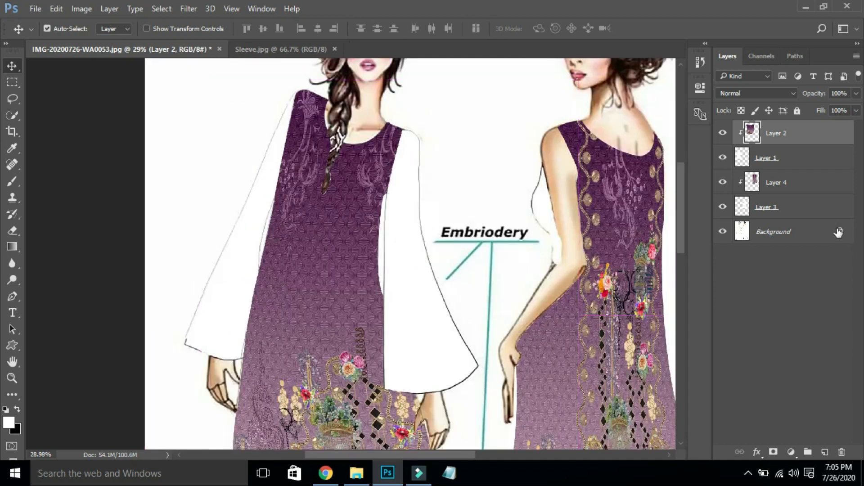
pyautogui.click(836, 232)
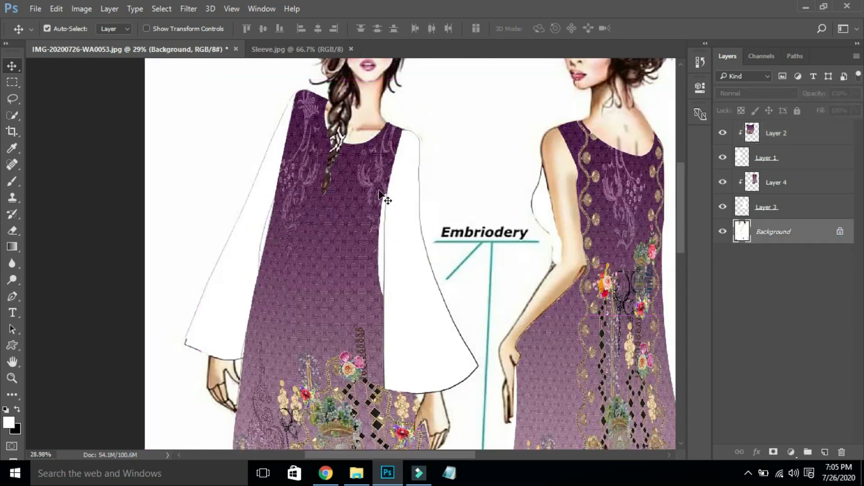
pyautogui.press('p')
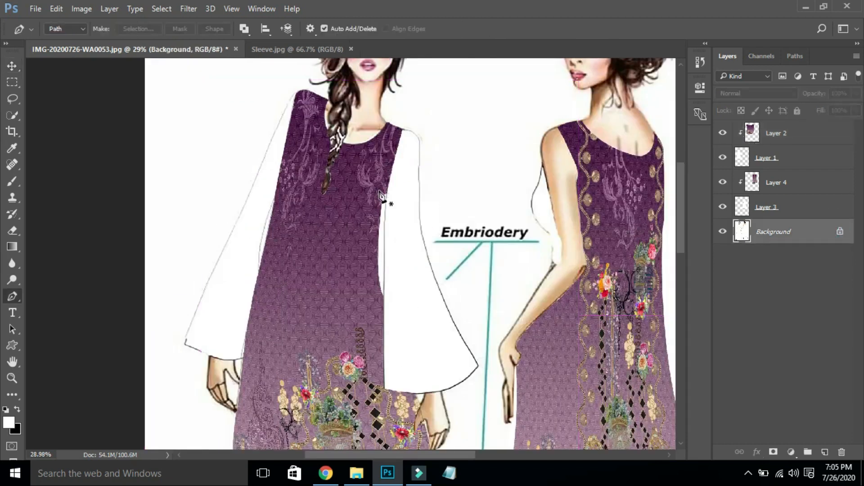
pyautogui.click(185, 344)
pyautogui.moveTo(229, 238); pyautogui.dragTo(265, 167)
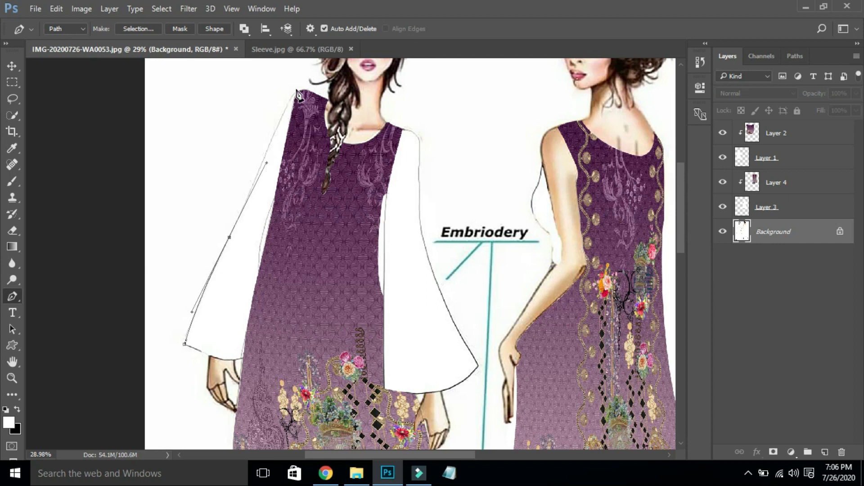
pyautogui.moveTo(296, 93); pyautogui.dragTo(311, 82)
pyautogui.press('alt')
pyautogui.moveTo(298, 94); pyautogui.dragTo(282, 208)
# - Continue the sleeve outline down to the hem corner and close the path
pyautogui.hotkey('ctrl', 'z')
pyautogui.click(278, 197)
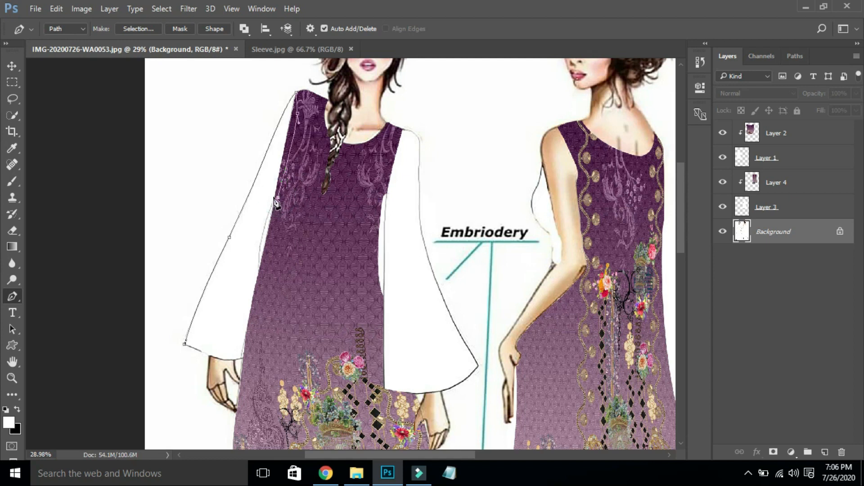
pyautogui.click(278, 198)
pyautogui.moveTo(260, 309); pyautogui.dragTo(259, 321)
pyautogui.click(259, 270)
pyautogui.click(253, 339)
pyautogui.click(244, 339)
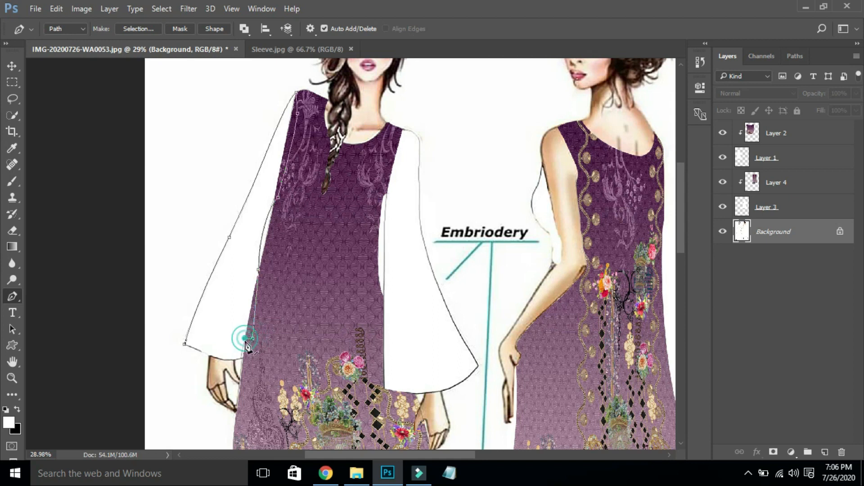
pyautogui.moveTo(166, 322); pyautogui.dragTo(279, 367)
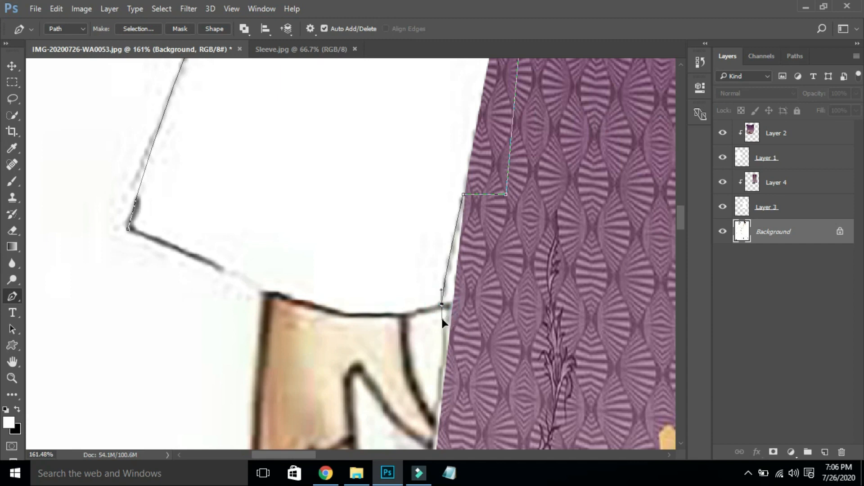
pyautogui.moveTo(442, 304); pyautogui.dragTo(442, 319)
pyautogui.keyDown('alt'); pyautogui.click(442, 305); pyautogui.keyUp('alt')
pyautogui.click(128, 228)
# - Turn the sleeve path into a selection and copy it onto Layer 5
pyautogui.hscroll(-6, 143, 174)
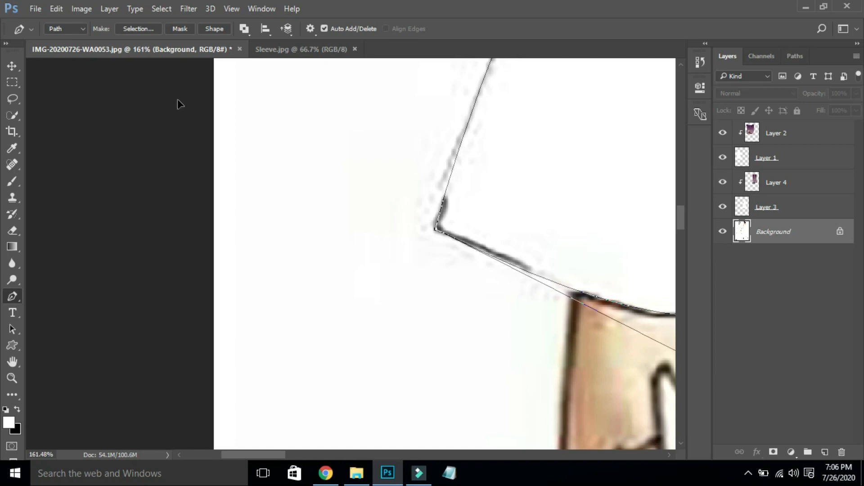
pyautogui.hotkey('ctrl', '0')
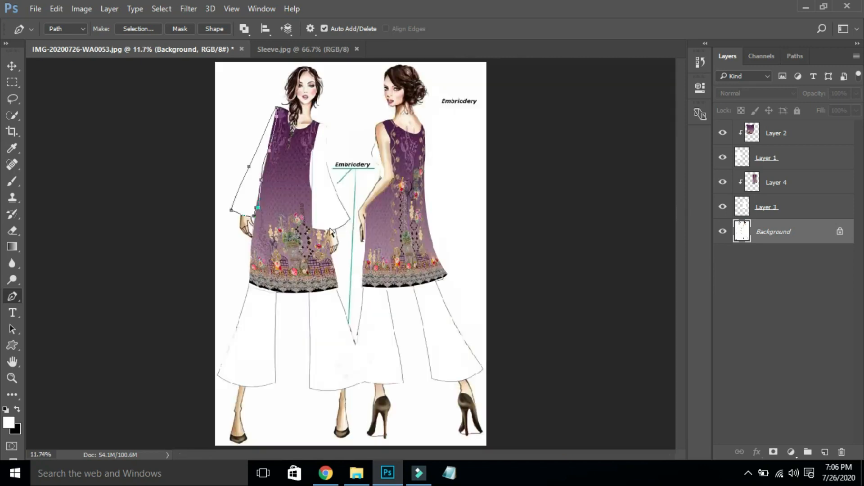
pyautogui.moveTo(264, 208); pyautogui.dragTo(317, 243)
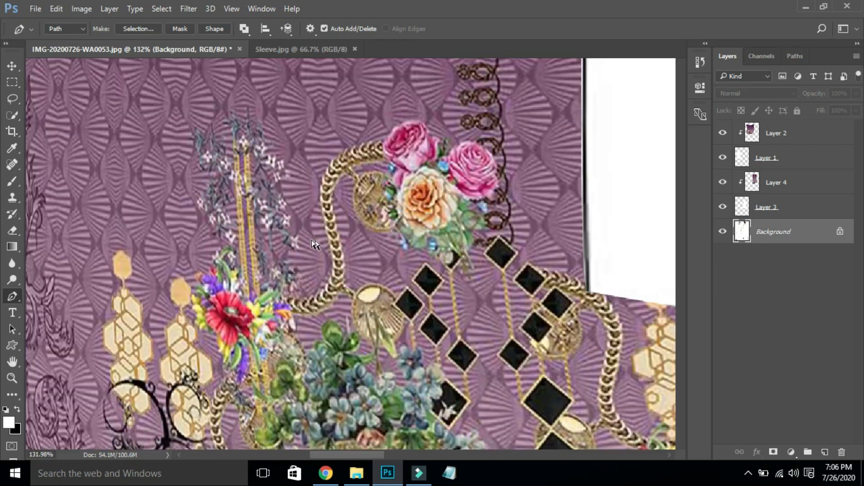
pyautogui.hotkey('ctrl', '0')
pyautogui.moveTo(195, 172); pyautogui.dragTo(290, 241)
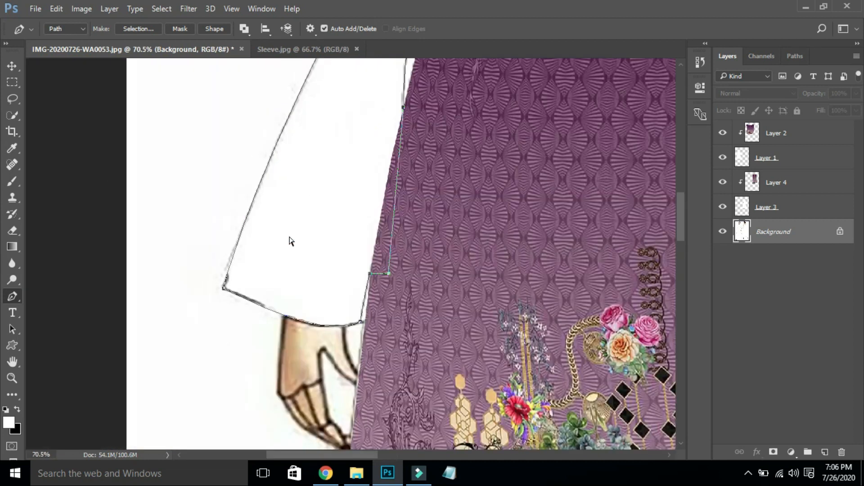
pyautogui.hotkey('ctrl', 'Return')
pyautogui.hotkey('ctrl', '0')
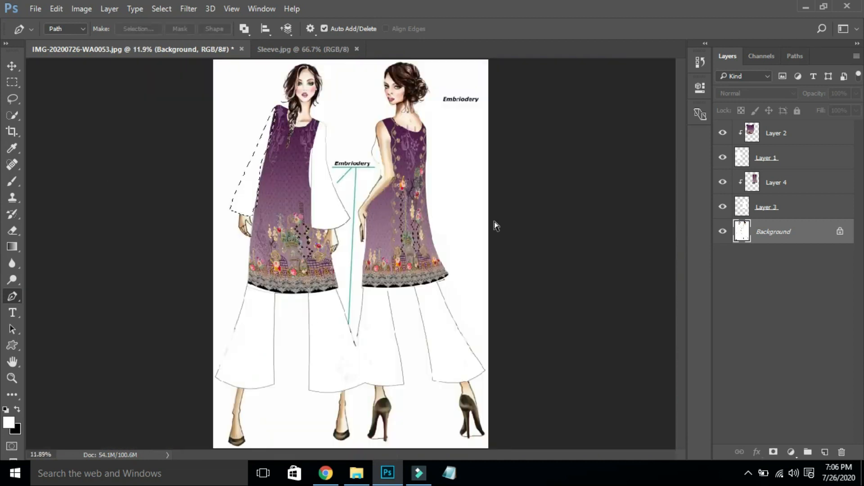
pyautogui.hotkey('ctrl', 'j')
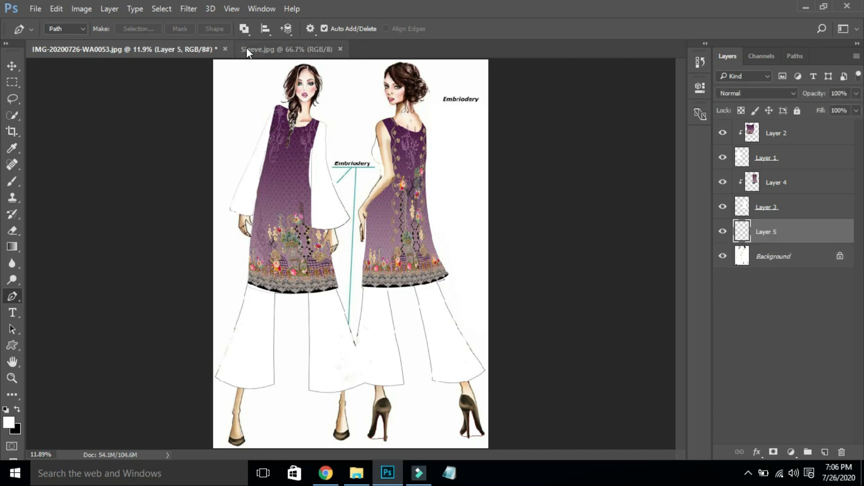
pyautogui.click(248, 47)
# - Copy the Sleeve.jpg print into the sketch as Layer 6 and close Sleeve.jpg
pyautogui.hotkey('ctrl', 'a')
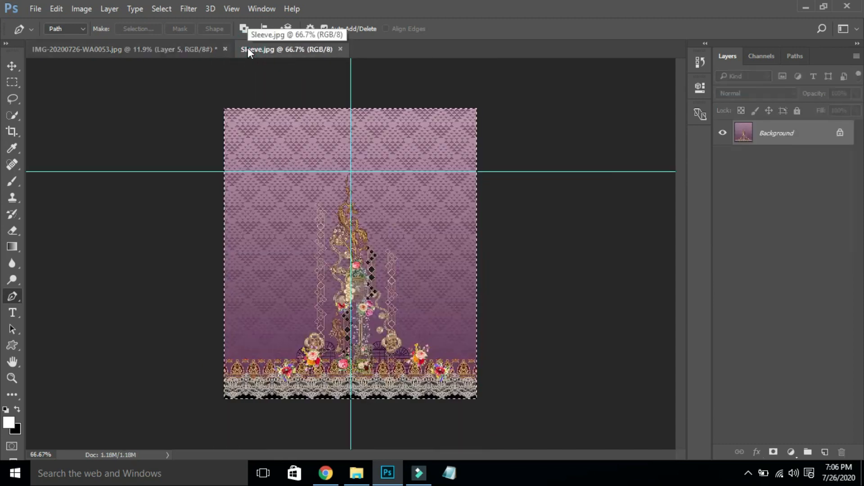
pyautogui.hotkey('ctrl', 'w')
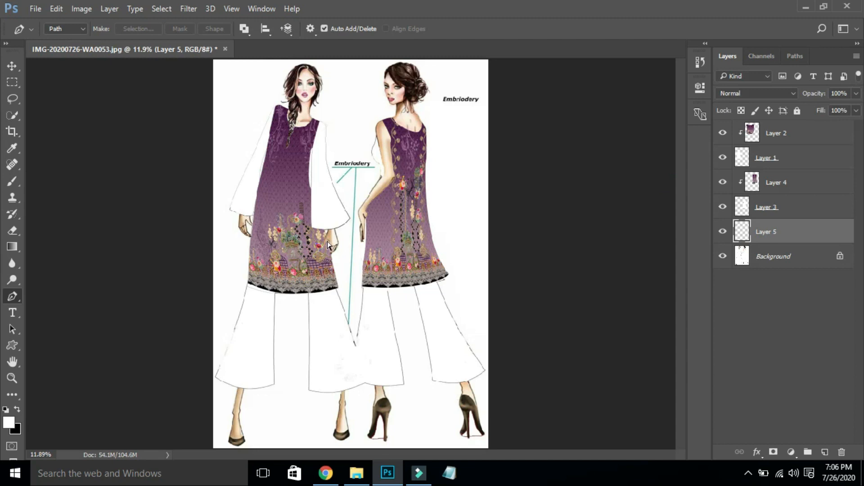
pyautogui.hotkey('ctrl', 'v')
pyautogui.press('v')
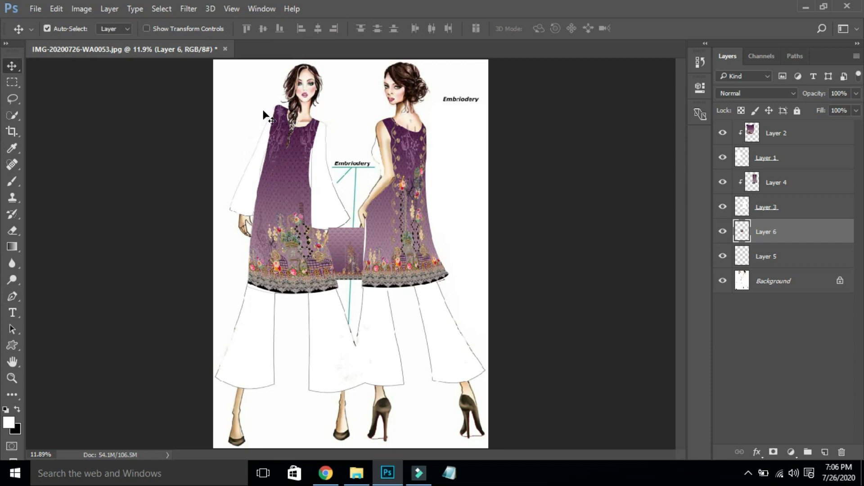
pyautogui.moveTo(346, 266); pyautogui.dragTo(254, 158)
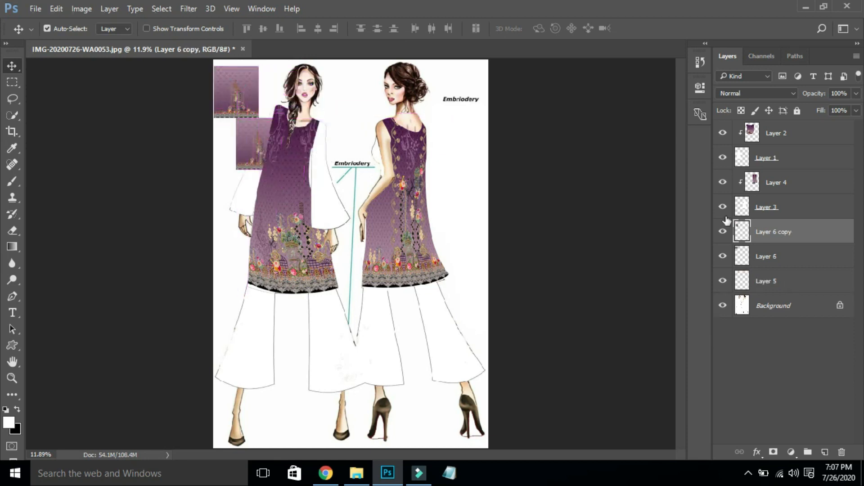
# - Hide the fabric copy and enlarge Layer 6 to about 245% over the left sleeve
pyautogui.click(723, 232)
pyautogui.click(806, 263)
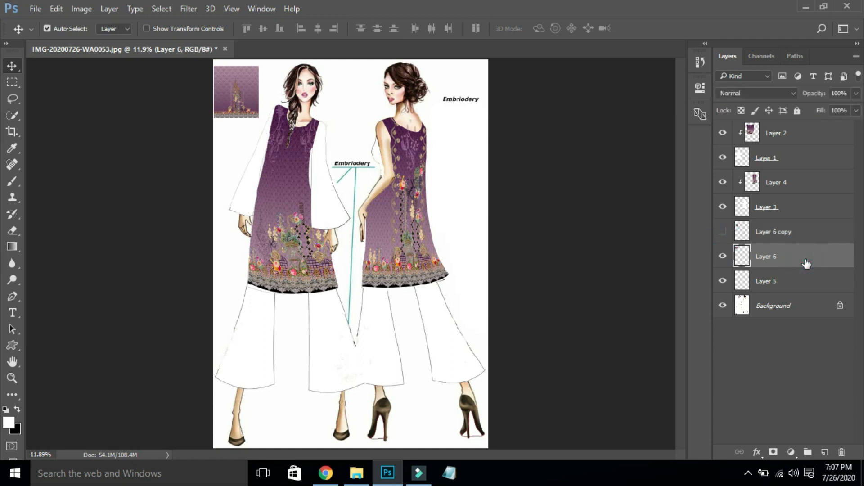
pyautogui.moveTo(222, 99); pyautogui.dragTo(246, 132)
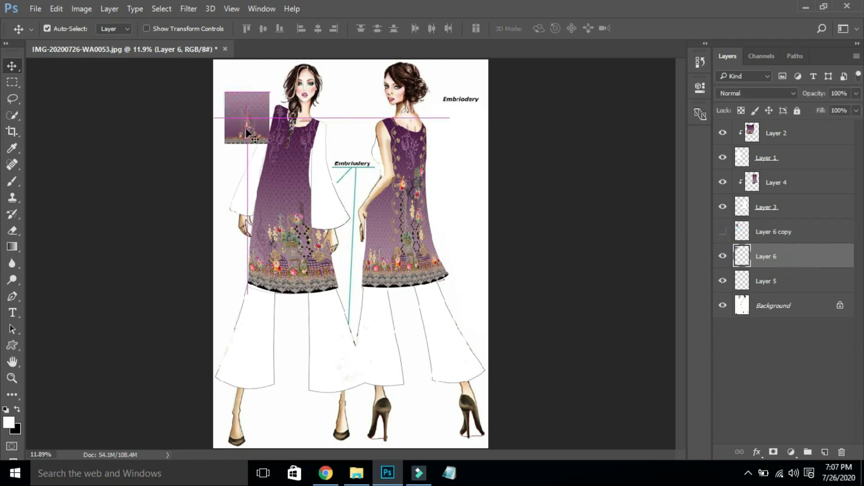
pyautogui.hotkey('ctrl', 't')
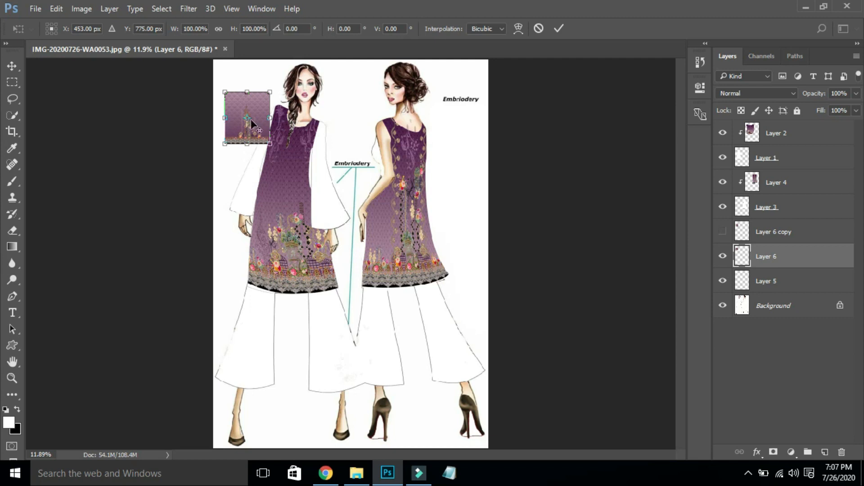
pyautogui.moveTo(269, 143); pyautogui.dragTo(336, 219)
pyautogui.doubleClick(301, 201)
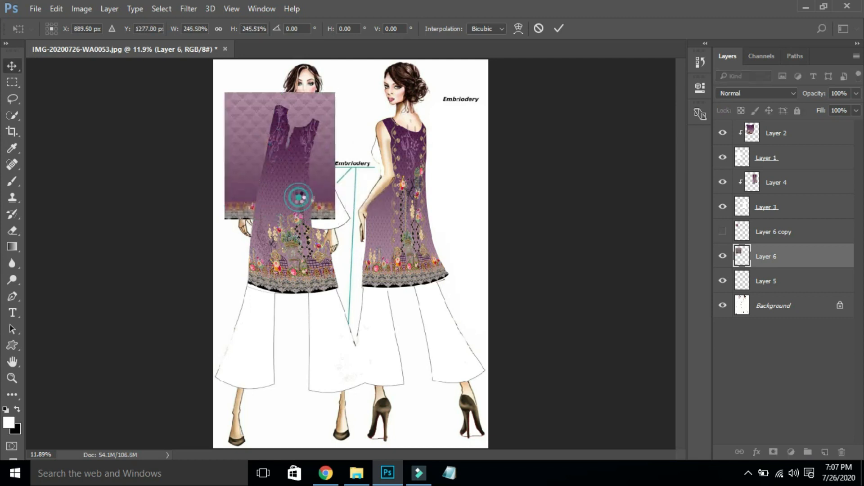
# - Clip the Layer 6 fabric to the sleeve layer, then rotate and shift it to match the sleeve's angle
pyautogui.rightClick(832, 263)
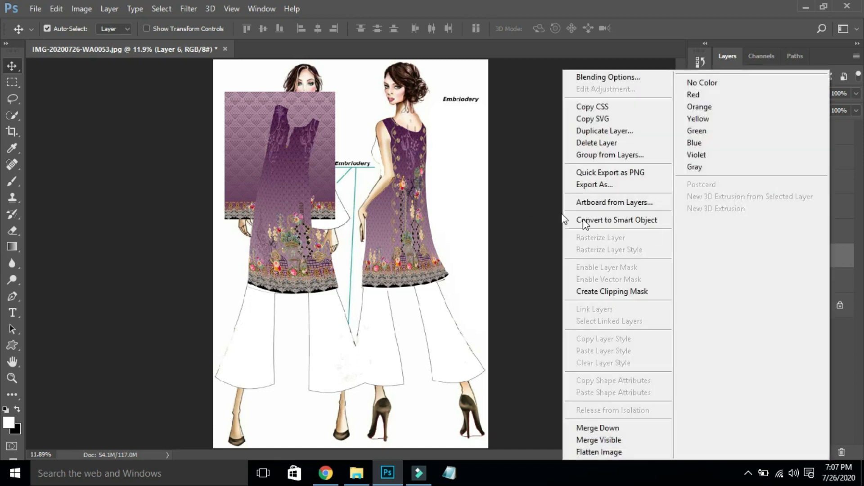
pyautogui.click(602, 293)
pyautogui.hotkey('ctrl', 't')
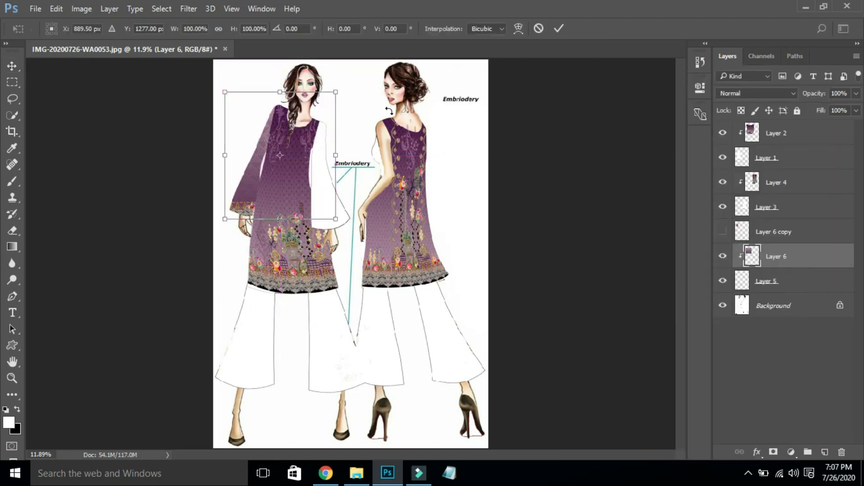
pyautogui.moveTo(387, 113); pyautogui.dragTo(367, 152)
pyautogui.moveTo(312, 147); pyautogui.dragTo(294, 148)
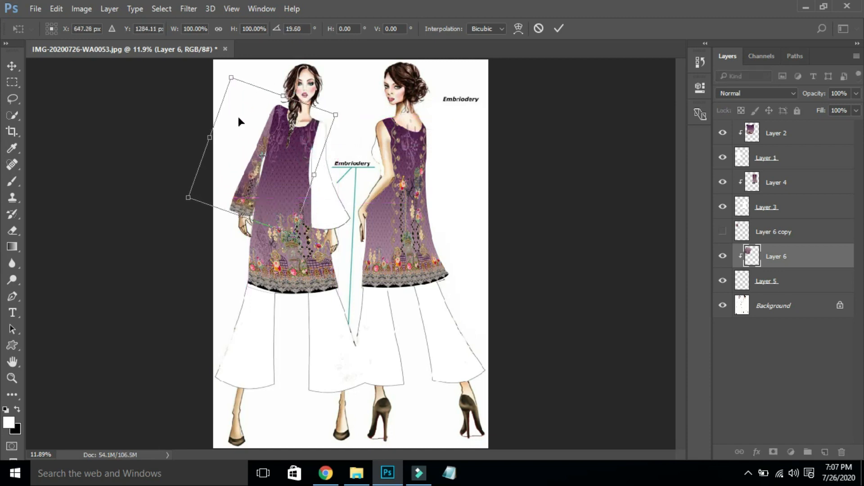
pyautogui.moveTo(150, 69); pyautogui.dragTo(371, 267)
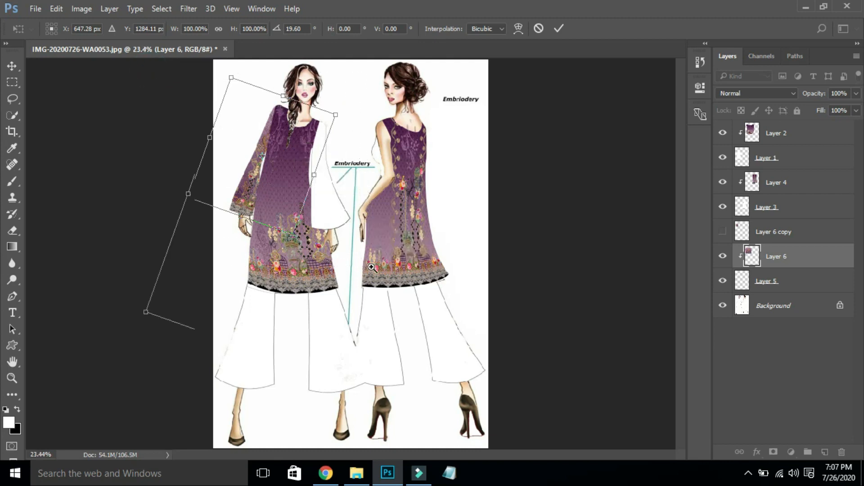
# - Warp the fabric's sides, cuff edge and upper area to fit the sleeve, then apply it
pyautogui.rightClick(357, 258)
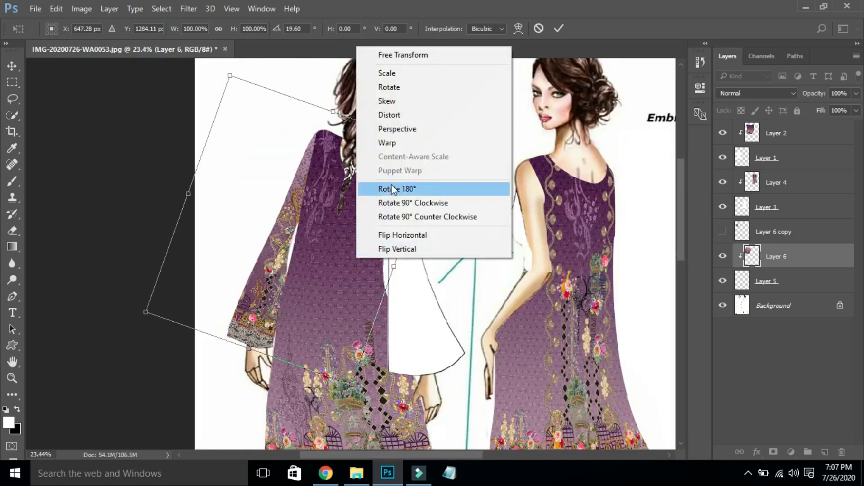
pyautogui.click(399, 144)
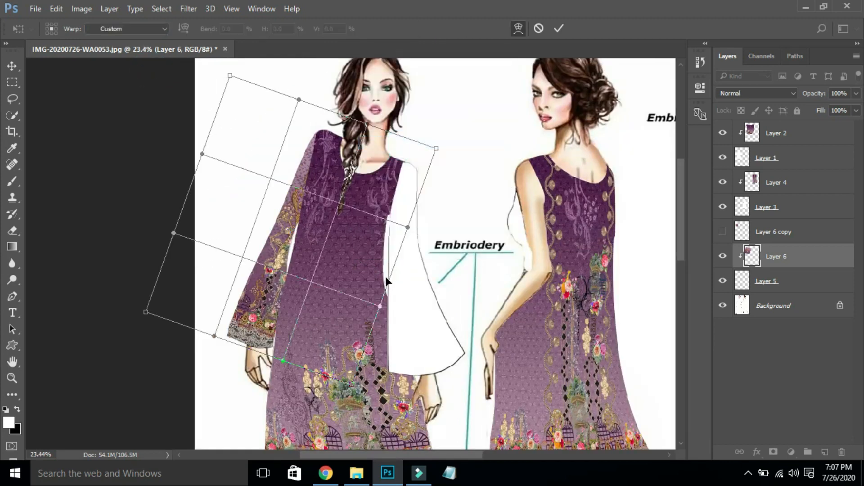
pyautogui.moveTo(385, 276); pyautogui.dragTo(344, 260)
pyautogui.moveTo(206, 197)
pyautogui.mouseDown()
pyautogui.moveTo(246, 212)
pyautogui.moveTo(212, 199)
pyautogui.mouseUp()
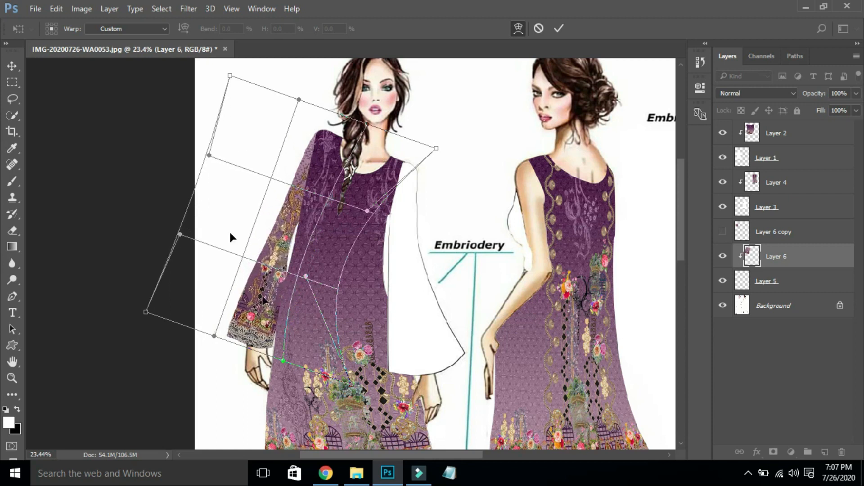
pyautogui.moveTo(264, 329); pyautogui.dragTo(261, 323)
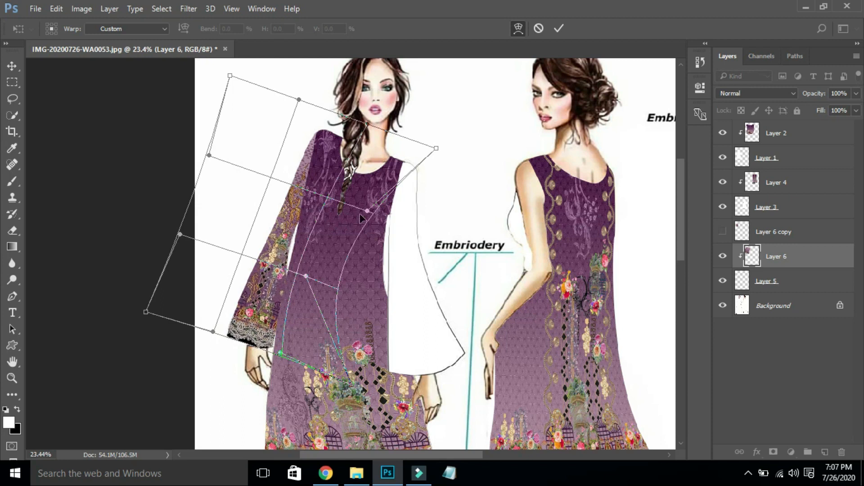
pyautogui.moveTo(378, 184); pyautogui.dragTo(378, 176)
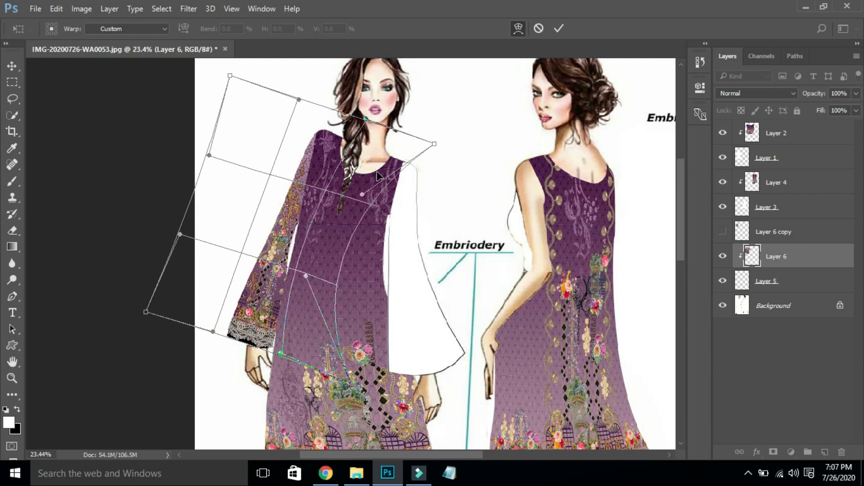
pyautogui.press('Return')
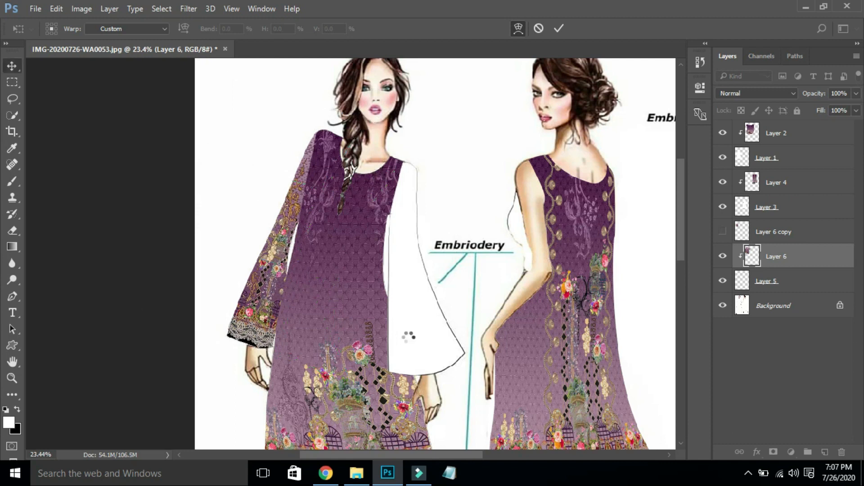
pyautogui.hotkey('ctrl', '0')
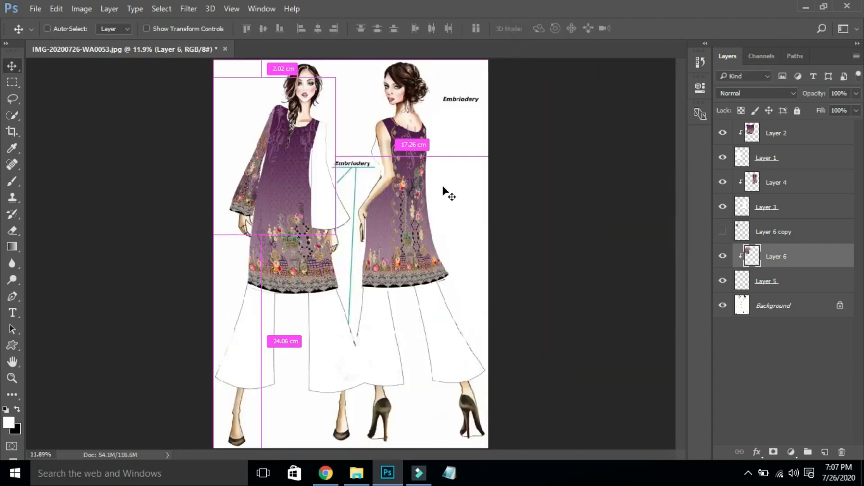
# - On the Background layer, start a pen outline of the white sleeve from the armhole over the shoulder
pyautogui.moveTo(258, 89); pyautogui.dragTo(410, 250)
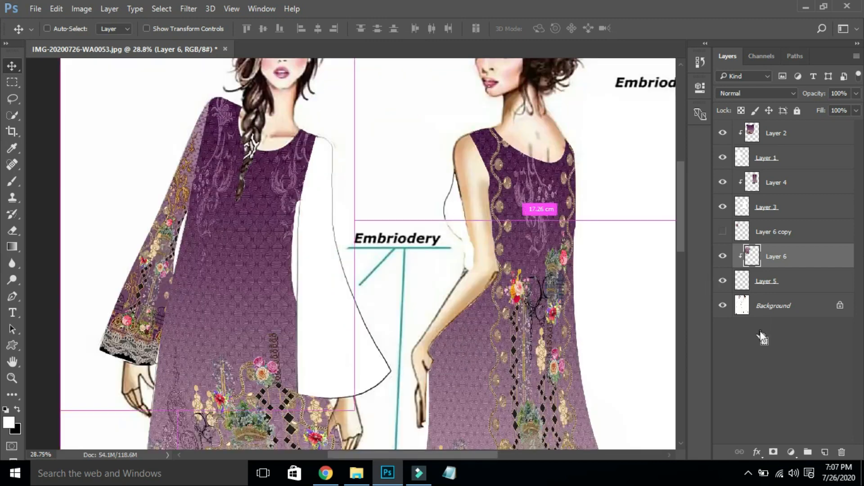
pyautogui.click(818, 311)
pyautogui.press('p')
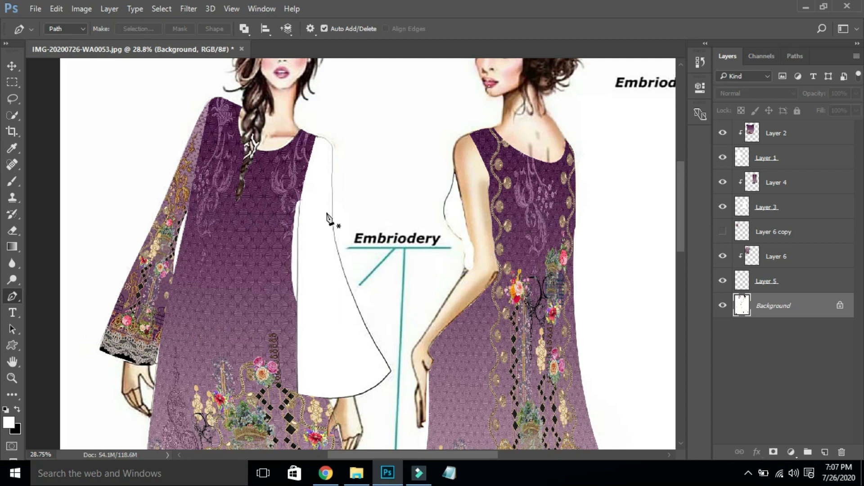
pyautogui.click(300, 200)
pyautogui.click(297, 194)
pyautogui.moveTo(296, 180); pyautogui.dragTo(300, 168)
pyautogui.moveTo(306, 151); pyautogui.dragTo(308, 146)
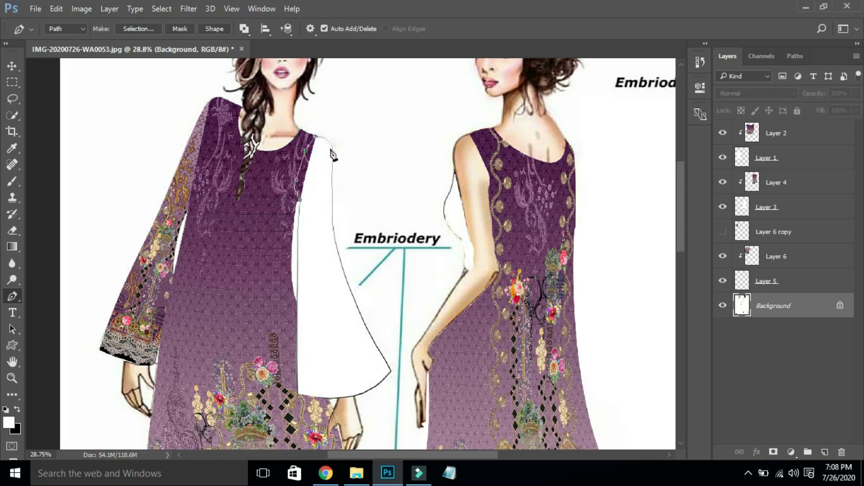
pyautogui.moveTo(333, 146); pyautogui.dragTo(332, 158)
pyautogui.click(332, 149)
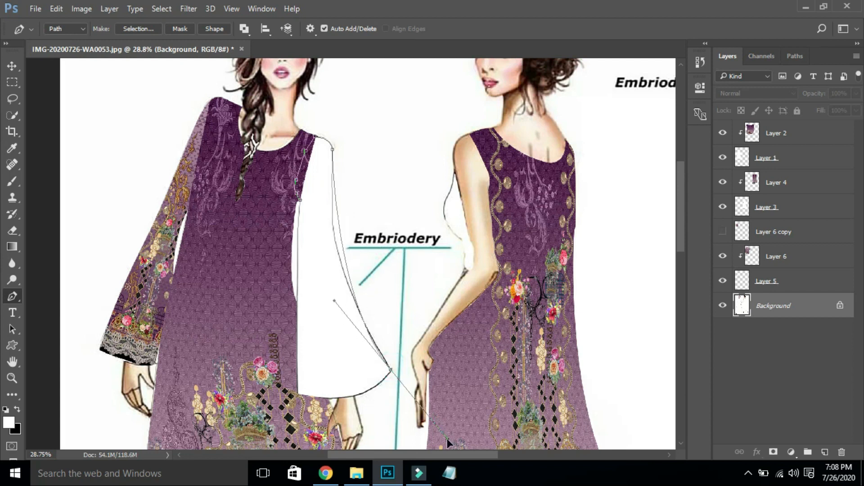
# - Finish the outline around the sleeve tip and hem, then make it a selection and copy it to Layer 7
pyautogui.scroll(-5, 447, 439)
pyautogui.hotkey('ctrl', '0')
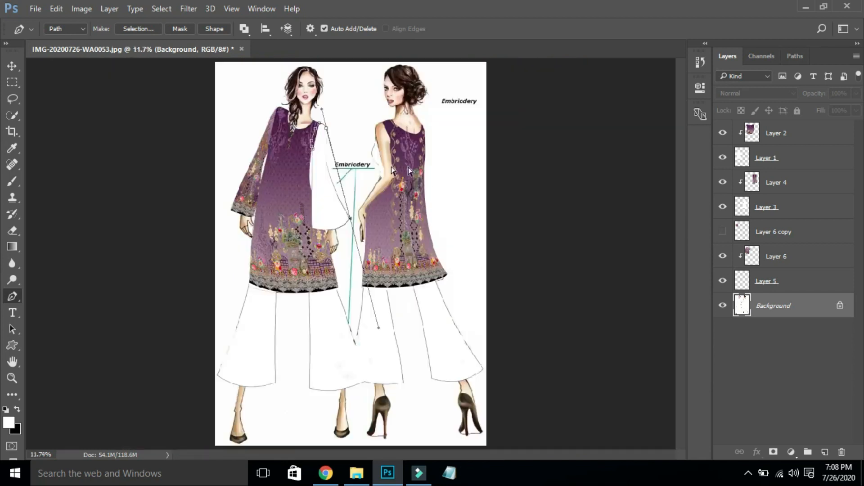
pyautogui.scroll(5, 395, 232)
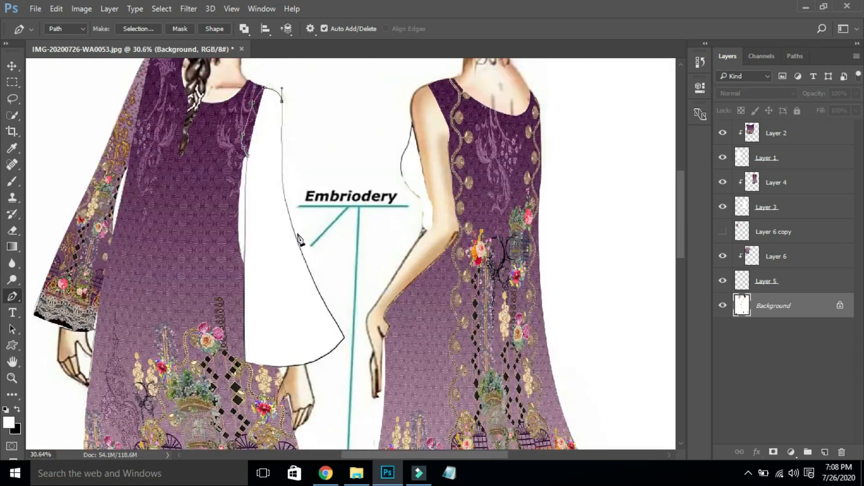
pyautogui.click(285, 199)
pyautogui.moveTo(345, 338); pyautogui.dragTo(387, 400)
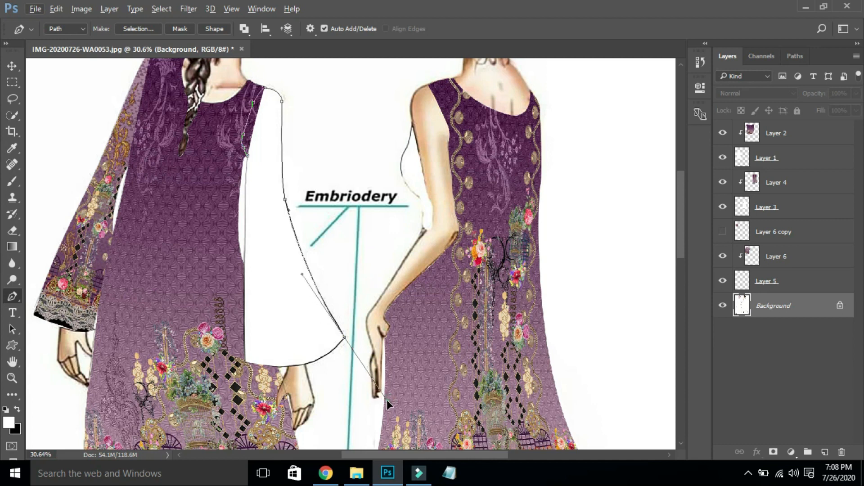
pyautogui.click(344, 339)
pyautogui.moveTo(246, 362); pyautogui.dragTo(175, 338)
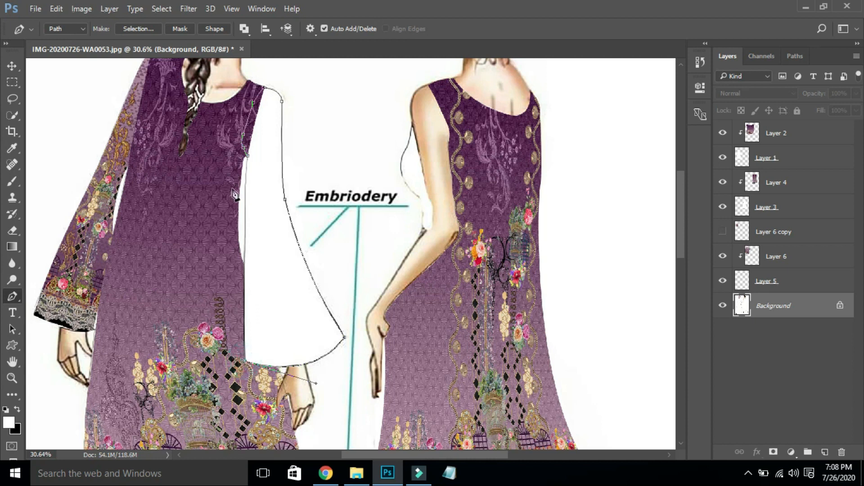
pyautogui.click(248, 158)
pyautogui.press('alt')
pyautogui.hotkey('ctrl', 'Return')
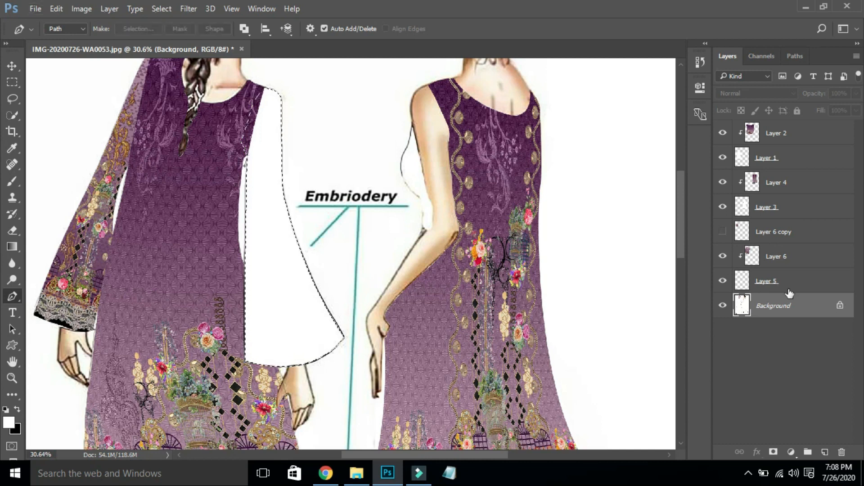
pyautogui.hotkey('ctrl', 'j')
# - Show the Layer 6 copy fabric, move it to the canvas centre and enlarge it to over double size
pyautogui.click(723, 231)
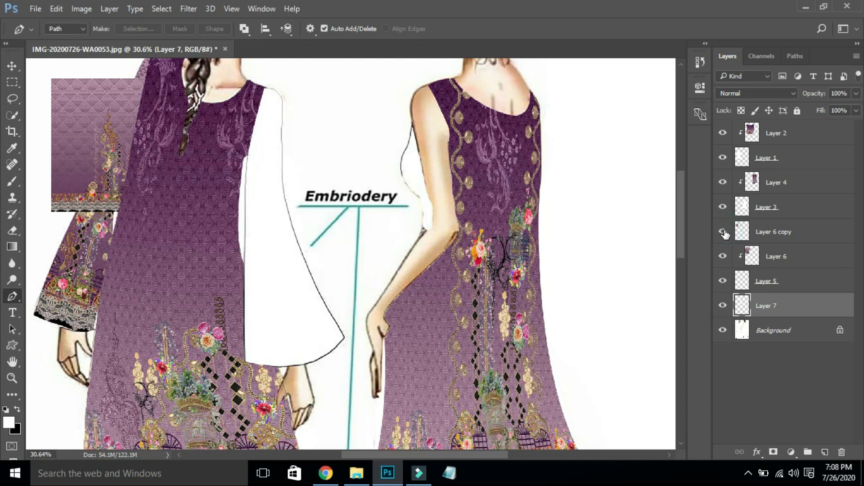
pyautogui.press('v')
pyautogui.moveTo(90, 155); pyautogui.dragTo(260, 163)
pyautogui.hotkey('ctrl', 't')
pyautogui.moveTo(307, 213); pyautogui.dragTo(421, 381)
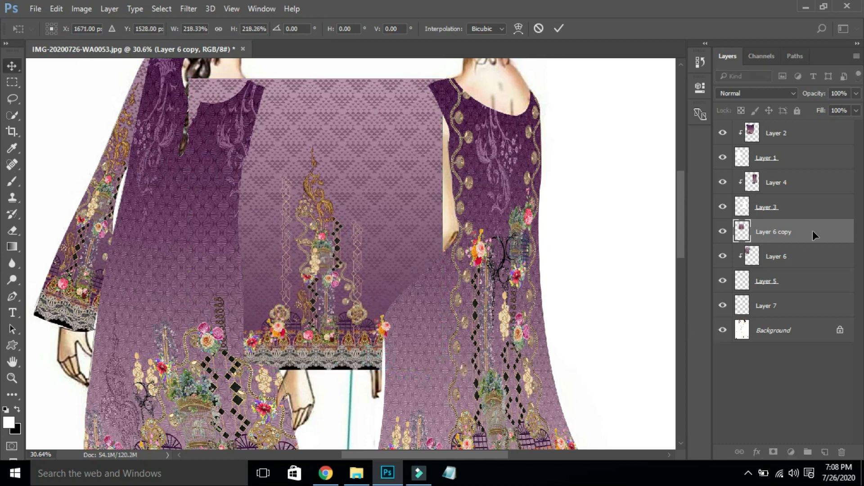
pyautogui.press('Return')
# - Move the fabric copy above Layer 7 and clip it, then tilt it about 10° and shift it over the sleeve
pyautogui.moveTo(828, 228); pyautogui.dragTo(800, 299)
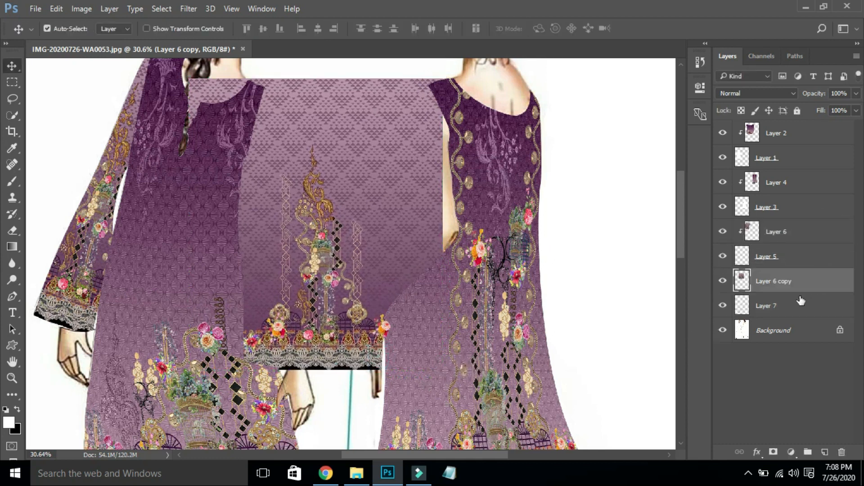
pyautogui.rightClick(822, 281)
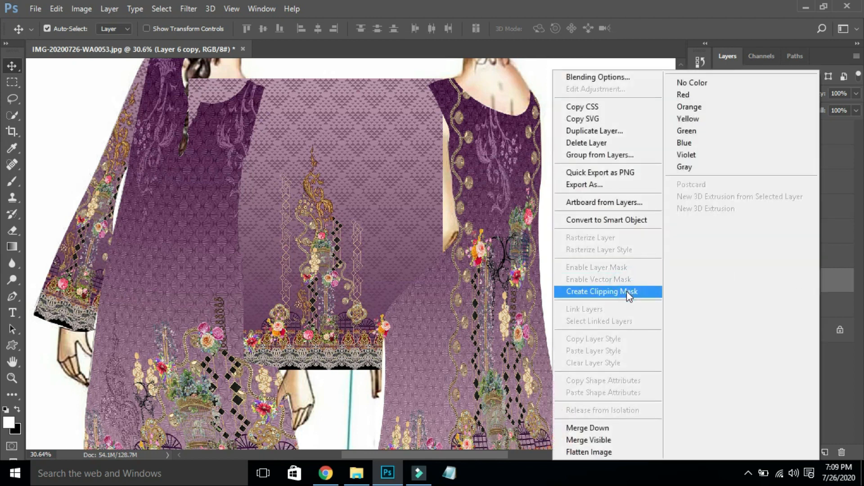
pyautogui.click(627, 291)
pyautogui.hotkey('ctrl', 't')
pyautogui.moveTo(477, 156); pyautogui.dragTo(466, 128)
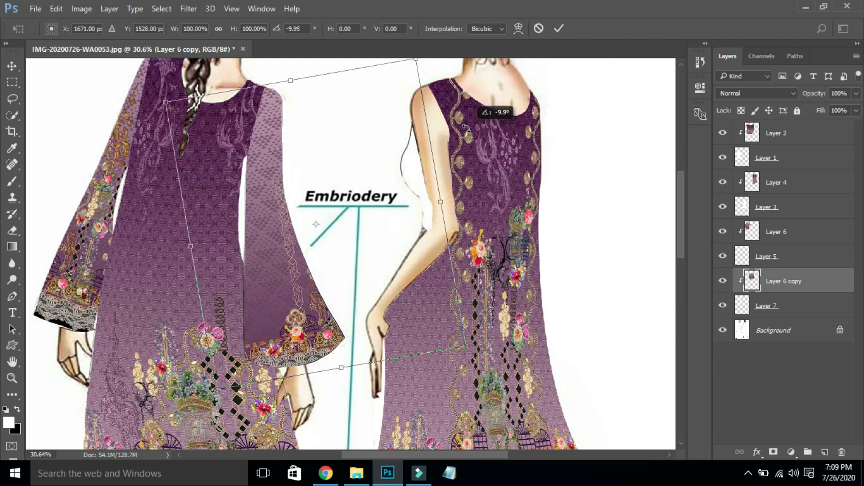
pyautogui.moveTo(366, 187); pyautogui.dragTo(331, 176)
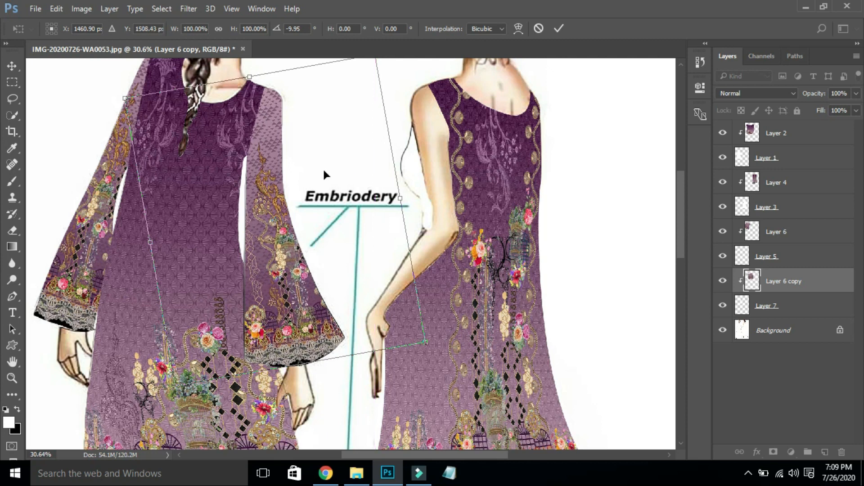
pyautogui.rightClick(289, 136)
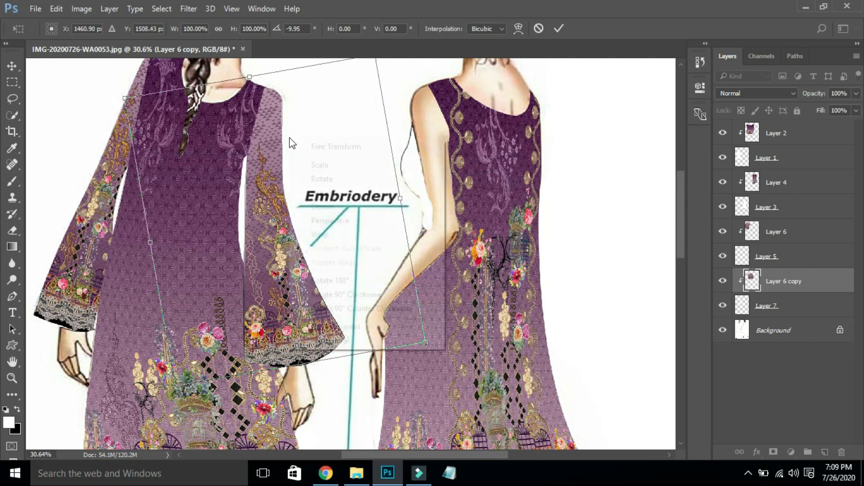
pyautogui.click(350, 236)
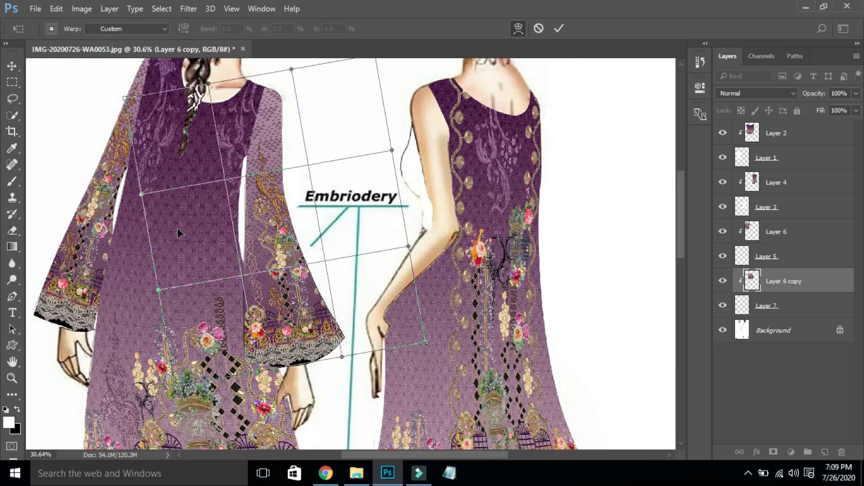
# - Warp the Layer 6 copy's corners and edges along the second sleeve's flare, then apply it
pyautogui.moveTo(388, 195); pyautogui.dragTo(288, 192)
pyautogui.moveTo(130, 106); pyautogui.dragTo(242, 90)
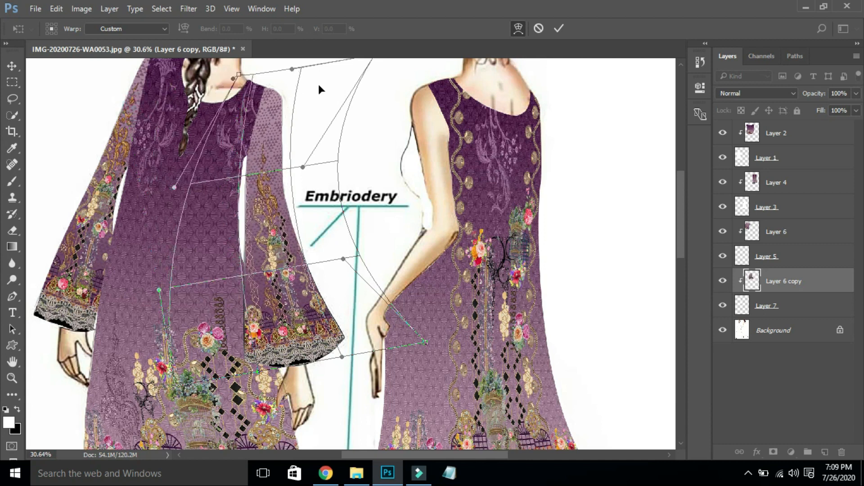
pyautogui.moveTo(358, 67); pyautogui.dragTo(275, 108)
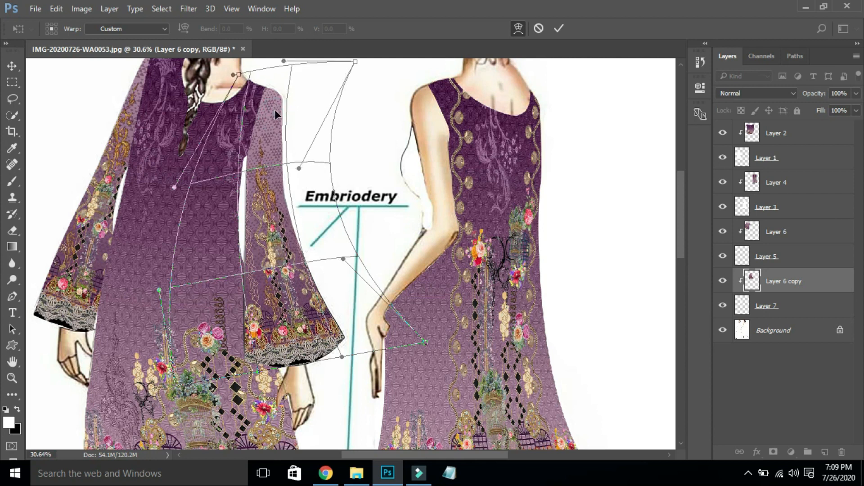
pyautogui.moveTo(184, 383)
pyautogui.mouseDown()
pyautogui.moveTo(201, 381)
pyautogui.moveTo(187, 375)
pyautogui.mouseUp()
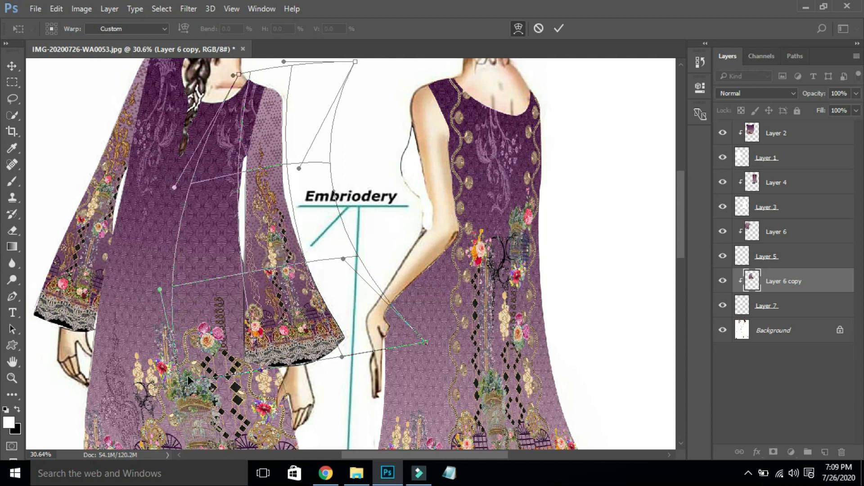
pyautogui.moveTo(194, 229); pyautogui.dragTo(207, 200)
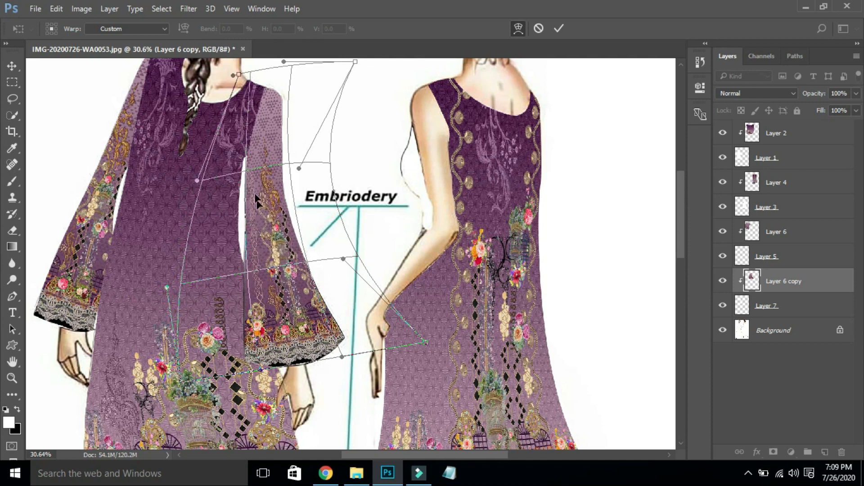
pyautogui.moveTo(218, 215)
pyautogui.mouseDown()
pyautogui.moveTo(246, 205)
pyautogui.moveTo(208, 209)
pyautogui.mouseUp()
pyautogui.press('Return')
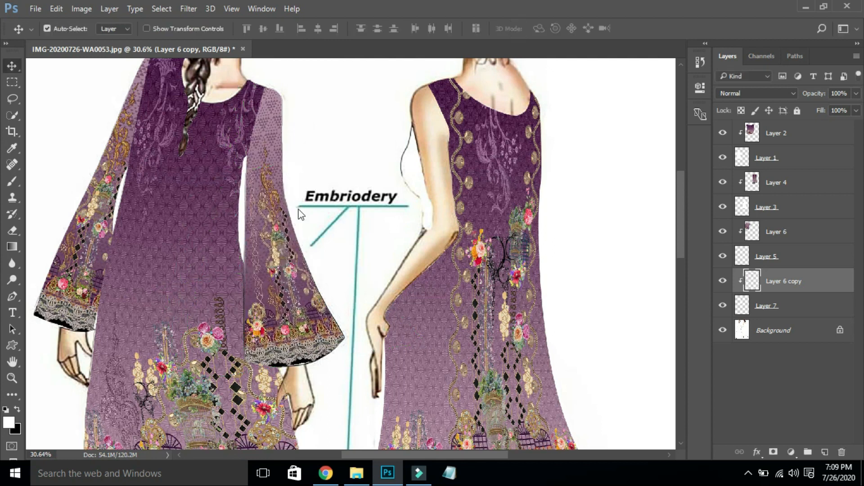
pyautogui.hotkey('ctrl', '0')
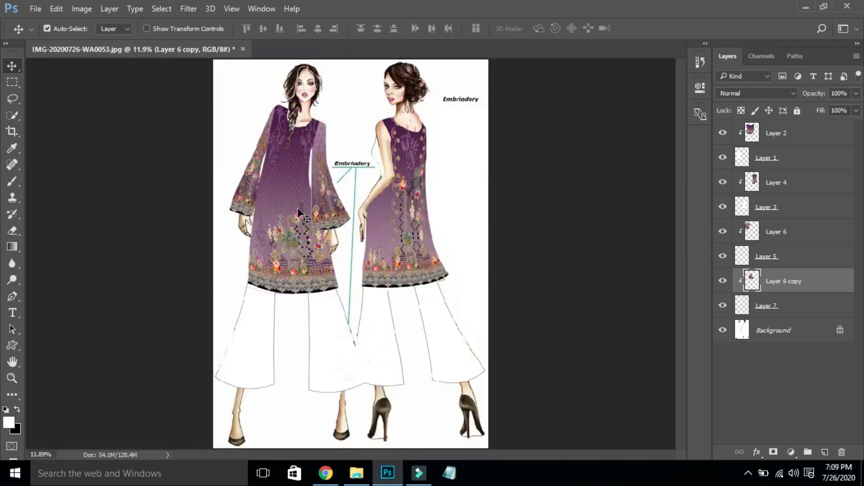
# - On the Background layer, start a pen path at the back figure's elbow and run it up the torso edge
pyautogui.moveTo(336, 116); pyautogui.dragTo(461, 229)
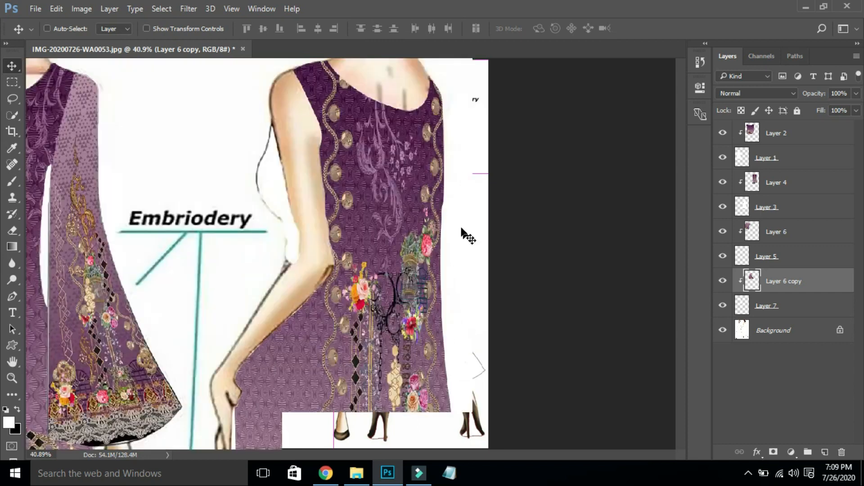
pyautogui.click(820, 330)
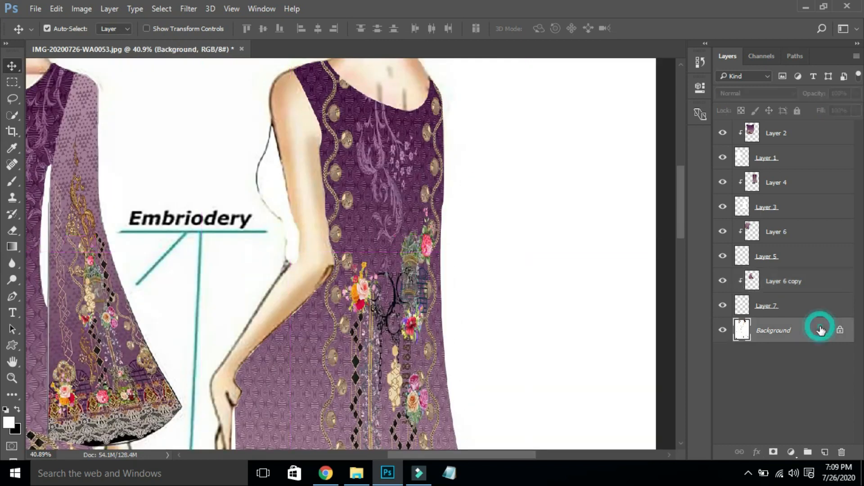
pyautogui.press('p')
pyautogui.moveTo(203, 104); pyautogui.dragTo(358, 303)
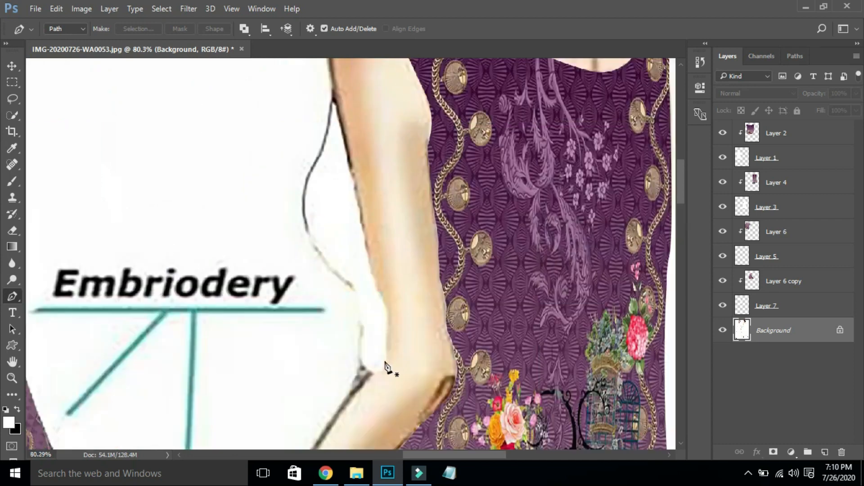
pyautogui.click(373, 375)
pyautogui.moveTo(360, 338); pyautogui.dragTo(364, 311)
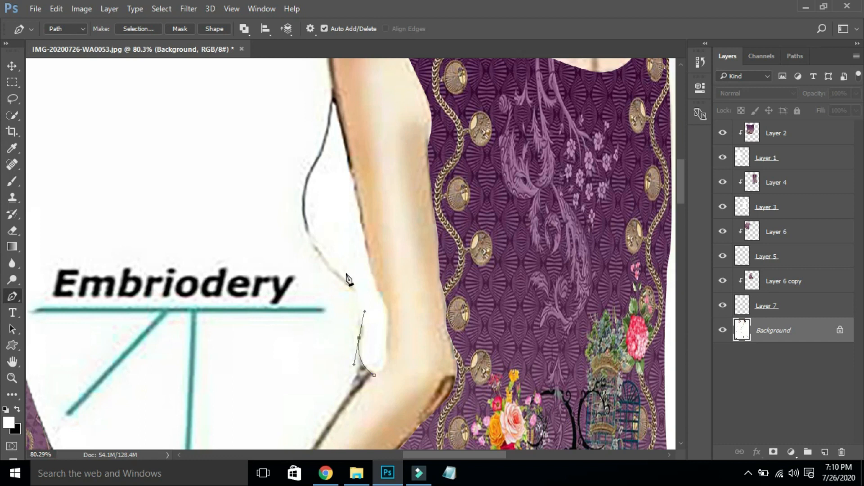
pyautogui.moveTo(344, 282); pyautogui.dragTo(330, 275)
pyautogui.moveTo(312, 169); pyautogui.dragTo(341, 104)
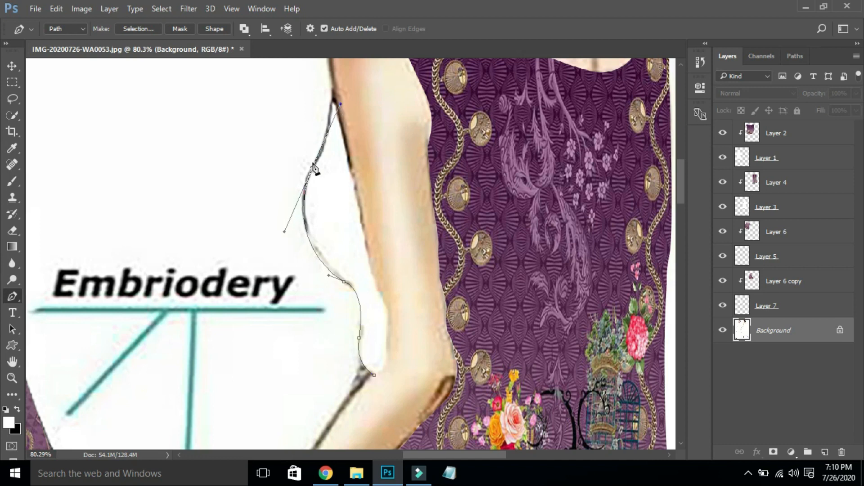
# - Carry the path around the armpit and down the arm's inner edge
pyautogui.moveTo(334, 90); pyautogui.dragTo(332, 82)
pyautogui.hotkey('ctrl', 'z')
pyautogui.hotkey('ctrl', 'z')
pyautogui.hotkey('ctrl', 'z')
pyautogui.click(330, 107)
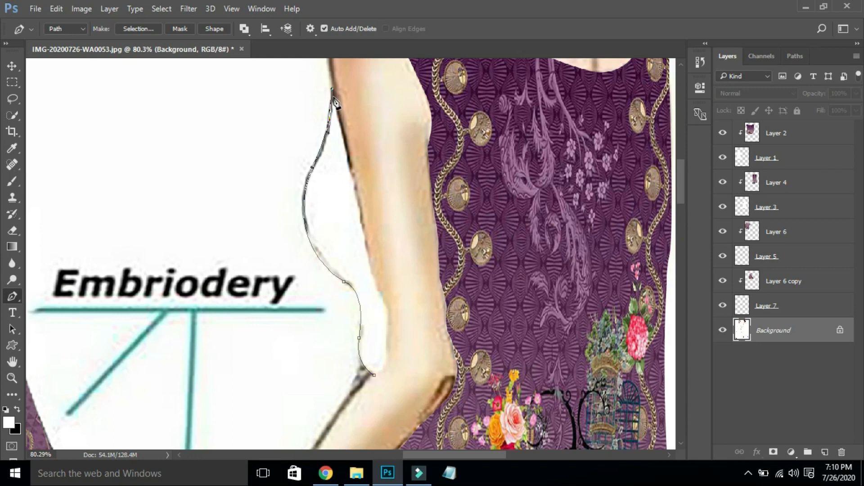
pyautogui.moveTo(333, 86); pyautogui.dragTo(345, 108)
pyautogui.click(349, 159)
pyautogui.click(386, 300)
pyautogui.click(389, 322)
pyautogui.click(387, 335)
# - Finish the path at the elbow and load it as a selection
pyautogui.click(387, 357)
pyautogui.click(382, 365)
pyautogui.click(377, 368)
pyautogui.hotkey('ctrl', 'z')
pyautogui.click(386, 364)
pyautogui.click(381, 366)
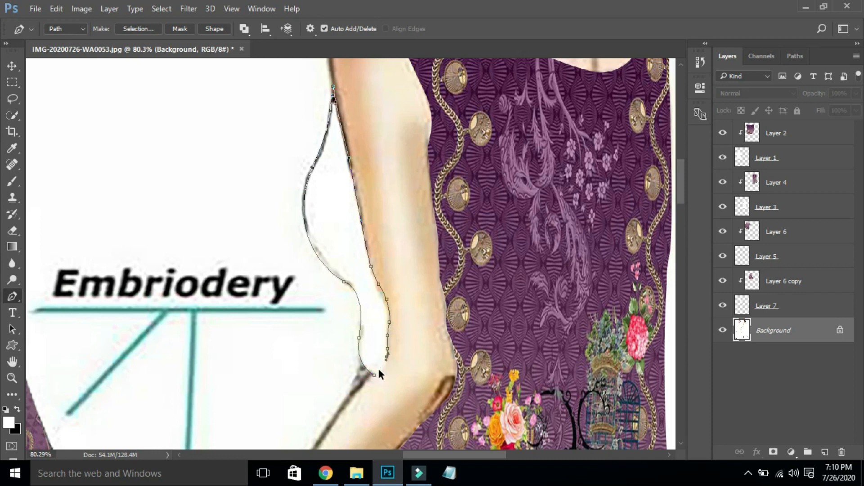
pyautogui.click(386, 364)
pyautogui.hotkey('ctrl', 'z')
pyautogui.moveTo(368, 380); pyautogui.dragTo(363, 383)
pyautogui.hotkey('ctrl', 'Return')
# - Copy the arm gap onto Layer 8 and paste the Front.jpg fabric into the sketch
pyautogui.hotkey('ctrl', '0')
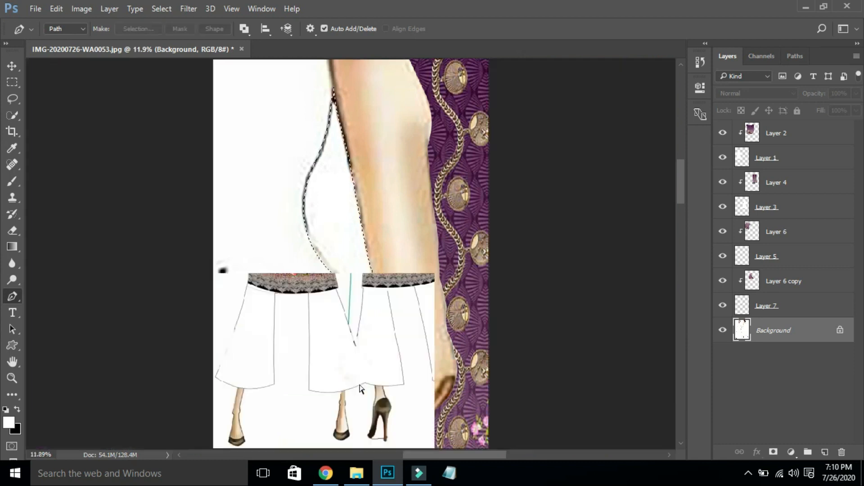
pyautogui.hotkey('ctrl', 'j')
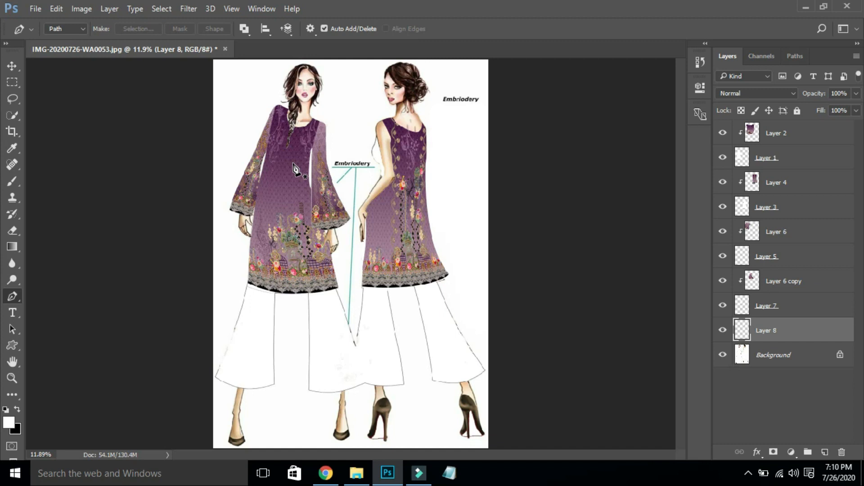
pyautogui.click(806, 7)
pyautogui.moveTo(262, 67); pyautogui.dragTo(569, 146)
pyautogui.hotkey('ctrl', 'a')
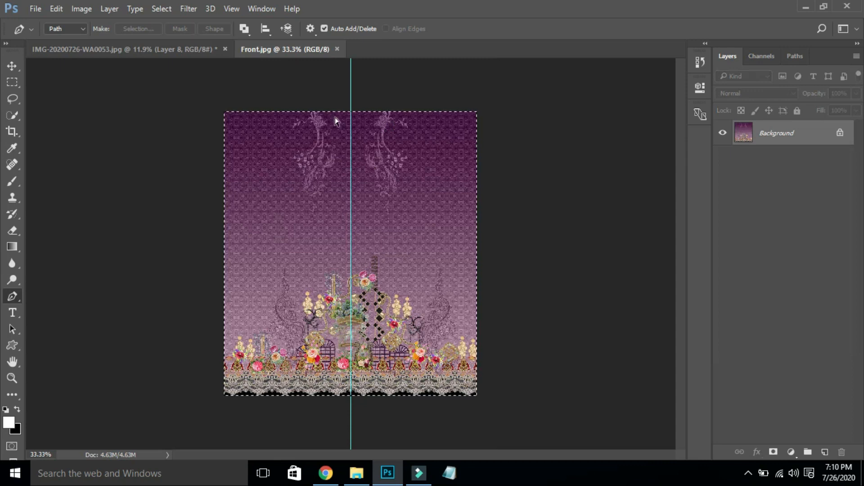
pyautogui.click(158, 51)
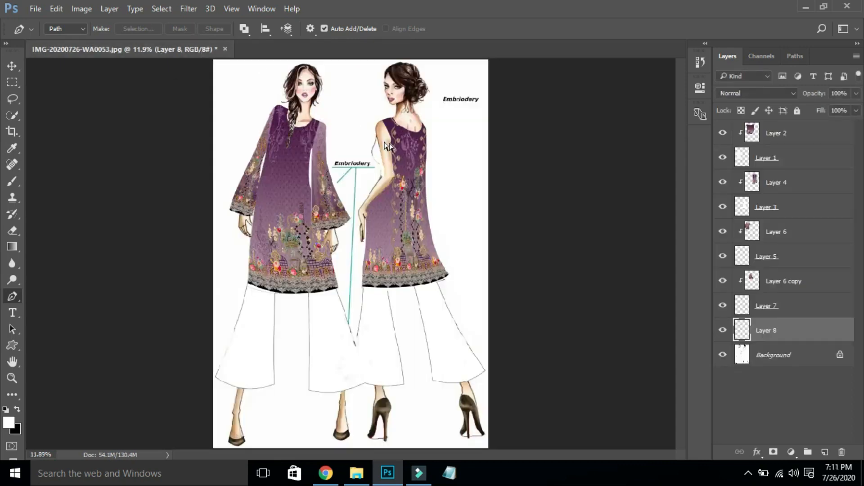
pyautogui.hotkey('ctrl', 'v')
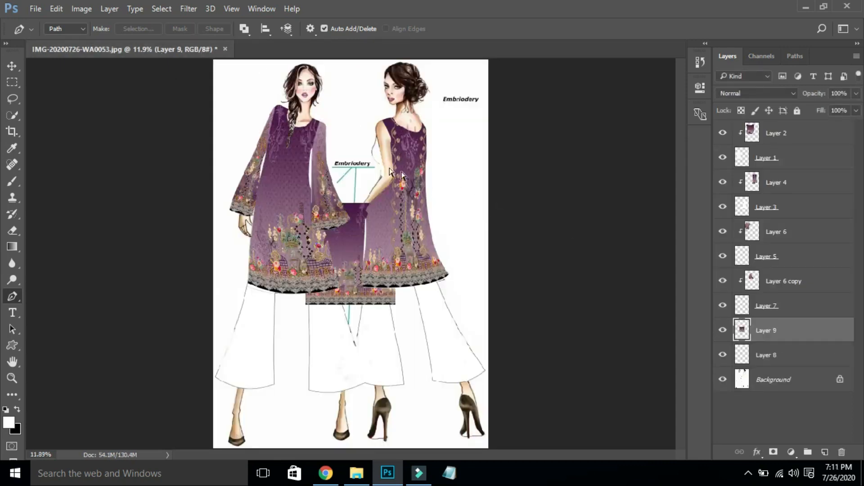
# - Clip the Front fabric on Layer 9 to the gap layer and align it with the dress
pyautogui.press('v')
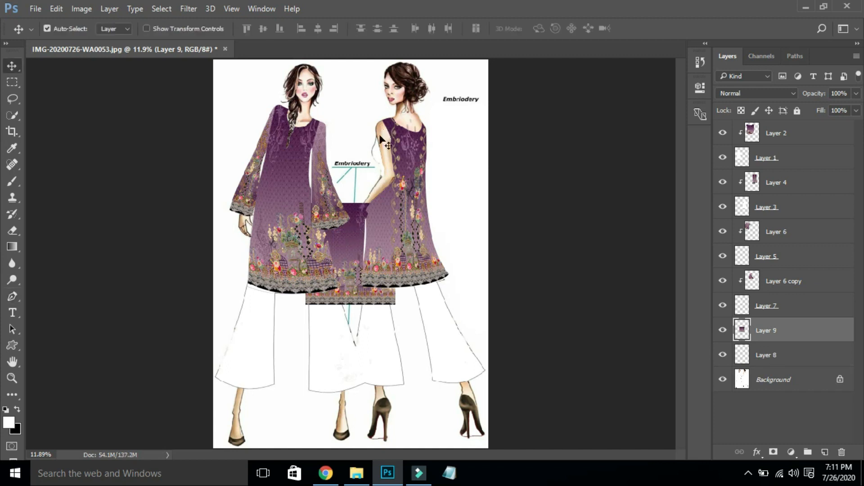
pyautogui.moveTo(347, 238); pyautogui.dragTo(376, 146)
pyautogui.rightClick(820, 339)
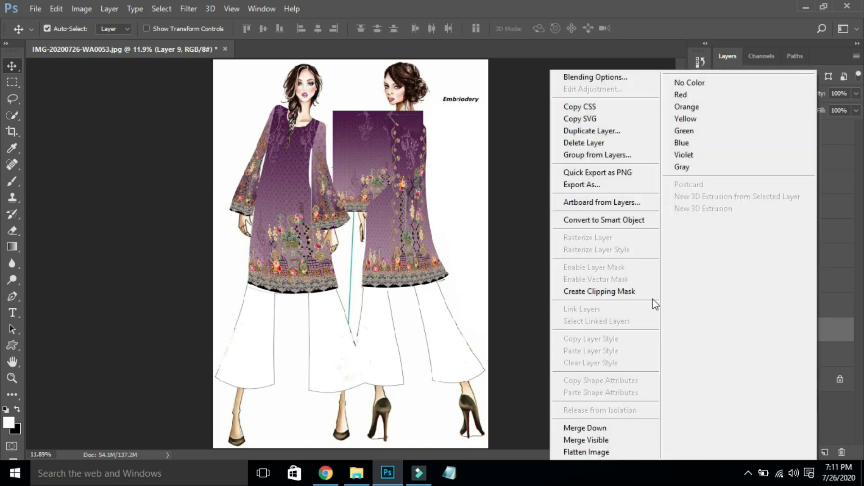
pyautogui.click(639, 291)
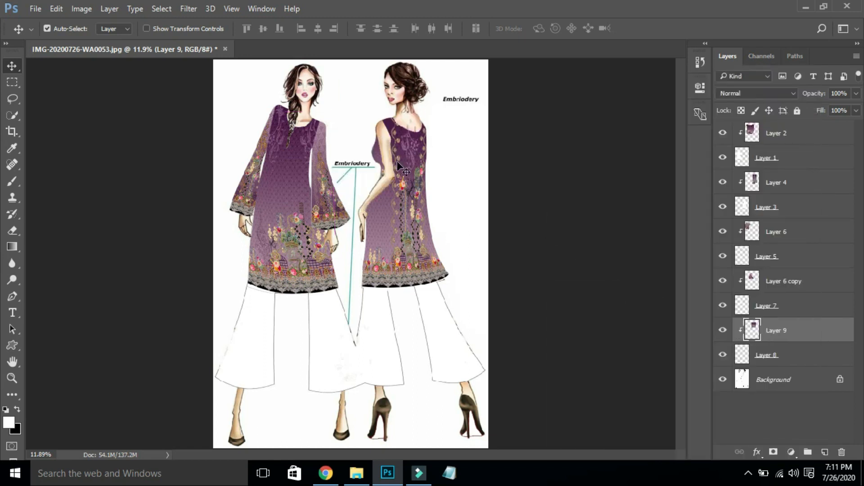
pyautogui.moveTo(317, 96); pyautogui.dragTo(461, 224)
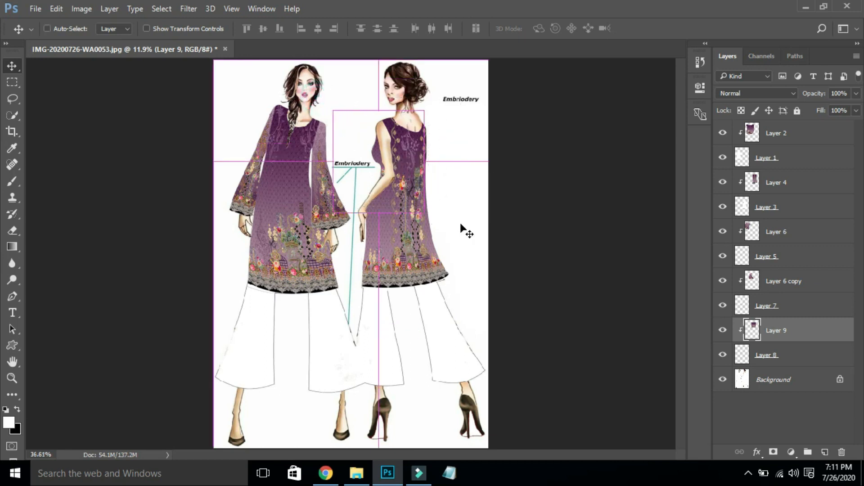
pyautogui.hotkey('ctrl', 't')
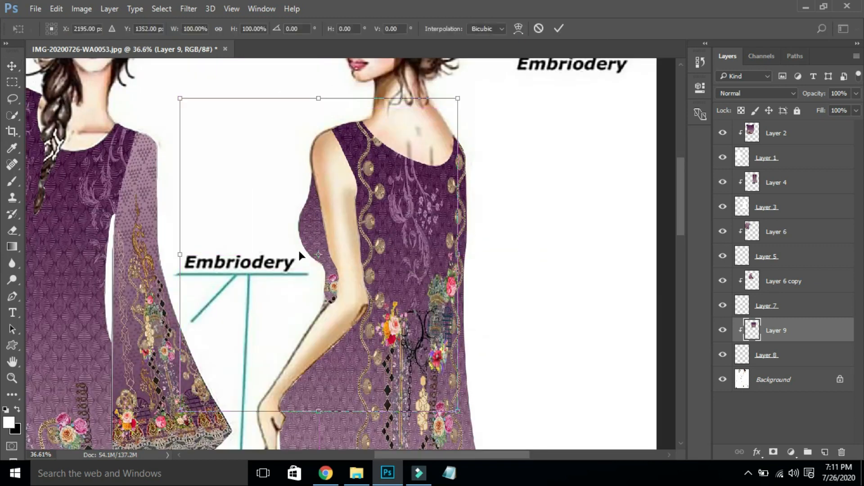
pyautogui.moveTo(300, 254); pyautogui.dragTo(317, 239)
pyautogui.press('Return')
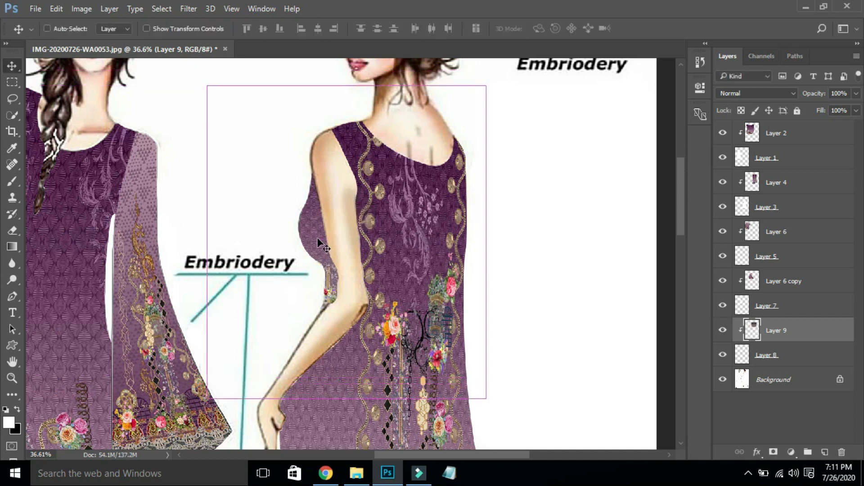
pyautogui.hotkey('ctrl', '0')
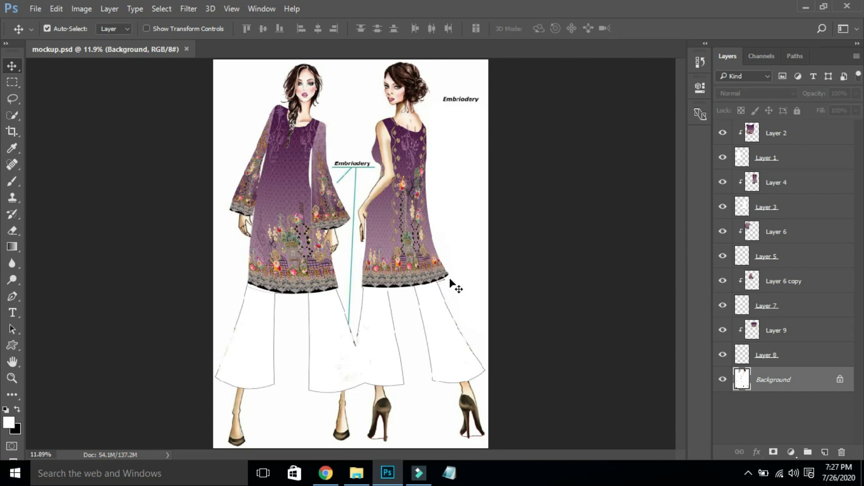
# - Crop-extend the sketch canvas rightward with white fill, then drag Duppatta.jpg from the fabric folder into Photoshop
pyautogui.press('c')
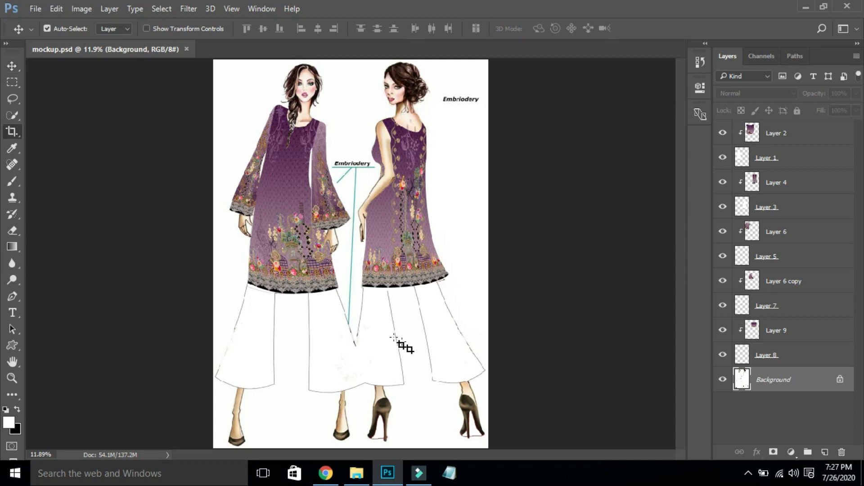
pyautogui.moveTo(487, 251); pyautogui.dragTo(530, 253)
pyautogui.press('Escape')
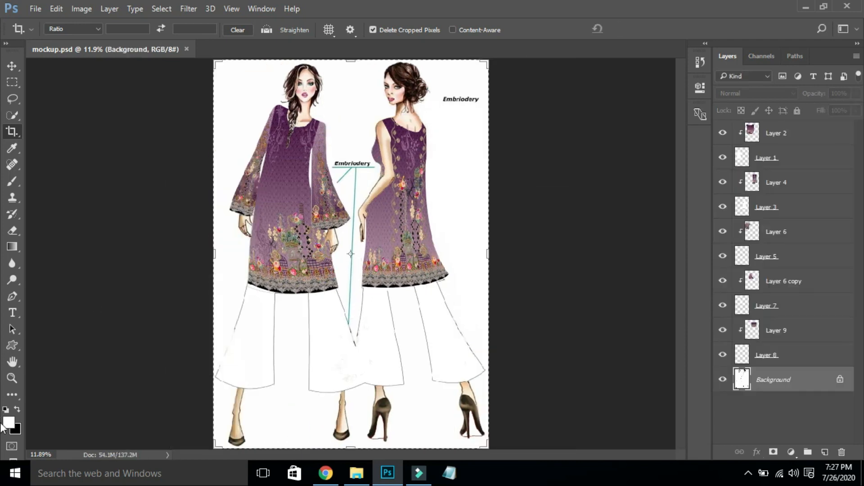
pyautogui.press('x')
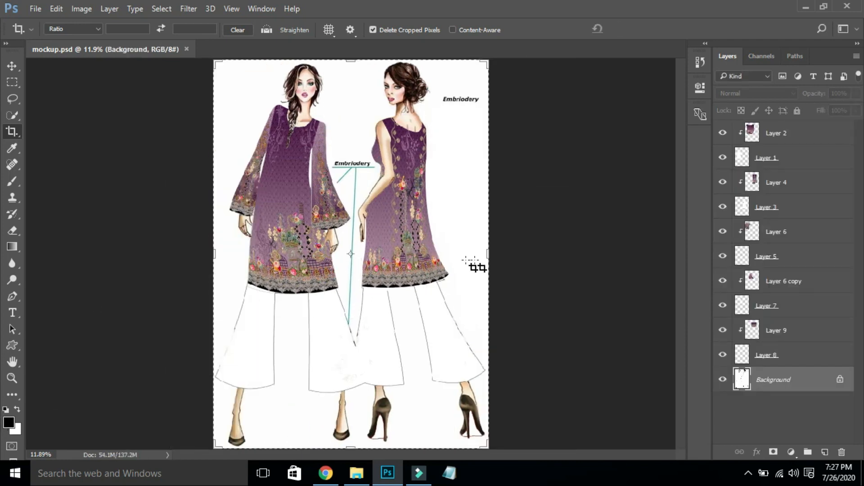
pyautogui.moveTo(492, 256); pyautogui.dragTo(558, 255)
pyautogui.press('Return')
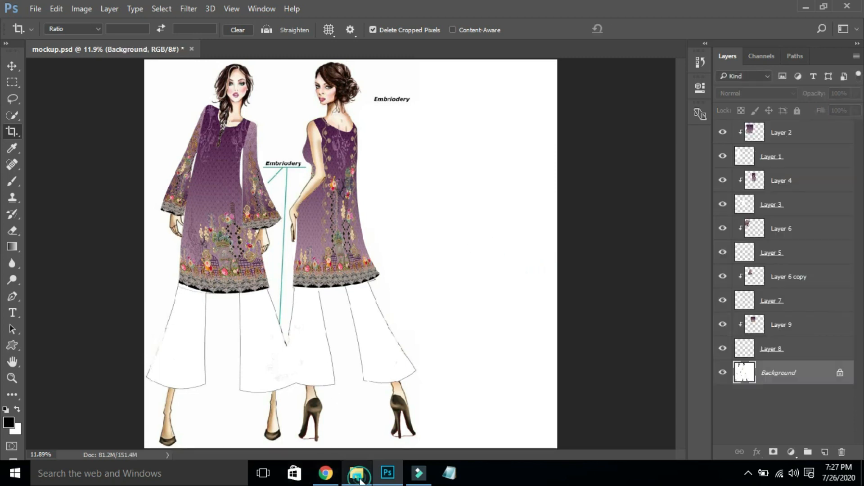
pyautogui.click(357, 472)
pyautogui.moveTo(209, 104); pyautogui.dragTo(779, 216)
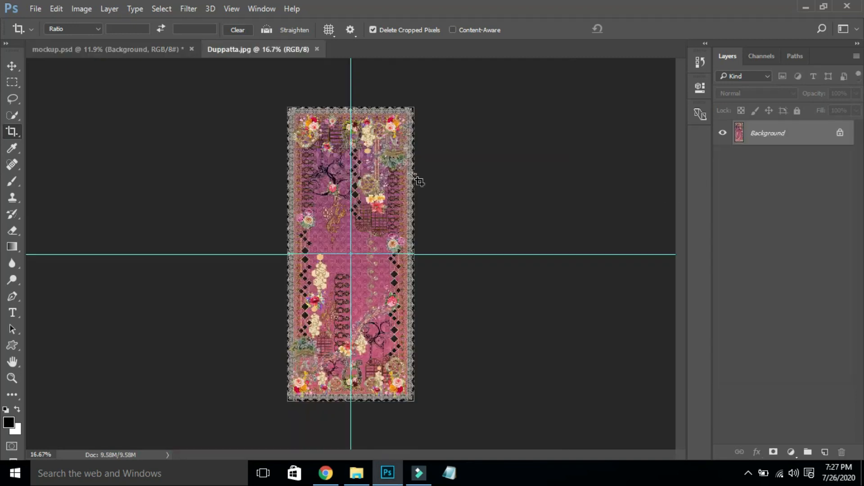
# - Paste the dupatta fabric into the sketch and position it in the blank right-hand area
pyautogui.hotkey('ctrl', 'w')
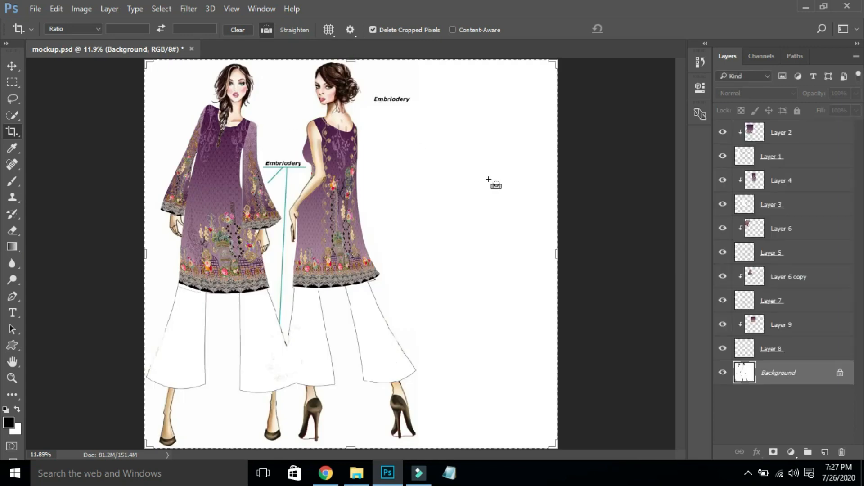
pyautogui.press('v')
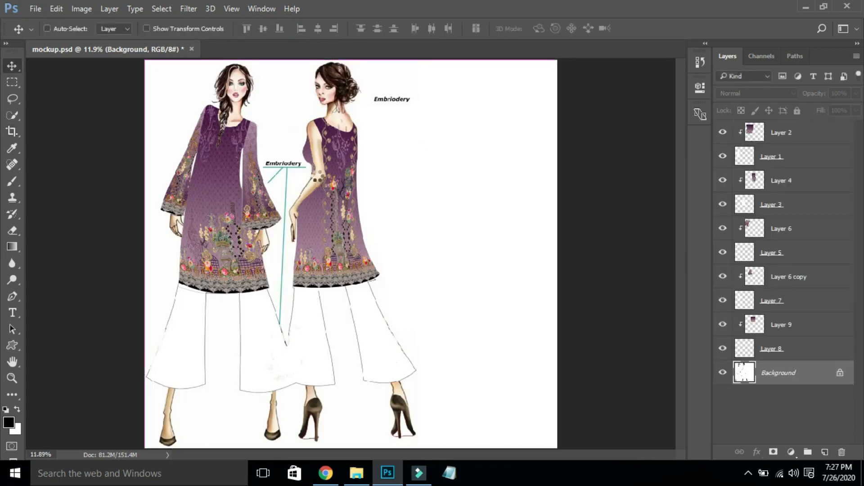
pyautogui.hotkey('ctrl', 'v')
pyautogui.moveTo(491, 138); pyautogui.dragTo(516, 130)
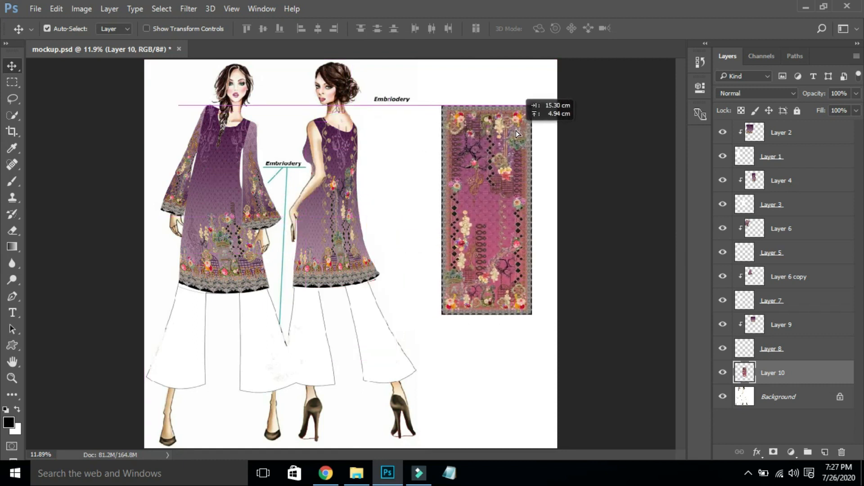
# - Copy the Duppatta file name from the fabric folder and return to the sketch
pyautogui.hotkey('alt', 'Tab')
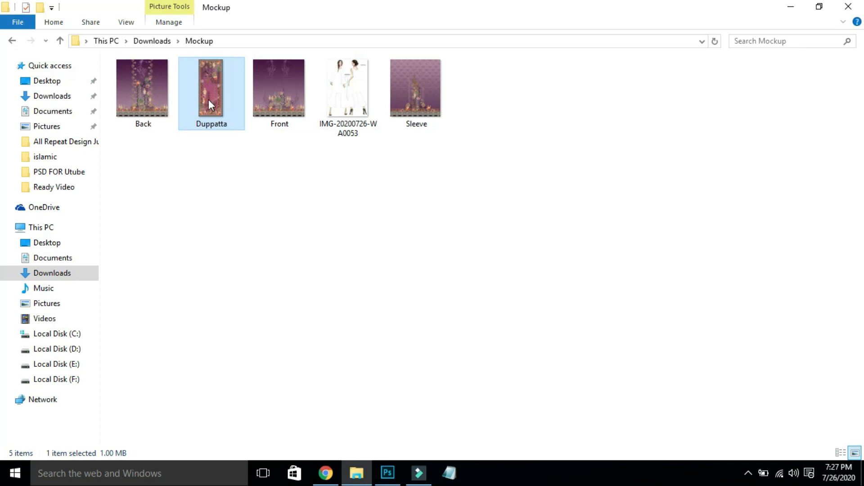
pyautogui.press('F2')
pyautogui.hotkey('alt', 'Tab')
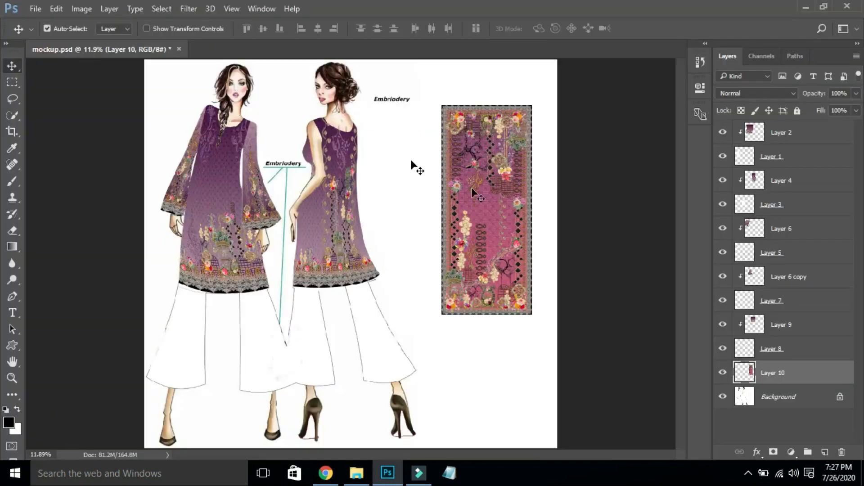
pyautogui.press('t')
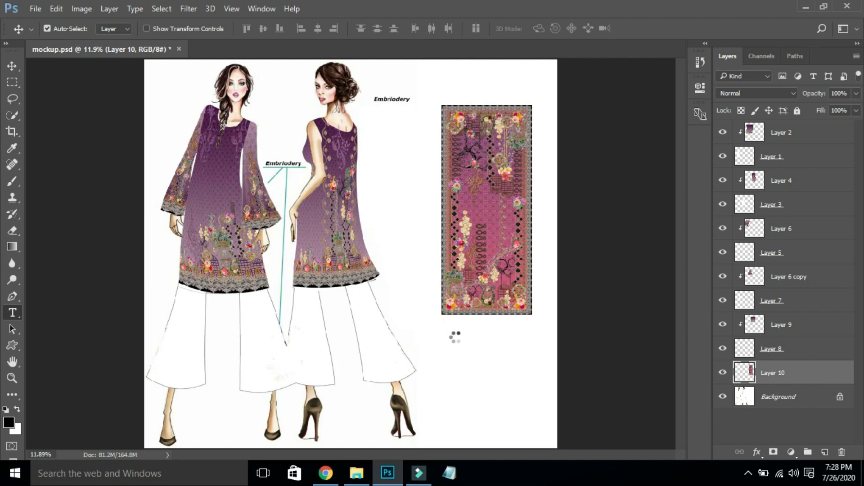
# - Type a 'Duppatta' label below the patterned panel and colour it black (000000)
pyautogui.click(456, 337)
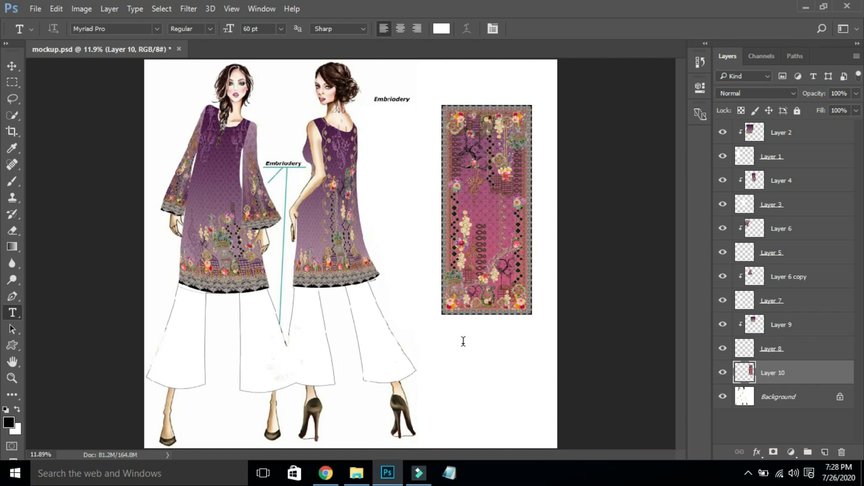
pyautogui.click(456, 339)
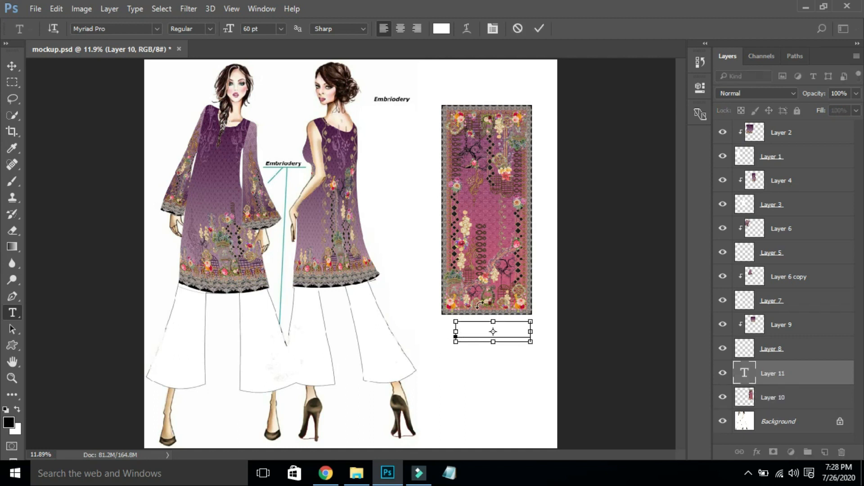
pyautogui.hotkey('ctrl', 's')
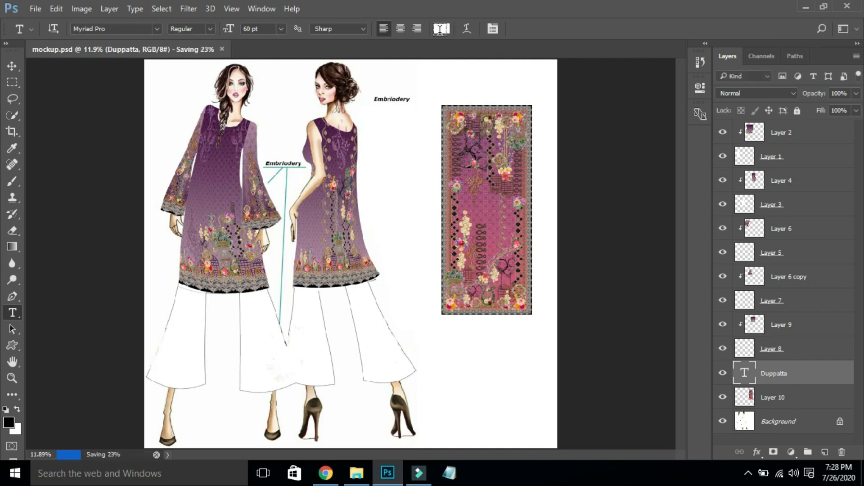
pyautogui.click(441, 29)
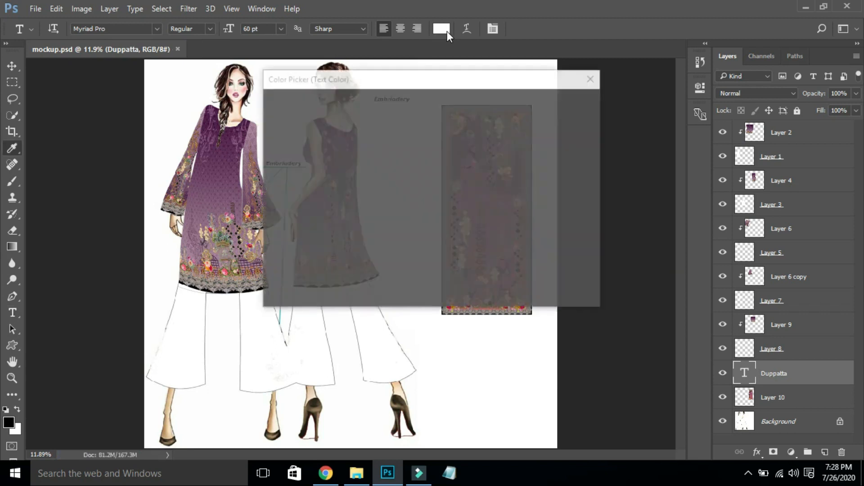
pyautogui.click(403, 197)
pyautogui.write('000000')
pyautogui.press('Return')
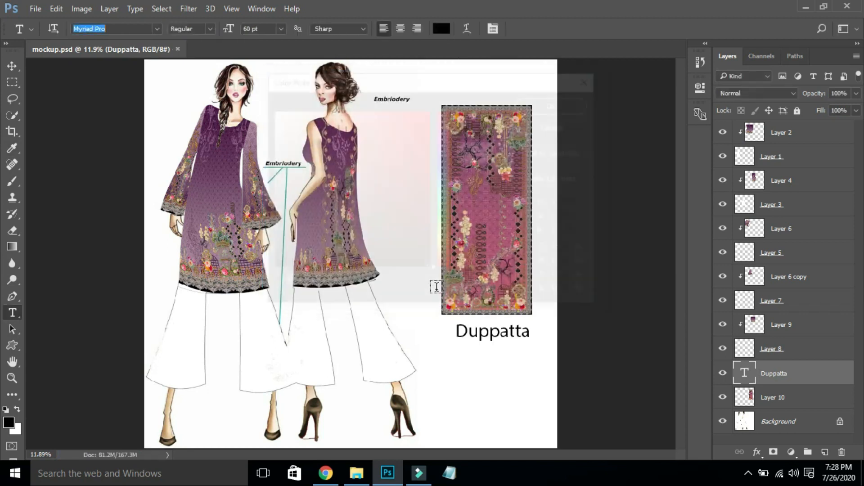
# - Centre the Duppatta label horizontally under the dupatta panel layer
pyautogui.click(12, 67)
pyautogui.keyDown('shift'); pyautogui.click(466, 223); pyautogui.keyUp('shift')
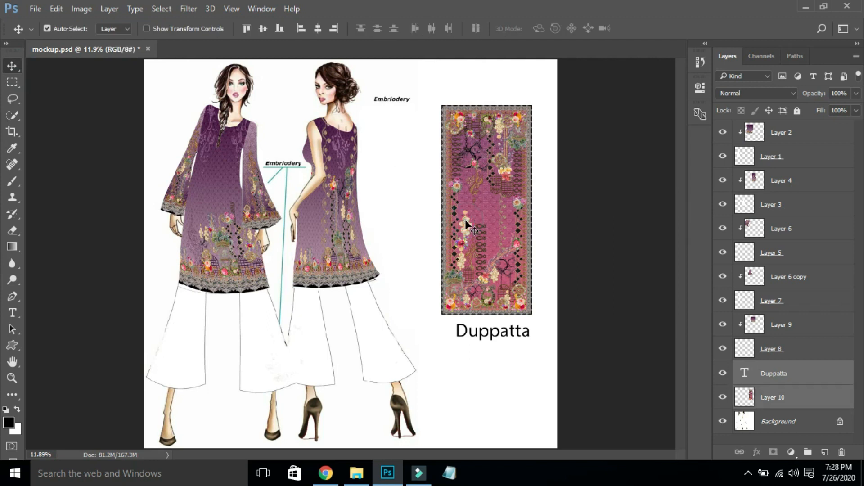
pyautogui.click(318, 29)
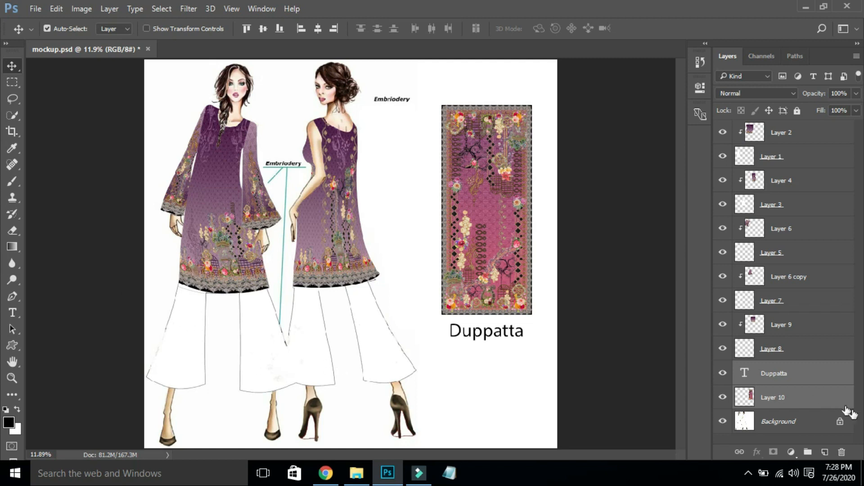
# - Zoom in on the white trousers and start a Pen outline of the first trouser panel
pyautogui.click(818, 421)
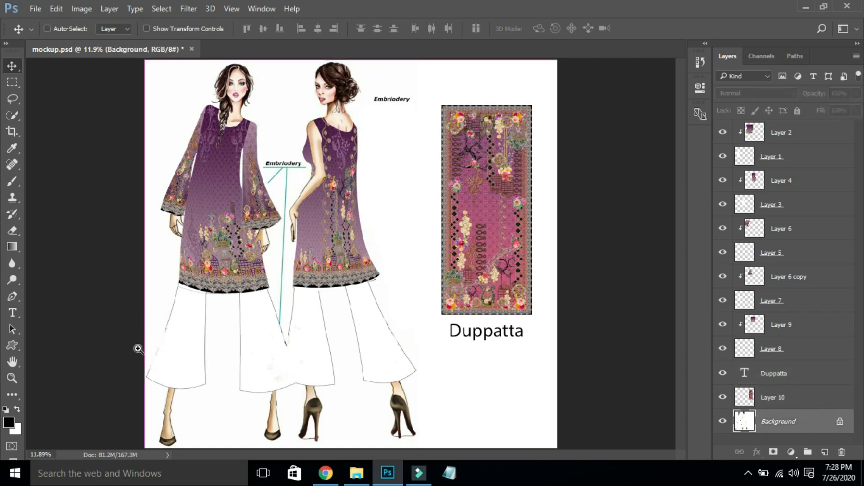
pyautogui.moveTo(133, 416); pyautogui.dragTo(388, 231)
pyautogui.press('p')
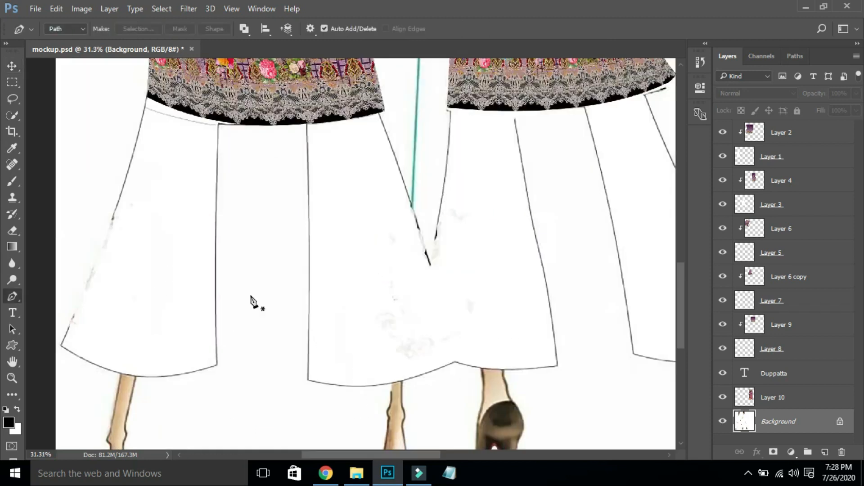
pyautogui.click(60, 346)
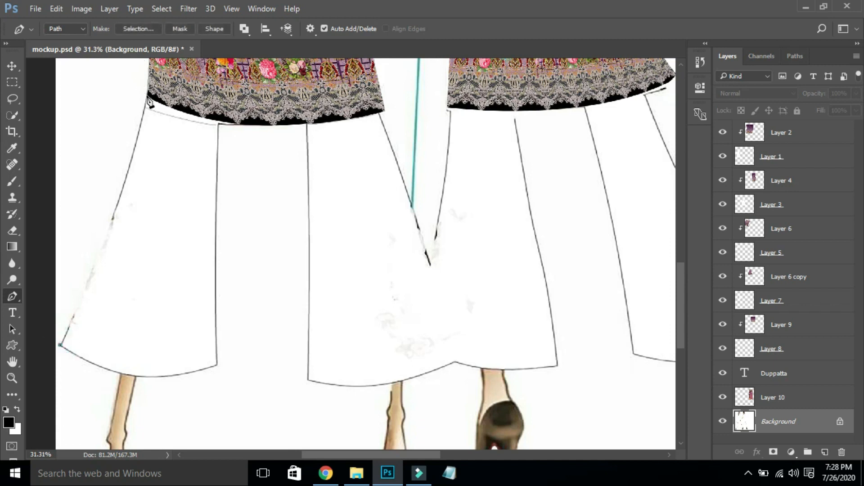
pyautogui.moveTo(148, 94); pyautogui.dragTo(183, 77)
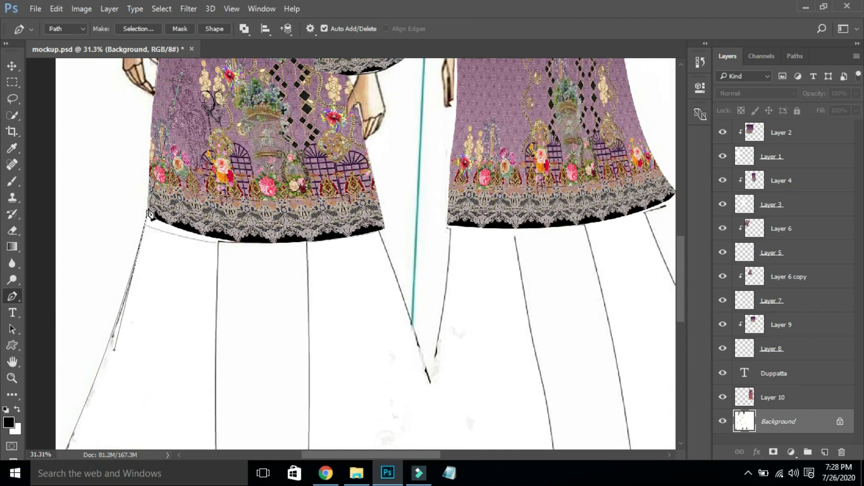
pyautogui.click(151, 215)
pyautogui.click(219, 238)
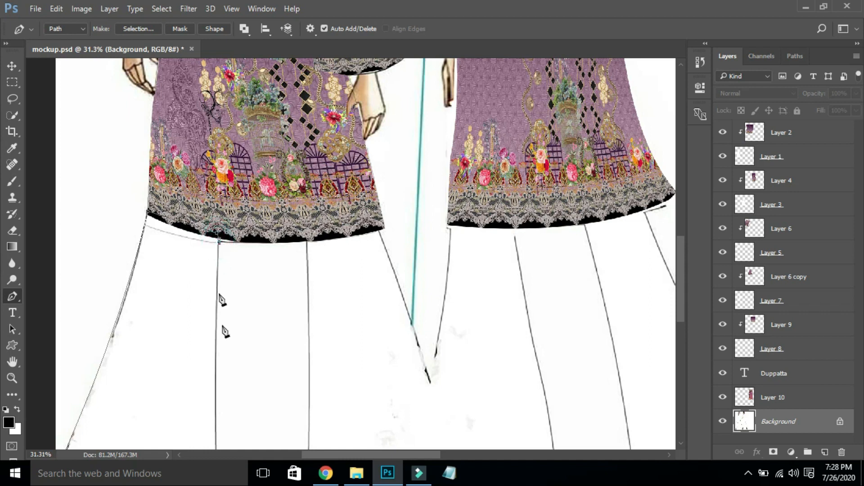
# - Close the first trouser panel outline, load it as a selection, and add empty Layer 11
pyautogui.press('h')
pyautogui.moveTo(191, 378); pyautogui.dragTo(218, 225)
pyautogui.press('p')
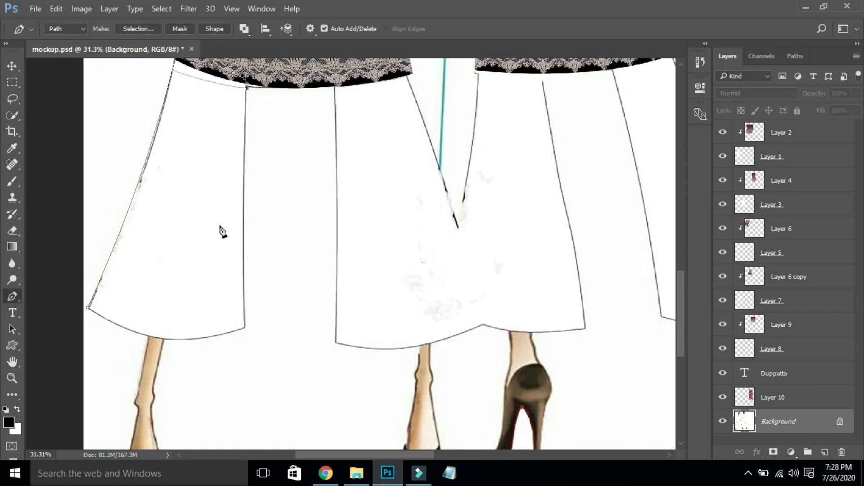
pyautogui.click(246, 330)
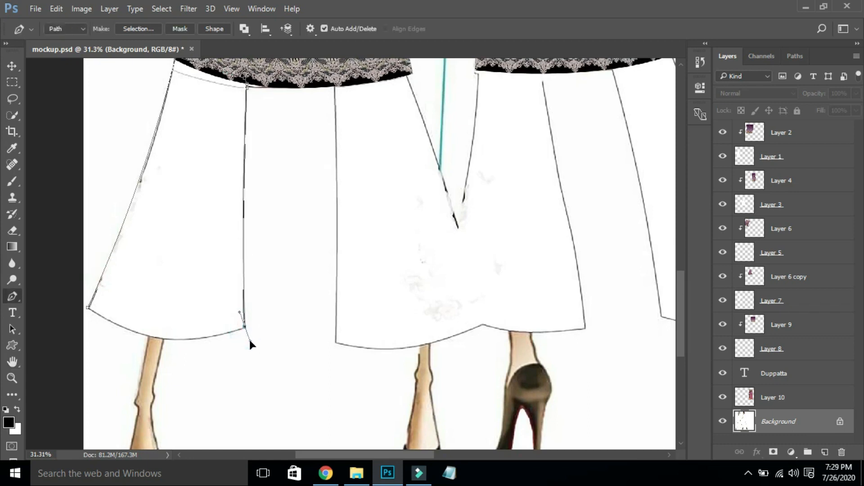
pyautogui.click(244, 329)
pyautogui.moveTo(88, 309); pyautogui.dragTo(103, 255)
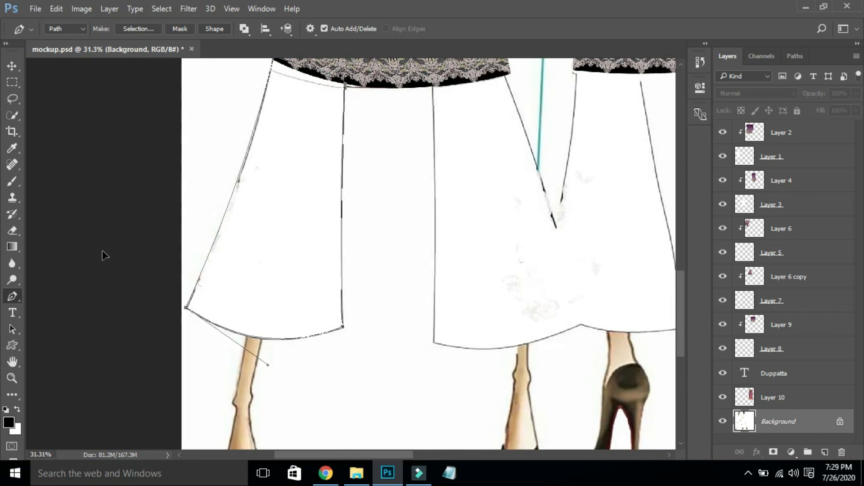
pyautogui.click(185, 309)
pyautogui.hotkey('ctrl', 'Return')
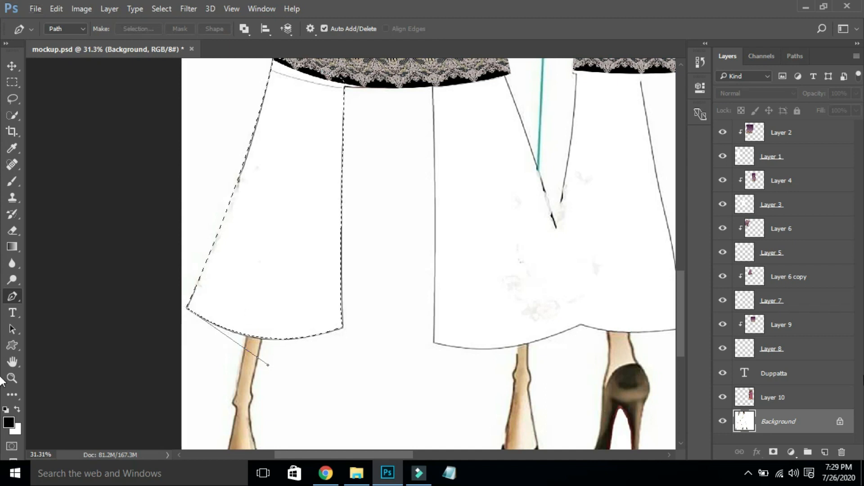
pyautogui.hotkey('ctrl', 'shift', 'alt', 'n')
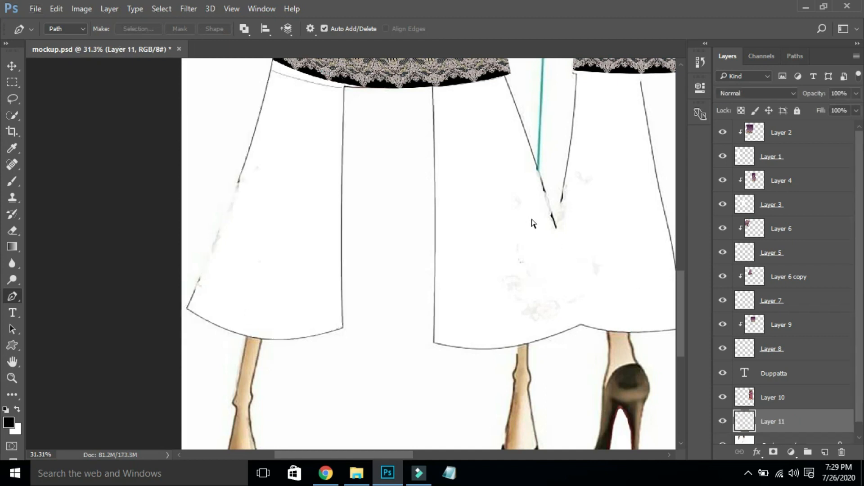
# - Trace the second trouser panel and load it as a selection, then reframe on the trousers
pyautogui.click(434, 85)
pyautogui.moveTo(433, 342); pyautogui.dragTo(431, 359)
pyautogui.click(434, 342)
pyautogui.moveTo(582, 322); pyautogui.dragTo(662, 277)
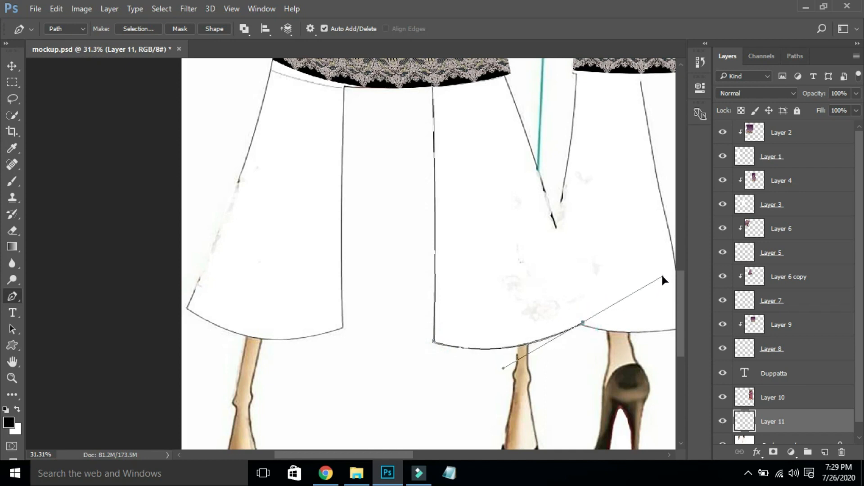
pyautogui.click(583, 323)
pyautogui.moveTo(506, 82); pyautogui.dragTo(447, 105)
pyautogui.scroll(5, 479, 77)
pyautogui.hotkey('ctrl', 'Return')
pyautogui.hotkey('ctrl', '0')
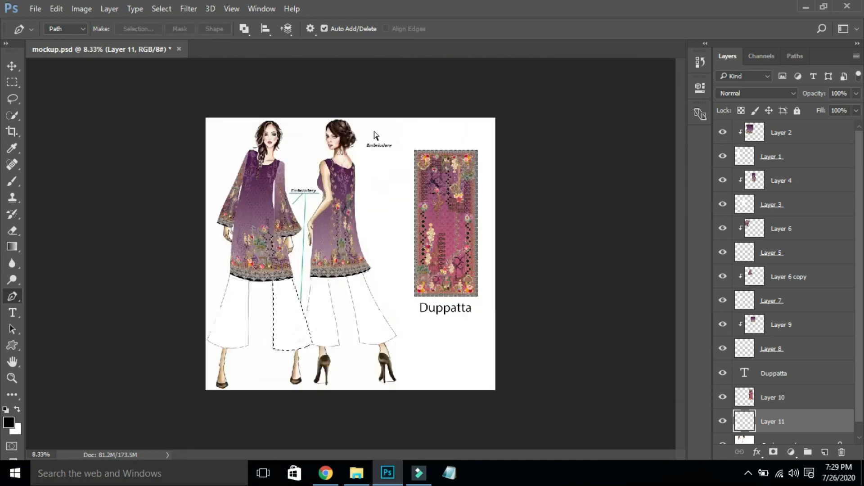
pyautogui.moveTo(241, 393); pyautogui.dragTo(480, 244)
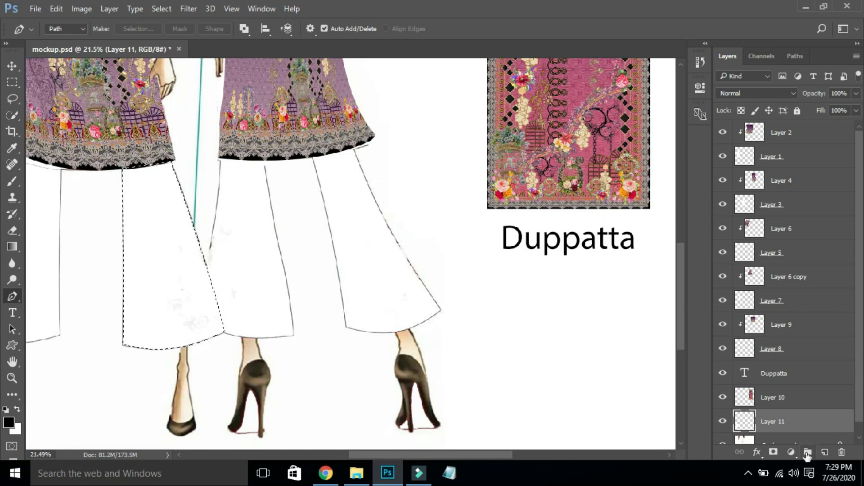
# - Add empty Layer 12, then group Layers 8/9 and Layers 6 copy/7 into pairs
pyautogui.click(815, 437)
pyautogui.hotkey('ctrl', 'j')
pyautogui.moveTo(860, 388); pyautogui.dragTo(859, 433)
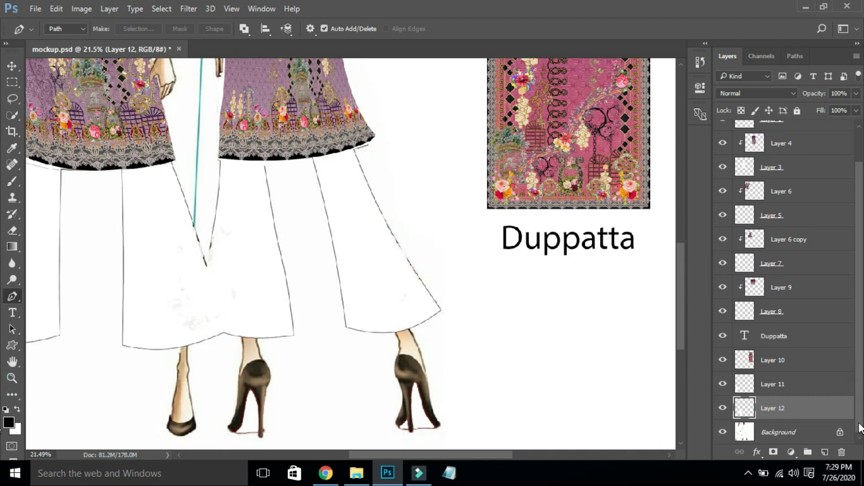
pyautogui.click(823, 310)
pyautogui.keyDown('shift'); pyautogui.click(819, 286); pyautogui.keyUp('shift')
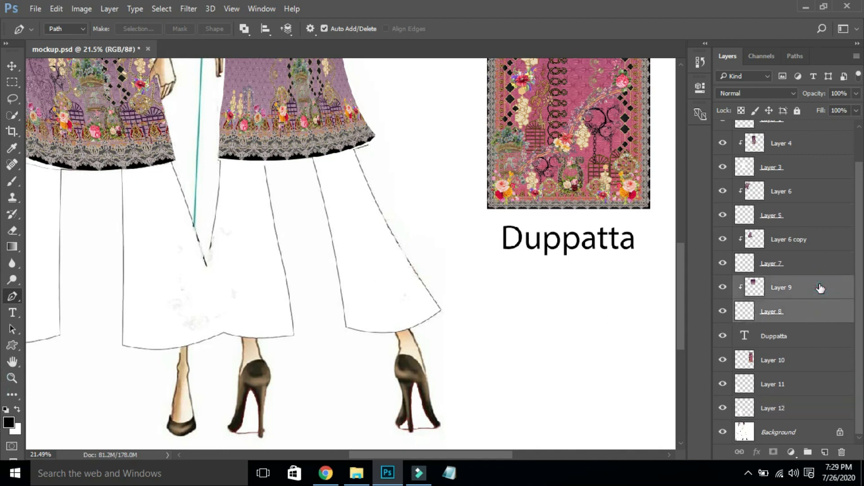
pyautogui.hotkey('ctrl', 'g')
pyautogui.click(811, 301)
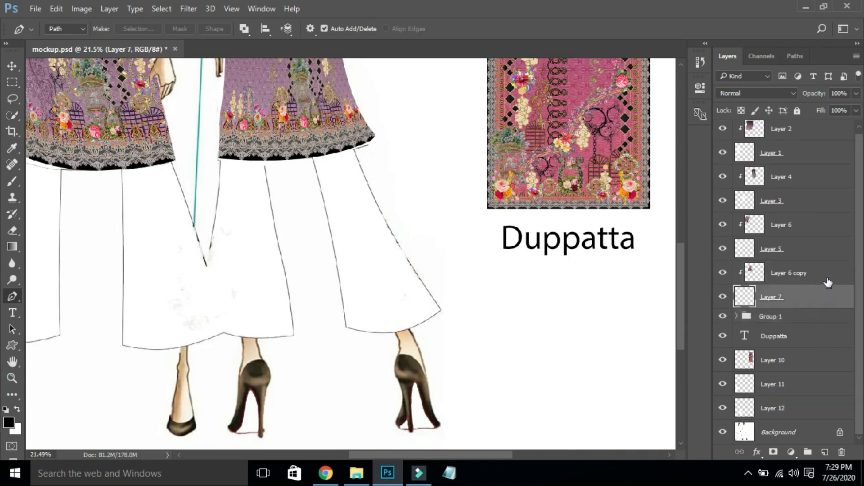
pyautogui.keyDown('shift'); pyautogui.click(825, 270); pyautogui.keyUp('shift')
pyautogui.hotkey('ctrl', 'g')
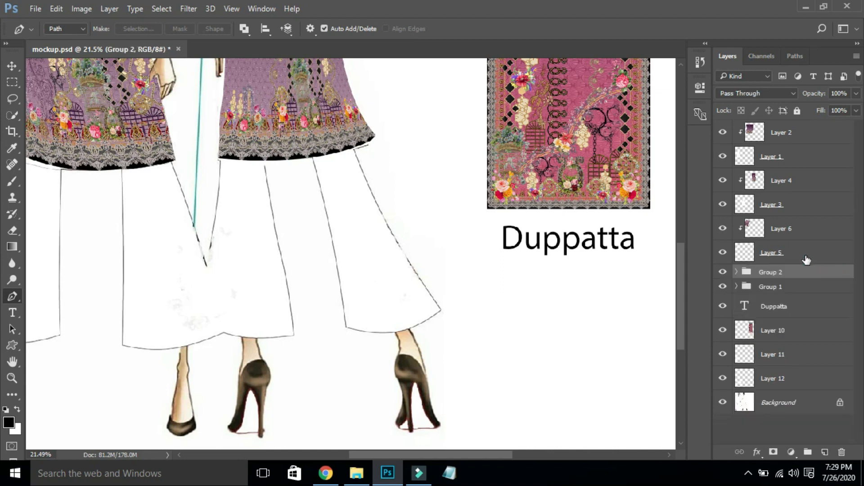
# - Group Layers 5/6, 3/4 and 1/2 in pairs, then select the Background layer
pyautogui.click(816, 251)
pyautogui.keyDown('shift'); pyautogui.click(817, 225); pyautogui.keyUp('shift')
pyautogui.hotkey('ctrl', 'g')
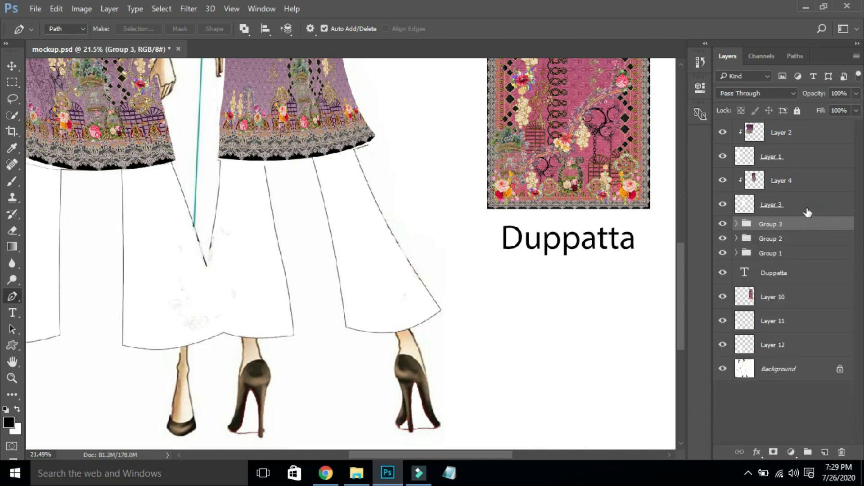
pyautogui.click(808, 209)
pyautogui.keyDown('shift'); pyautogui.click(809, 180); pyautogui.keyUp('shift')
pyautogui.hotkey('ctrl', 'g')
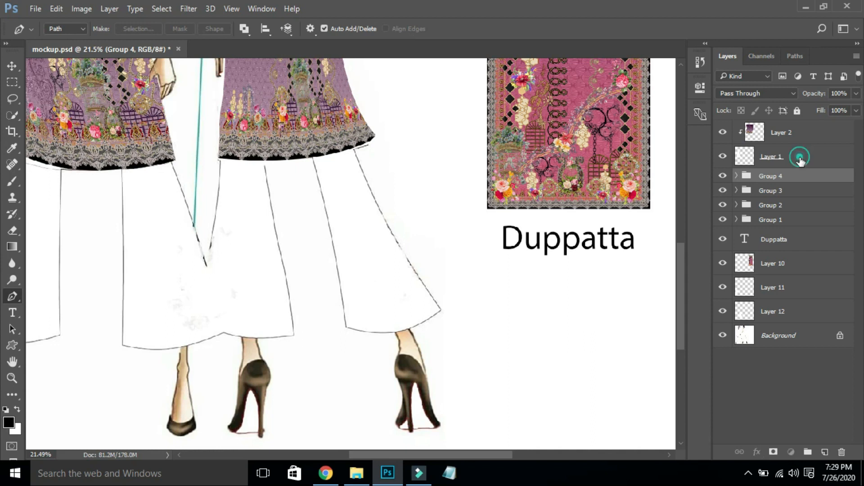
pyautogui.click(800, 159)
pyautogui.keyDown('shift'); pyautogui.click(806, 133); pyautogui.keyUp('shift')
pyautogui.hotkey('ctrl', 'g')
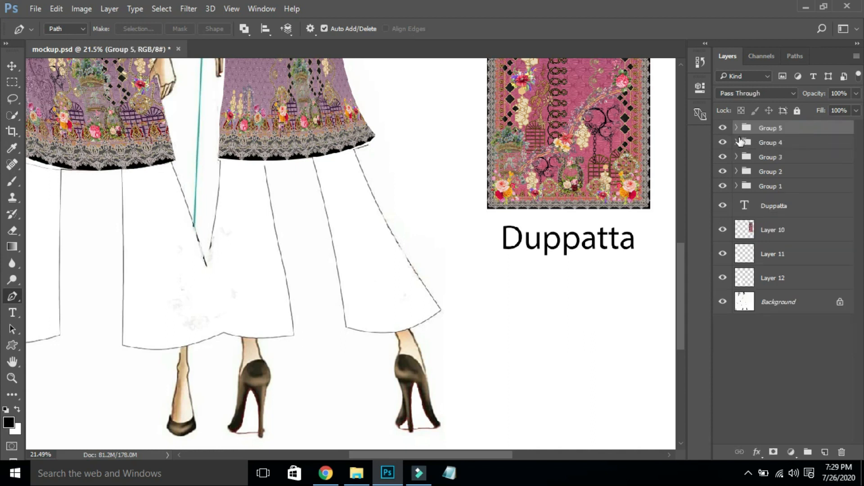
pyautogui.click(804, 297)
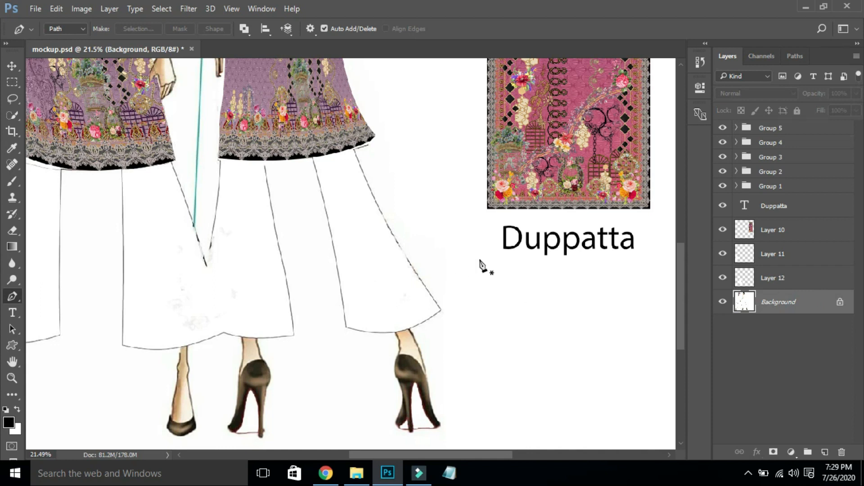
# - Trace the right figure's first trouser leg and copy it to new Layer 13
pyautogui.click(220, 157)
pyautogui.moveTo(198, 272); pyautogui.dragTo(215, 326)
pyautogui.keyDown('alt'); pyautogui.click(206, 266); pyautogui.keyUp('alt')
pyautogui.click(223, 332)
pyautogui.click(294, 334)
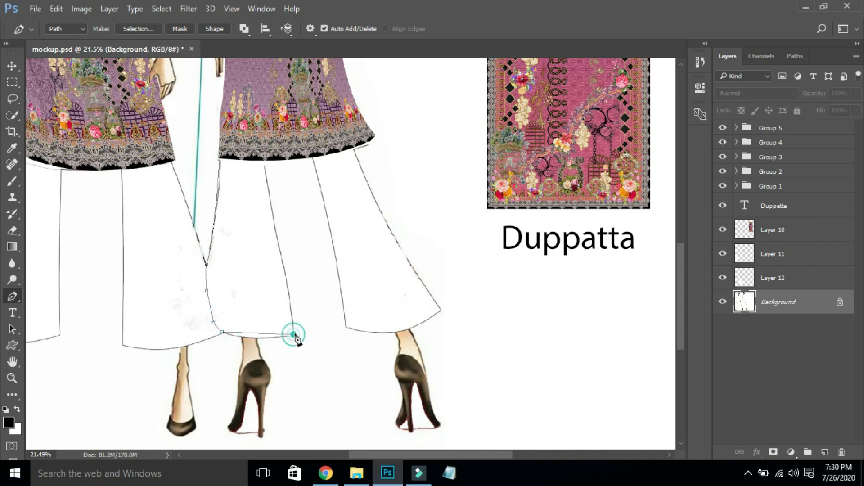
pyautogui.moveTo(319, 323); pyautogui.dragTo(324, 320)
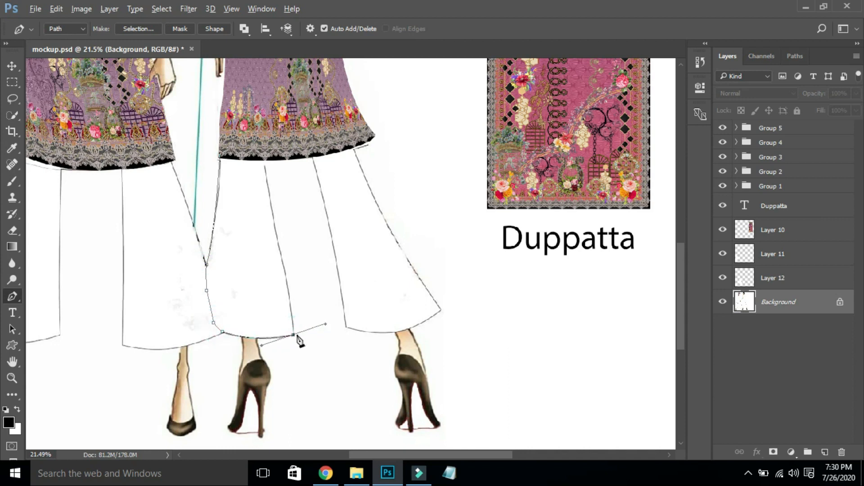
pyautogui.moveTo(284, 266); pyautogui.dragTo(282, 258)
pyautogui.moveTo(264, 156); pyautogui.dragTo(264, 151)
pyautogui.hotkey('ctrl', 'z')
pyautogui.click(221, 156)
pyautogui.hotkey('ctrl', 'Return')
pyautogui.hotkey('ctrl', 'j')
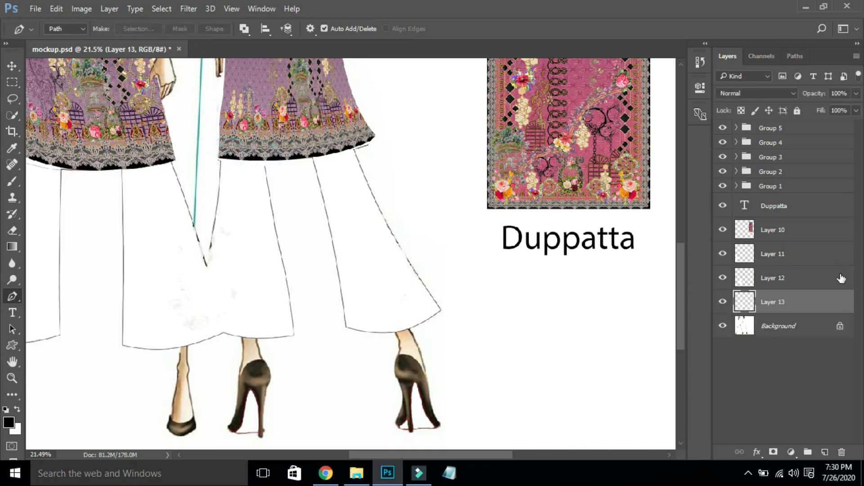
# - Trace the other trouser leg from the Background, copy it to Layer 14, and fit on screen
pyautogui.click(785, 325)
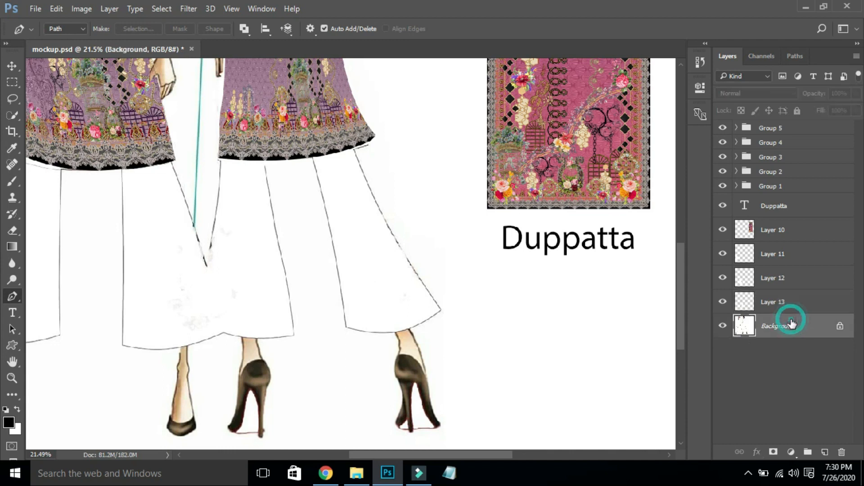
pyautogui.click(310, 154)
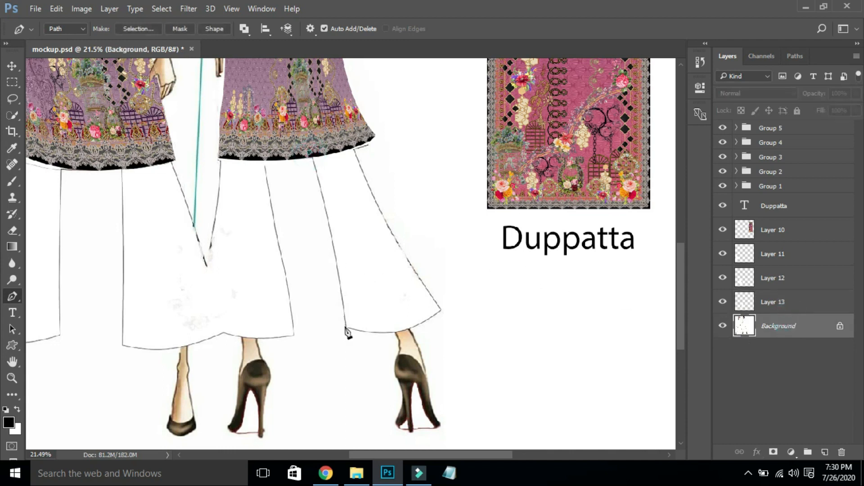
pyautogui.moveTo(346, 327); pyautogui.dragTo(353, 410)
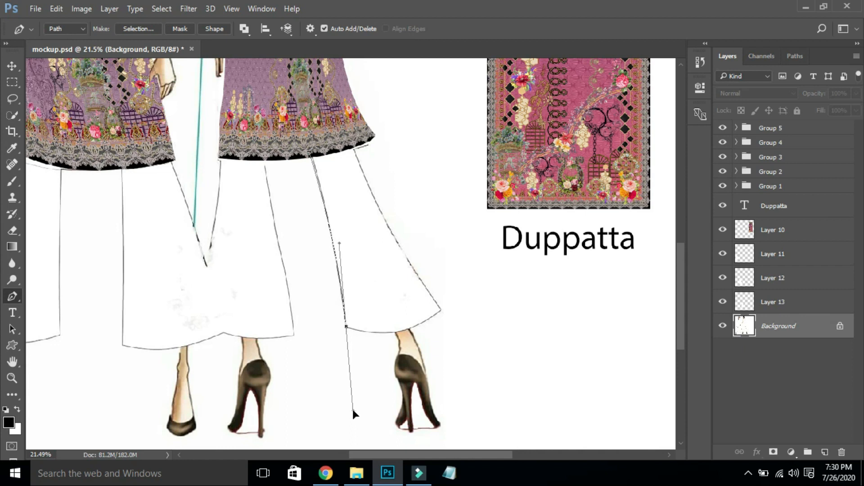
pyautogui.click(346, 327)
pyautogui.moveTo(441, 310); pyautogui.dragTo(485, 270)
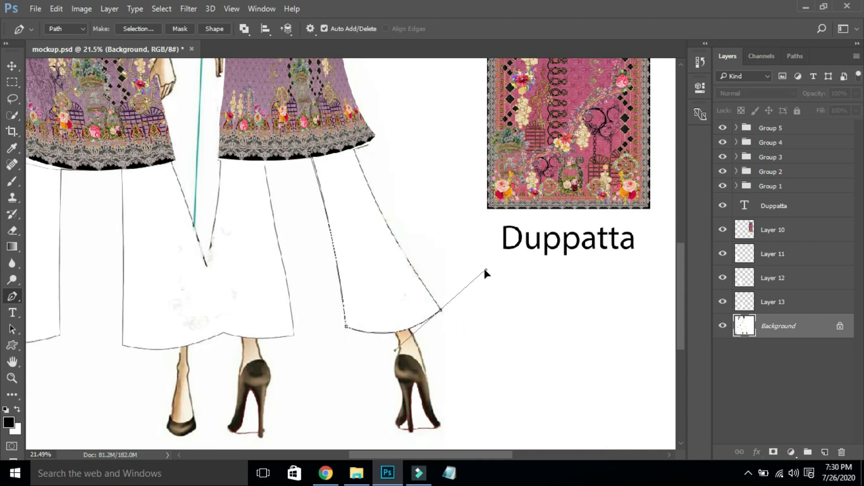
pyautogui.click(441, 312)
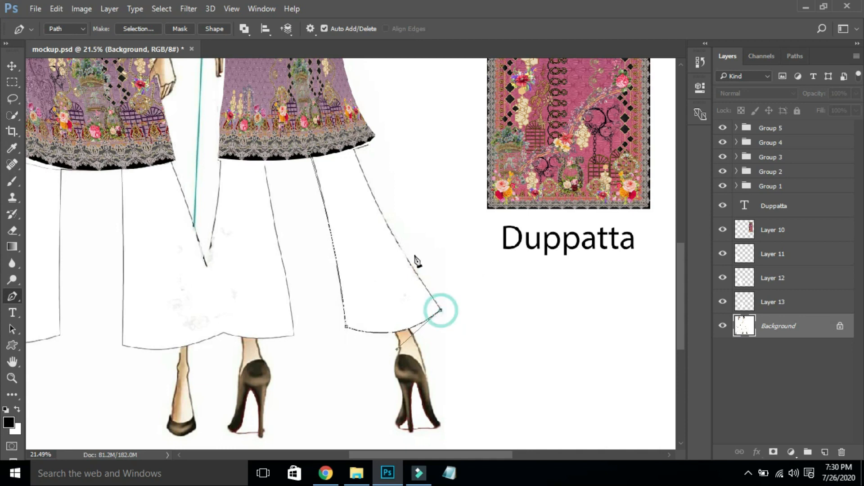
pyautogui.moveTo(356, 151); pyautogui.dragTo(337, 92)
pyautogui.click(352, 147)
pyautogui.hotkey('ctrl', 'Return')
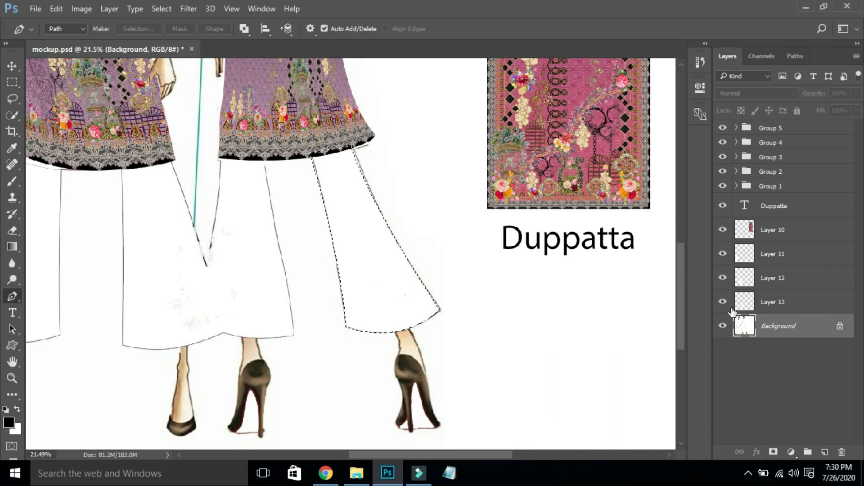
pyautogui.hotkey('ctrl', 'j')
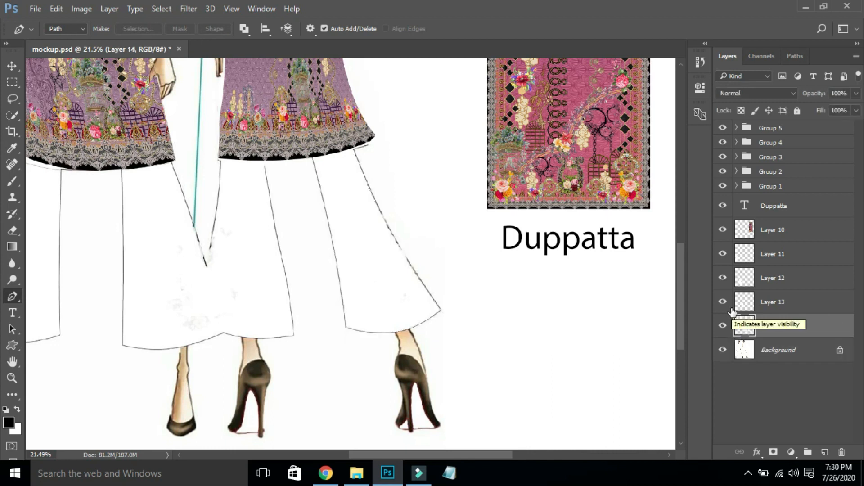
pyautogui.hotkey('ctrl', '0')
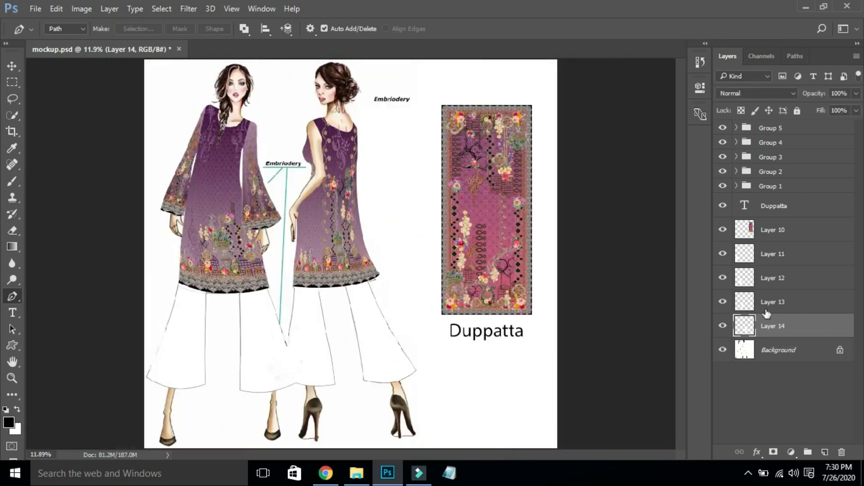
# - Group Layers 11–14, duplicate the group, hide the original, and merge the copy
pyautogui.keyDown('shift'); pyautogui.click(809, 260); pyautogui.keyUp('shift')
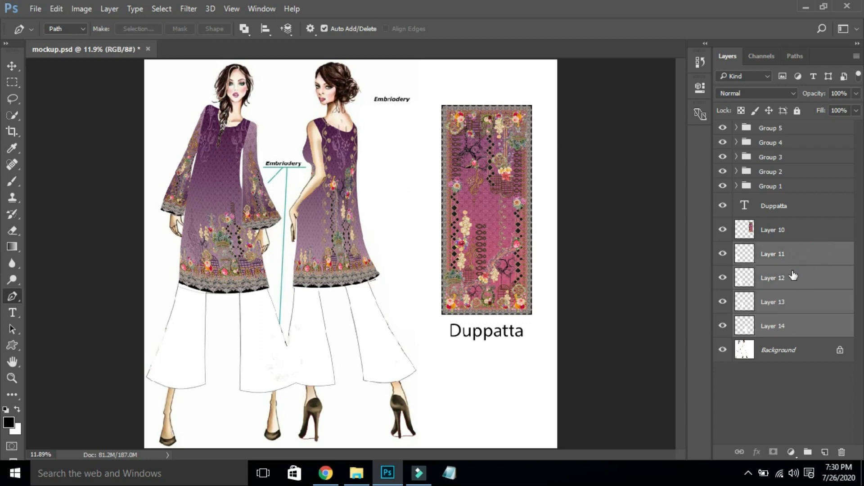
pyautogui.hotkey('ctrl', 'g')
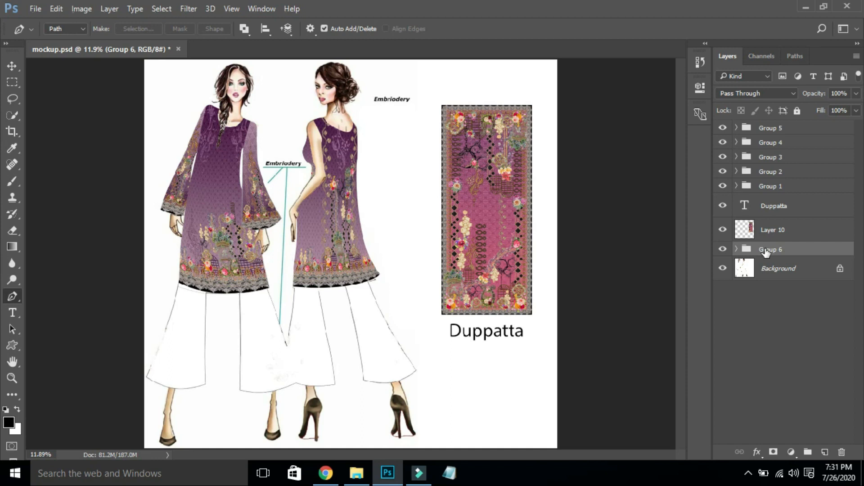
pyautogui.press('v')
pyautogui.hotkey('ctrl', 'j')
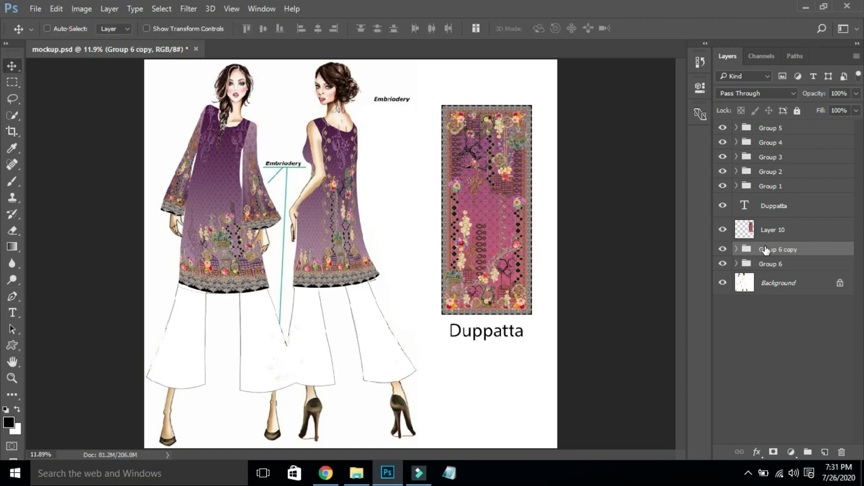
pyautogui.click(723, 264)
pyautogui.hotkey('ctrl', 'e')
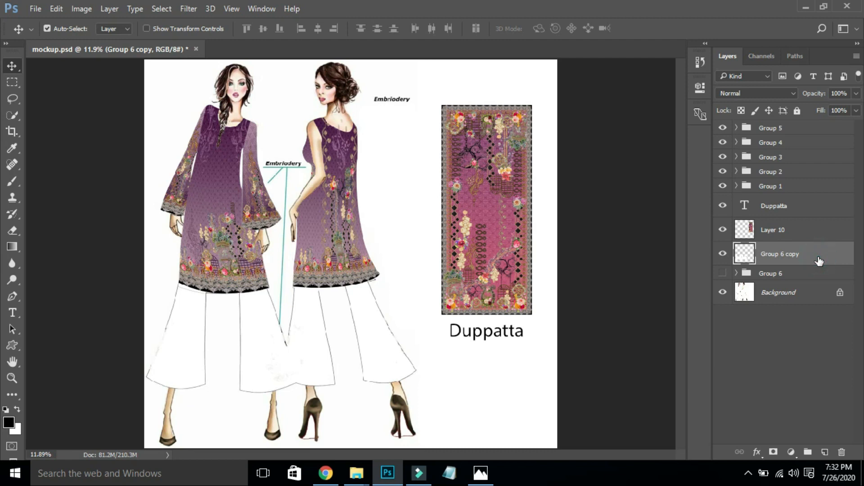
# - Add a Color Overlay to the merged trousers using a purple sampled from the kurta
pyautogui.doubleClick(751, 261)
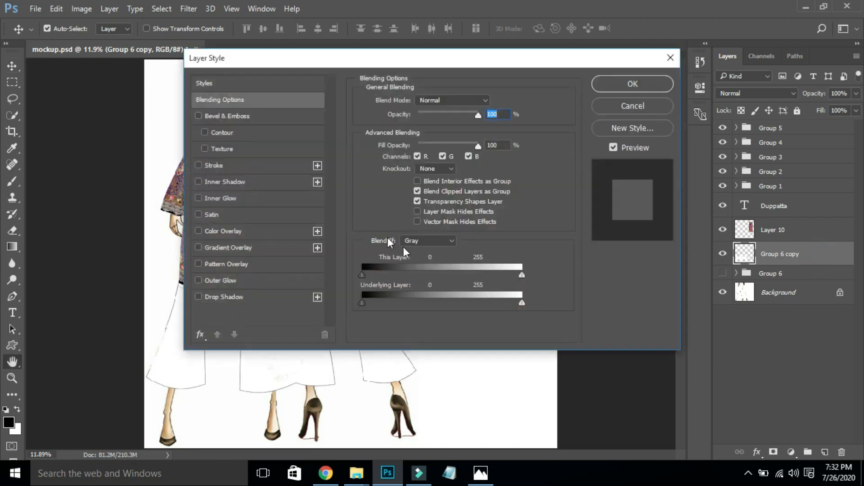
pyautogui.click(214, 231)
pyautogui.moveTo(278, 56); pyautogui.dragTo(592, 65)
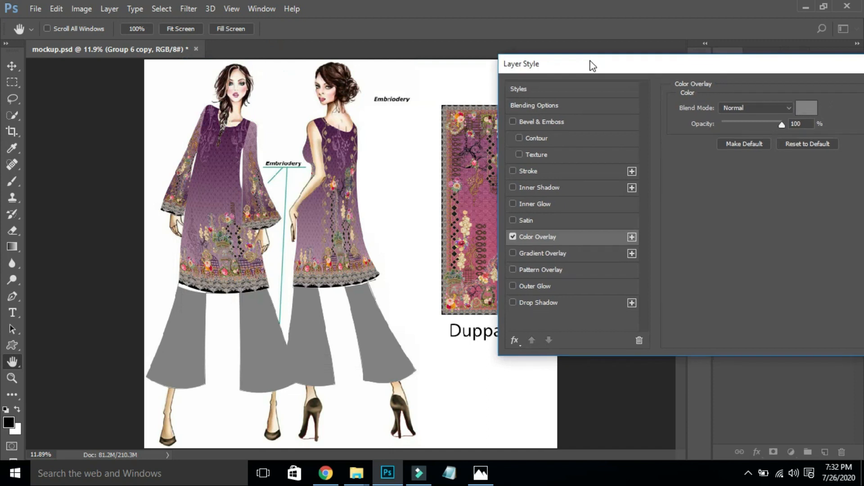
pyautogui.click(806, 110)
pyautogui.click(208, 191)
pyautogui.moveTo(210, 189)
pyautogui.mouseDown()
pyautogui.moveTo(207, 215)
pyautogui.moveTo(212, 174)
pyautogui.mouseUp()
pyautogui.click(210, 177)
pyautogui.click(211, 176)
pyautogui.click(214, 176)
pyautogui.click(220, 181)
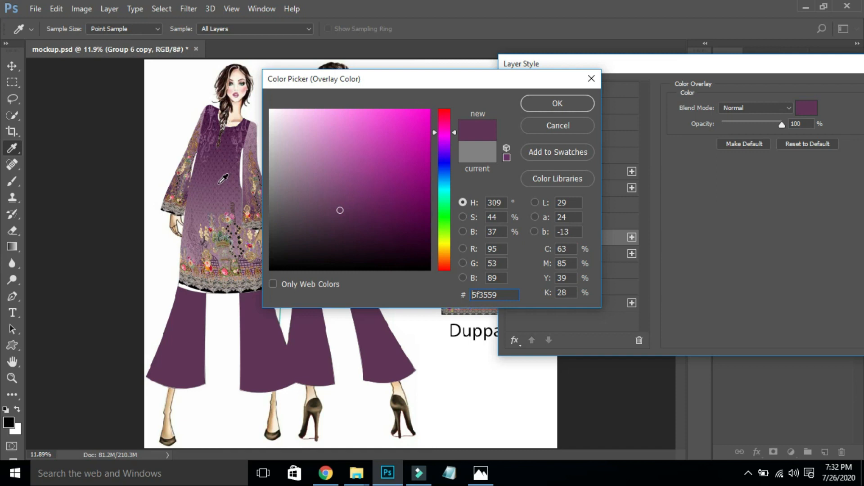
pyautogui.click(218, 188)
pyautogui.click(219, 195)
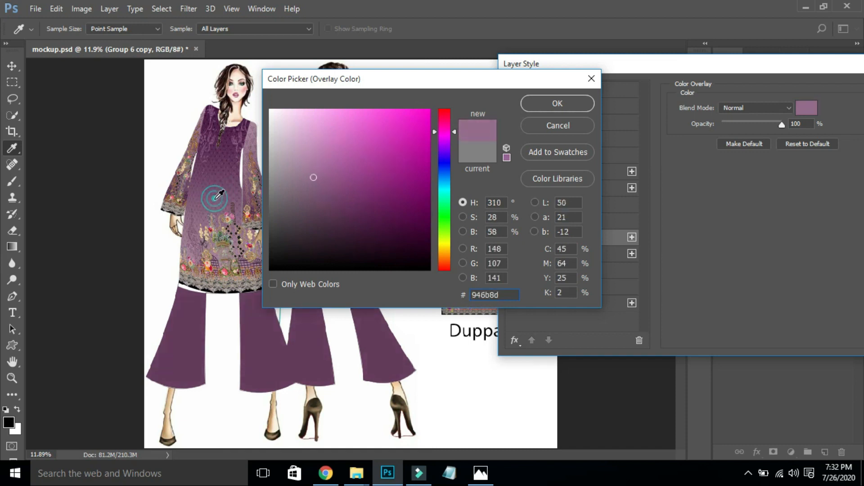
pyautogui.click(218, 198)
pyautogui.click(218, 198)
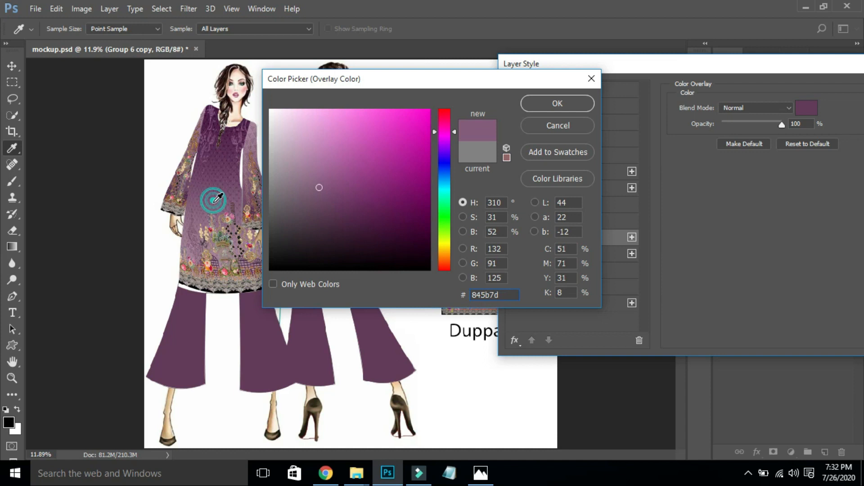
pyautogui.press('Return')
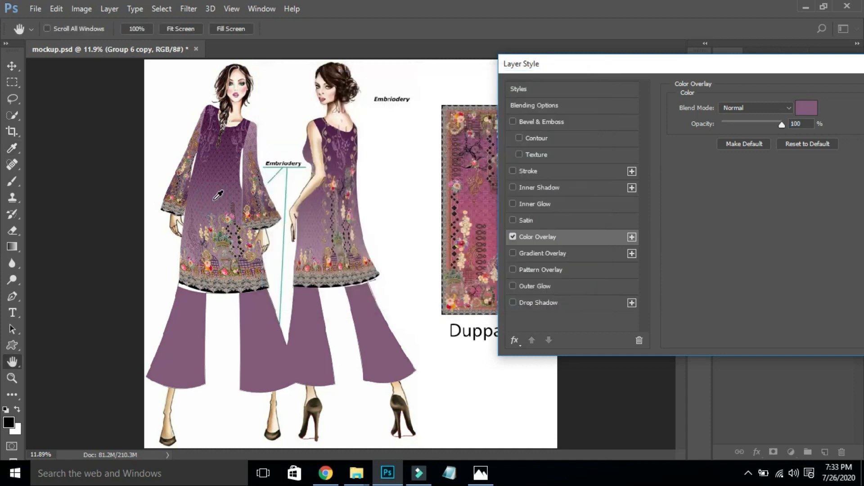
pyautogui.press('Return')
pyautogui.hotkey('ctrl', 'space')
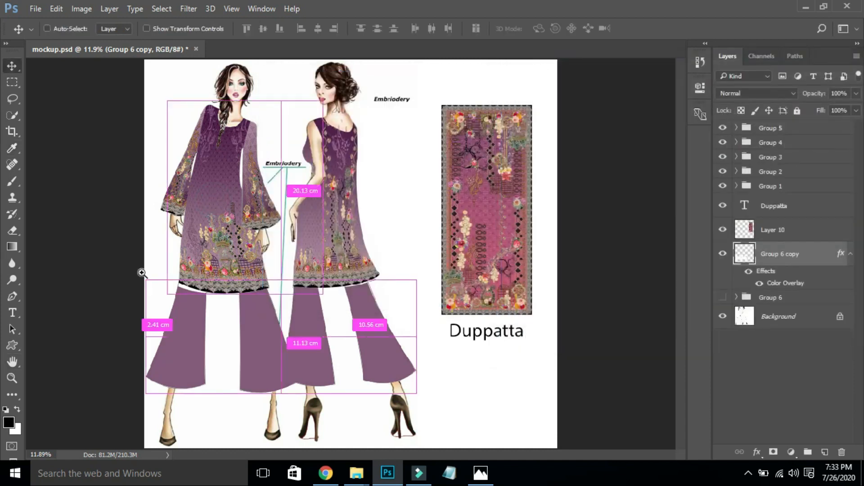
# - Warp the left kurta's floral print so its hem follows the curved hemline
pyautogui.moveTo(165, 277); pyautogui.dragTo(413, 306)
pyautogui.click(468, 178)
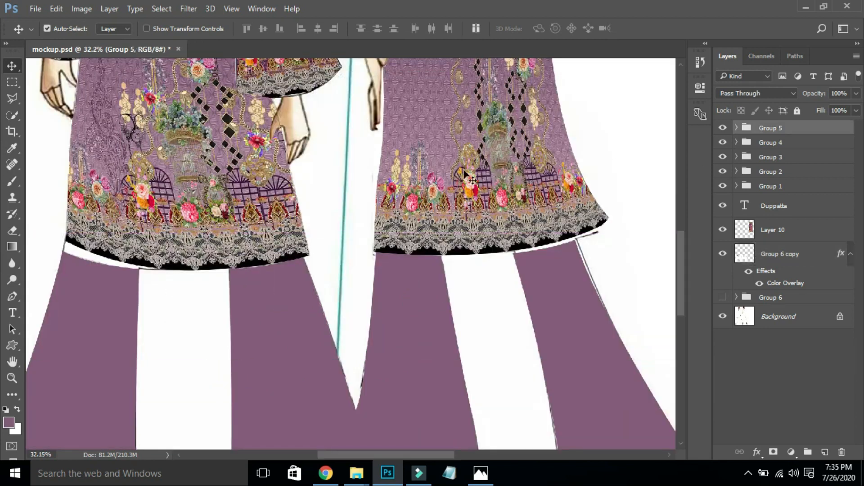
pyautogui.keyDown('ctrl'); pyautogui.click(115, 255); pyautogui.keyUp('ctrl')
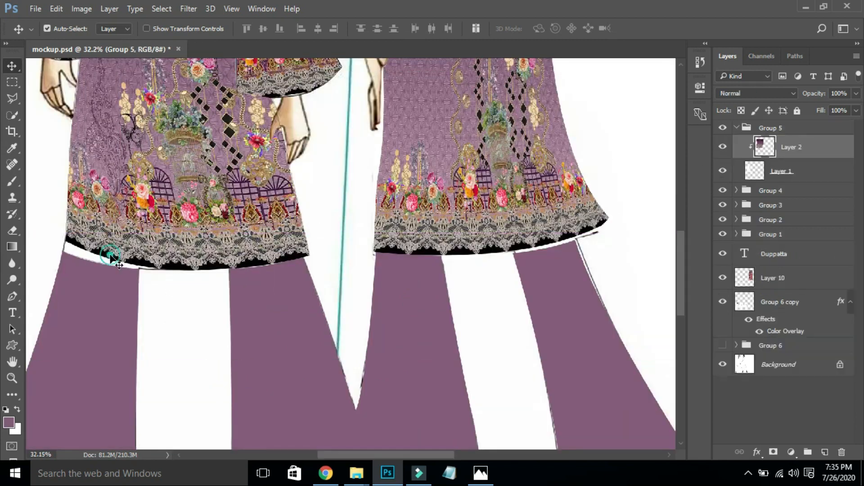
pyautogui.hotkey('ctrl', 't')
pyautogui.rightClick(85, 259)
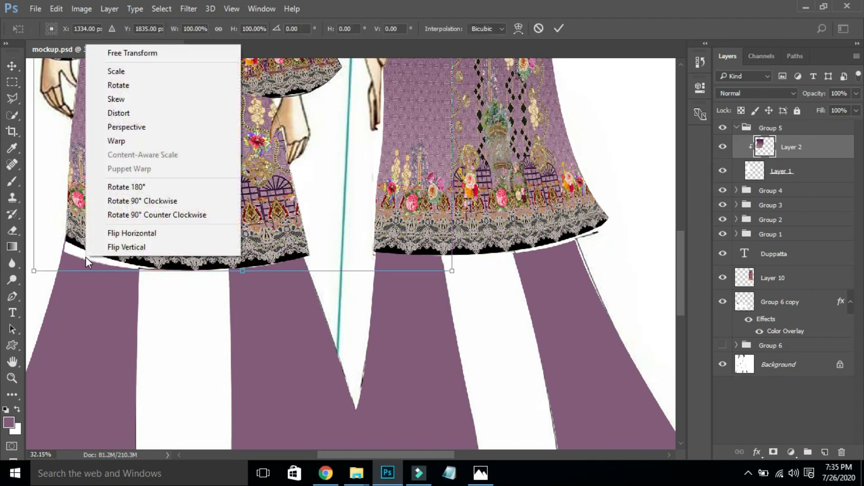
pyautogui.click(129, 143)
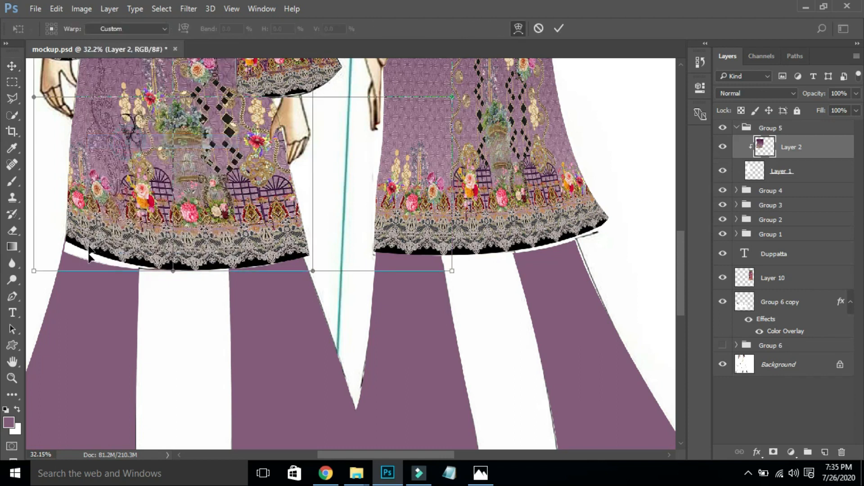
pyautogui.moveTo(86, 259); pyautogui.dragTo(72, 260)
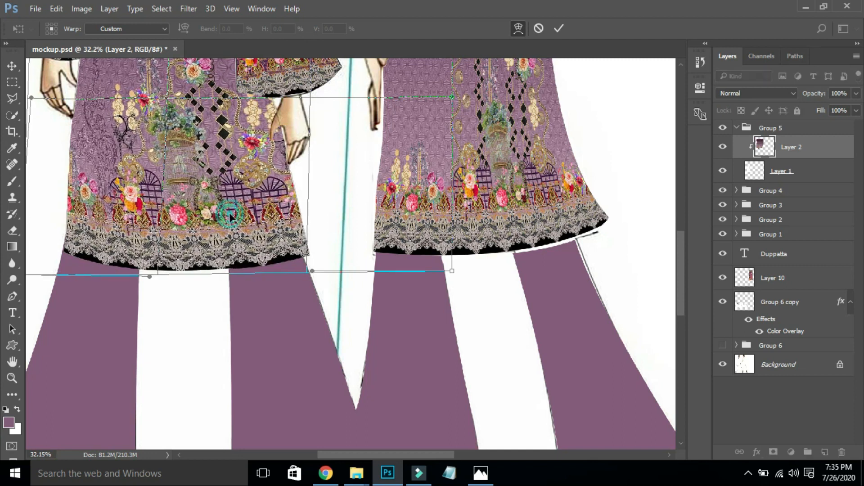
pyautogui.moveTo(213, 260); pyautogui.dragTo(217, 265)
pyautogui.press('Return')
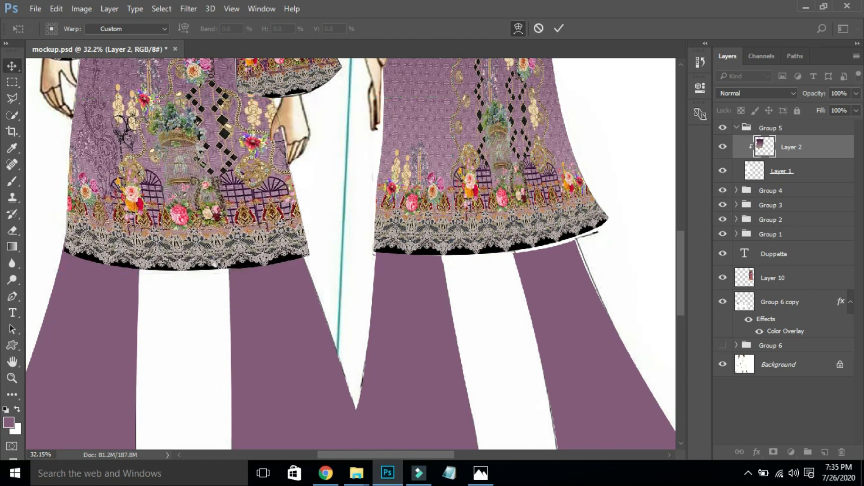
# - Warp the right kurta's print down along its curved hem, then fit the page
pyautogui.click(551, 243)
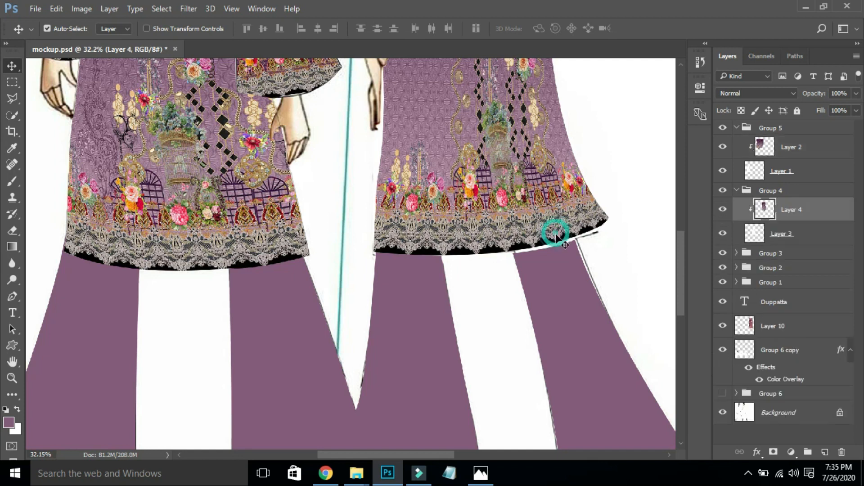
pyautogui.hotkey('ctrl', 't')
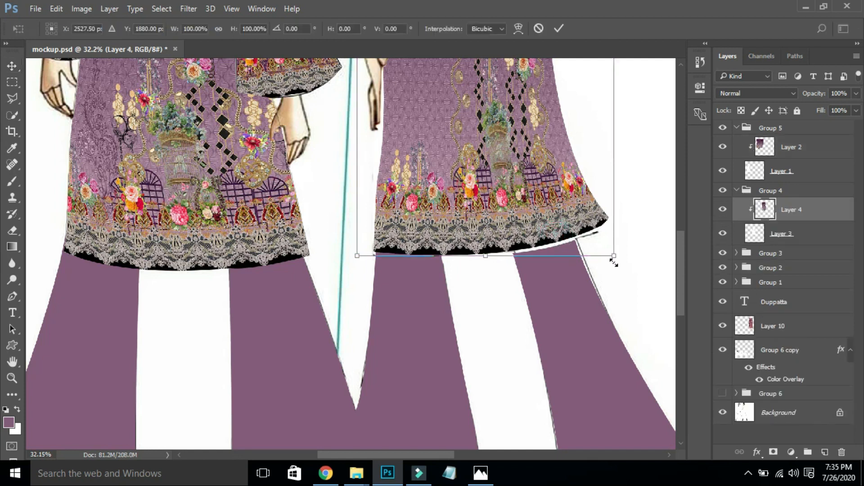
pyautogui.rightClick(547, 221)
pyautogui.click(569, 315)
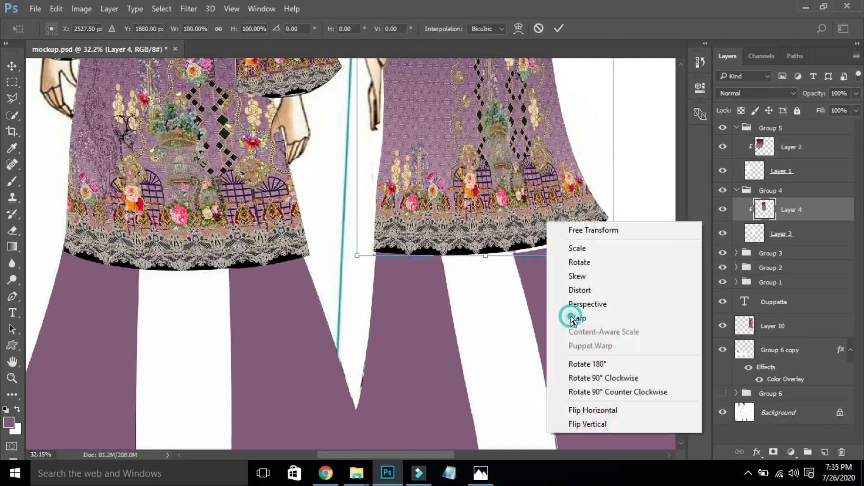
pyautogui.moveTo(568, 247); pyautogui.dragTo(584, 244)
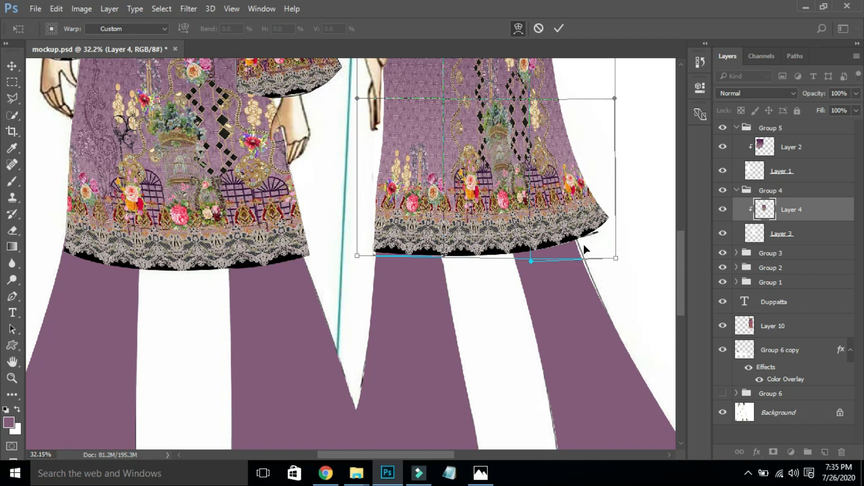
pyautogui.press('Return')
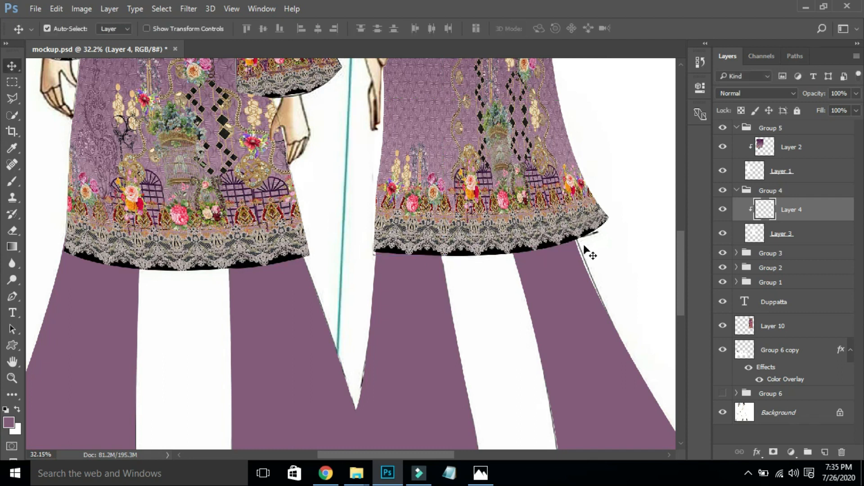
pyautogui.hotkey('ctrl', '0')
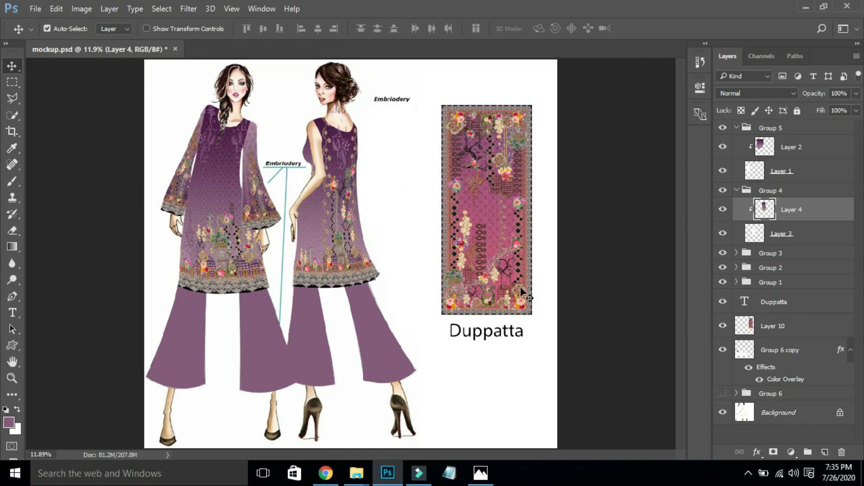
# - Move the duppatta panel and its label down, checking against the reference sketch
pyautogui.moveTo(502, 357)
pyautogui.mouseDown()
pyautogui.moveTo(480, 289)
pyautogui.moveTo(491, 356)
pyautogui.mouseUp()
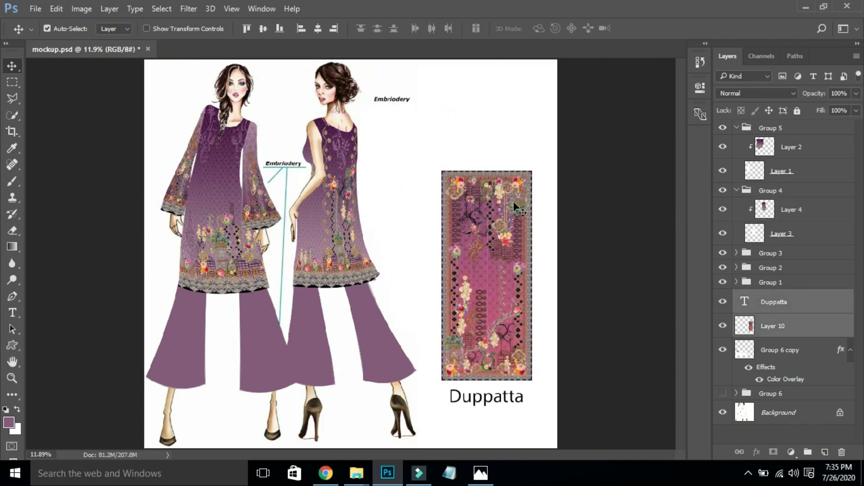
pyautogui.click(457, 129)
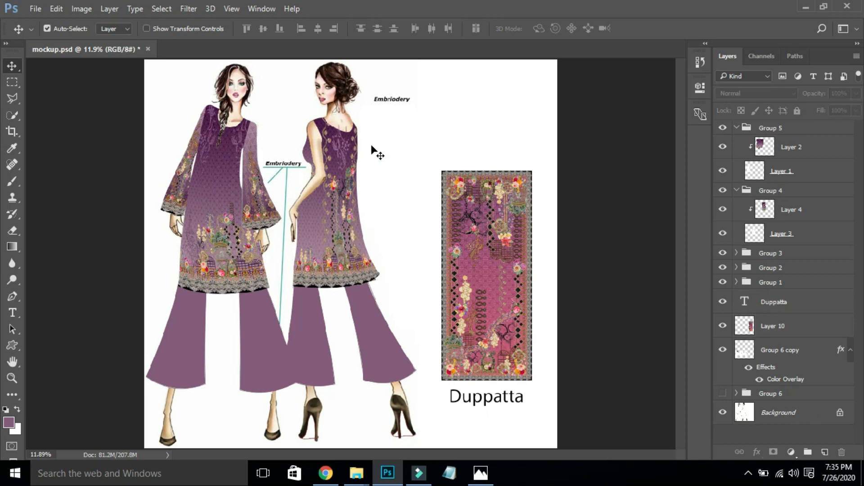
pyautogui.click(490, 481)
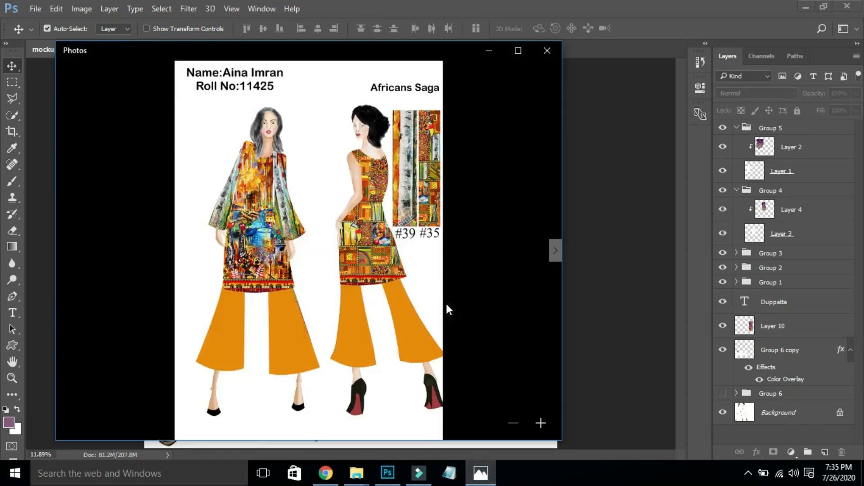
pyautogui.click(565, 148)
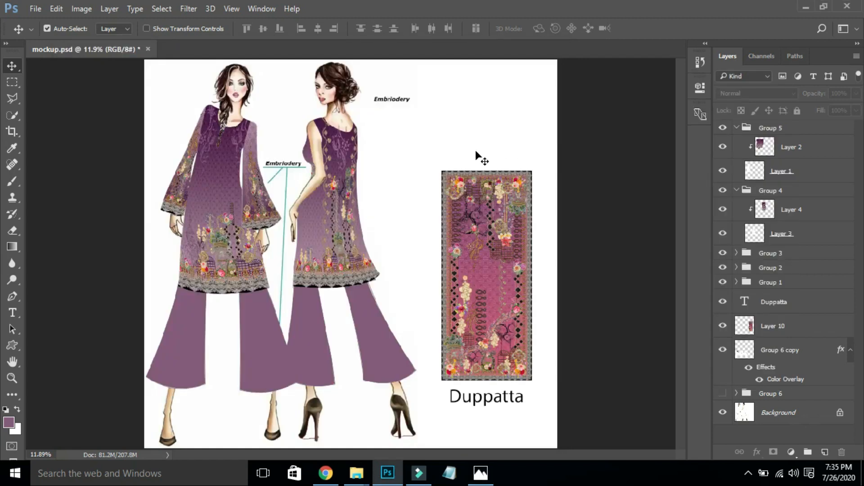
# - Add a 'Name:' label with the student's name above the duppatta, scaled to about 73%
pyautogui.press('t')
pyautogui.click(429, 129)
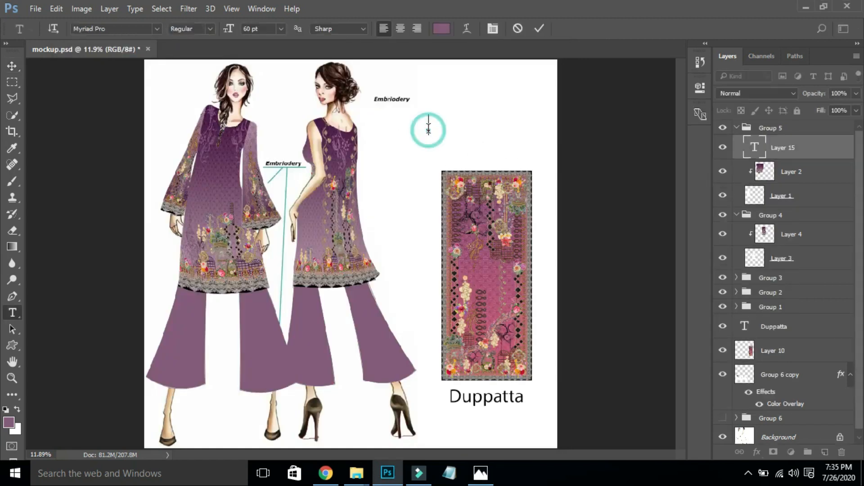
pyautogui.write('Name:')
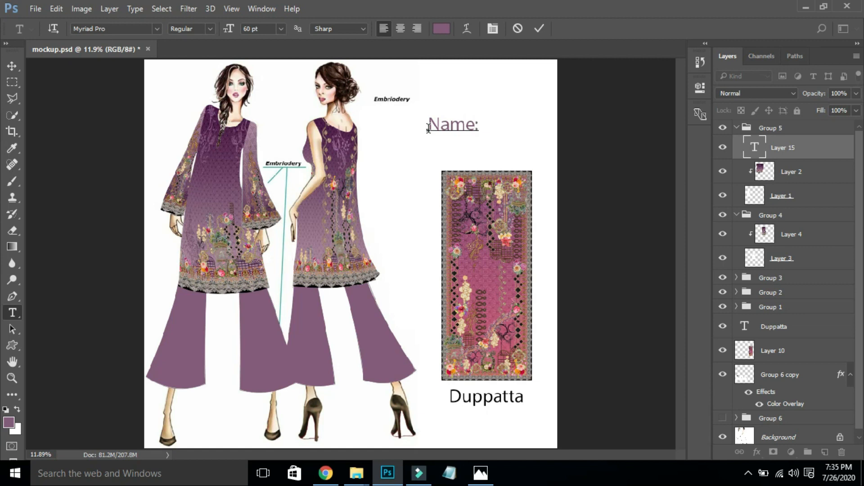
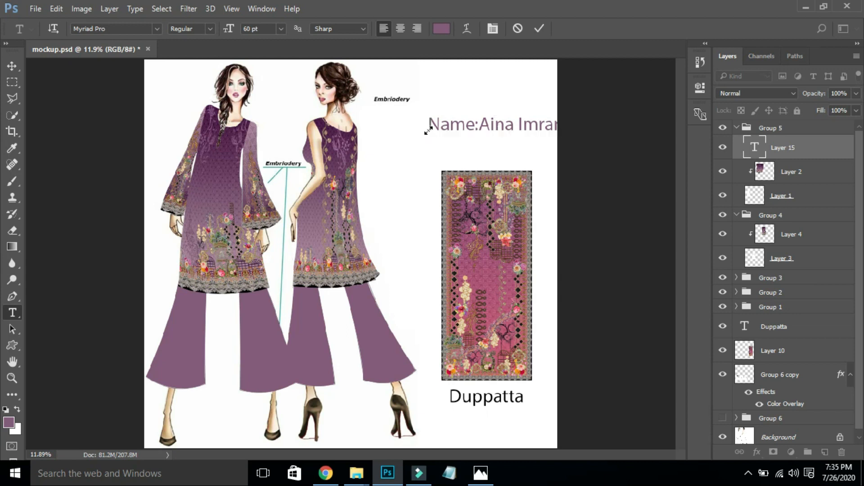
pyautogui.hotkey('ctrl', 's')
pyautogui.hotkey('ctrl', 't')
pyautogui.moveTo(429, 136); pyautogui.dragTo(447, 108)
pyautogui.press('Return')
# - Make the name label's text colour black
pyautogui.hotkey('ctrl', 'z')
pyautogui.press('t')
pyautogui.click(441, 30)
pyautogui.moveTo(386, 251); pyautogui.dragTo(384, 311)
pyautogui.press('v')
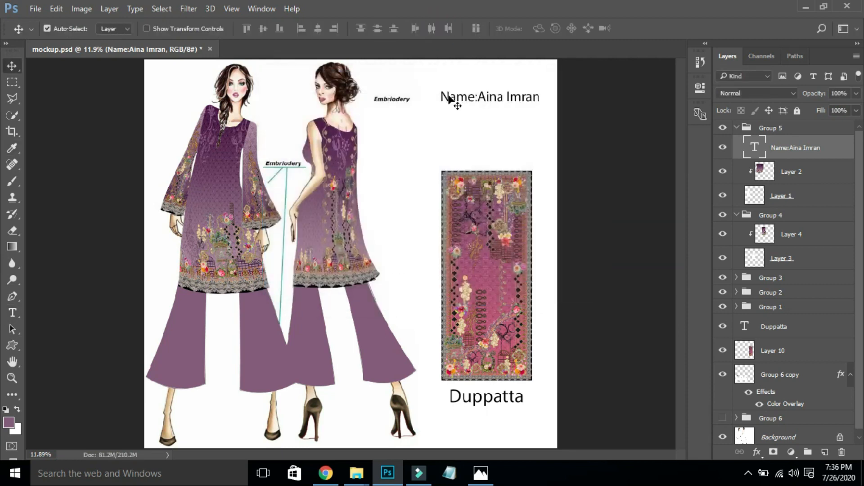
# - Duplicate the name label just below, change it to the roll number line, and save
pyautogui.moveTo(451, 103)
pyautogui.mouseDown()
pyautogui.moveTo(455, 128)
pyautogui.moveTo(450, 114)
pyautogui.mouseUp()
pyautogui.press('t')
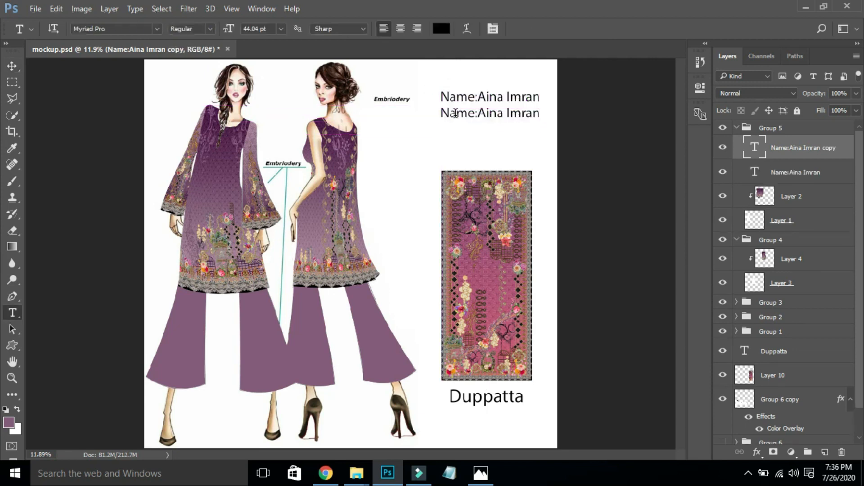
pyautogui.click(457, 113)
pyautogui.hotkey('ctrl', 'a')
pyautogui.write('B')
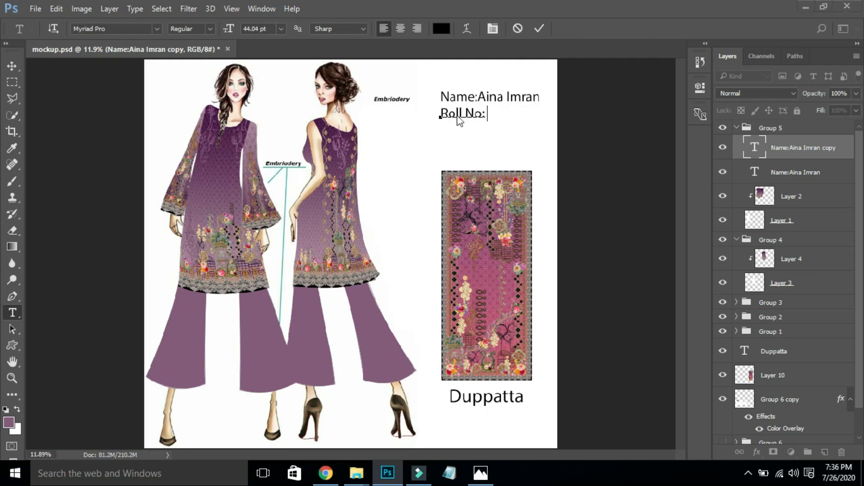
pyautogui.hotkey('alt', 'Tab')
pyautogui.hotkey('alt', 'Tab')
pyautogui.hotkey('alt', 'Tab')
pyautogui.hotkey('alt', 'Tab')
pyautogui.hotkey('ctrl', 's')
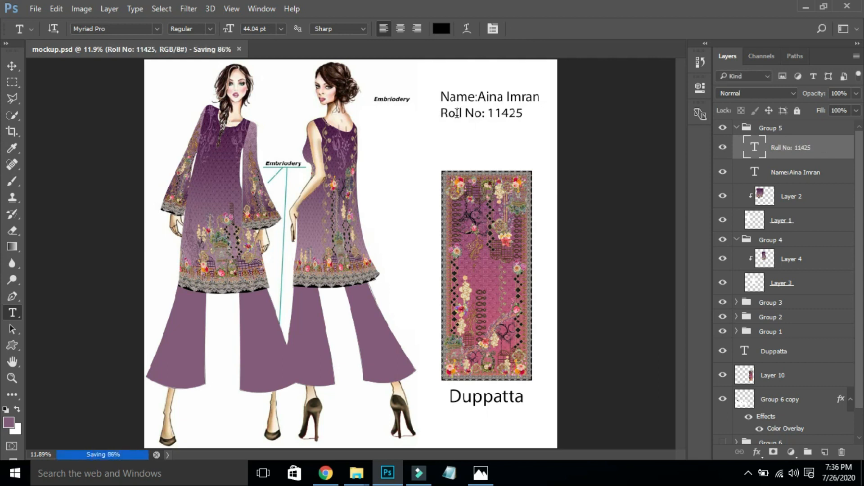
# - Preview the finished sheet fit to screen in full-screen mode with panels hidden
pyautogui.press('f')
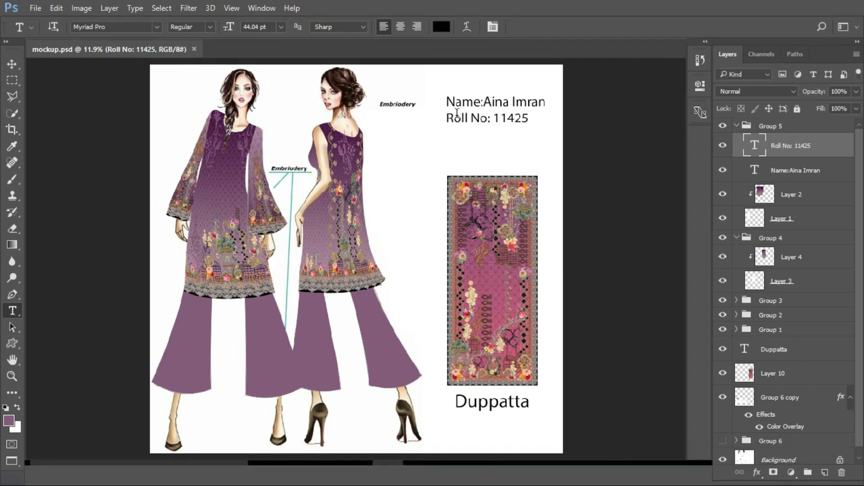
pyautogui.hotkey('ctrl', '0')
pyautogui.press('f')
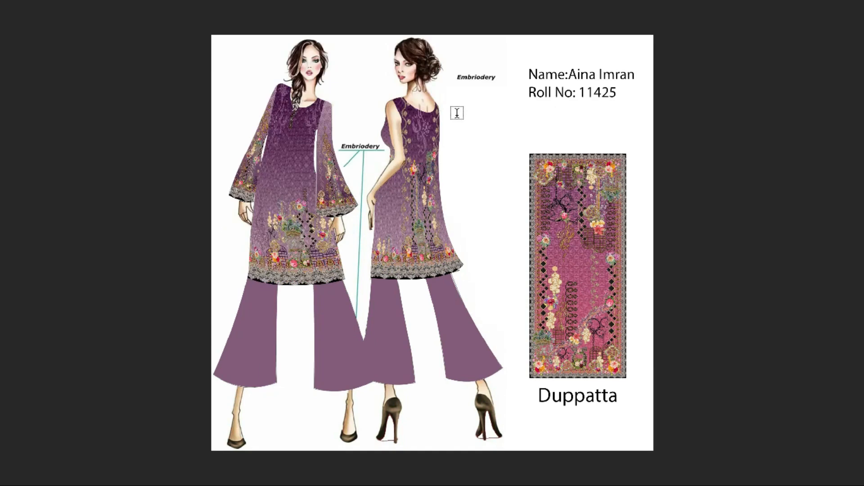